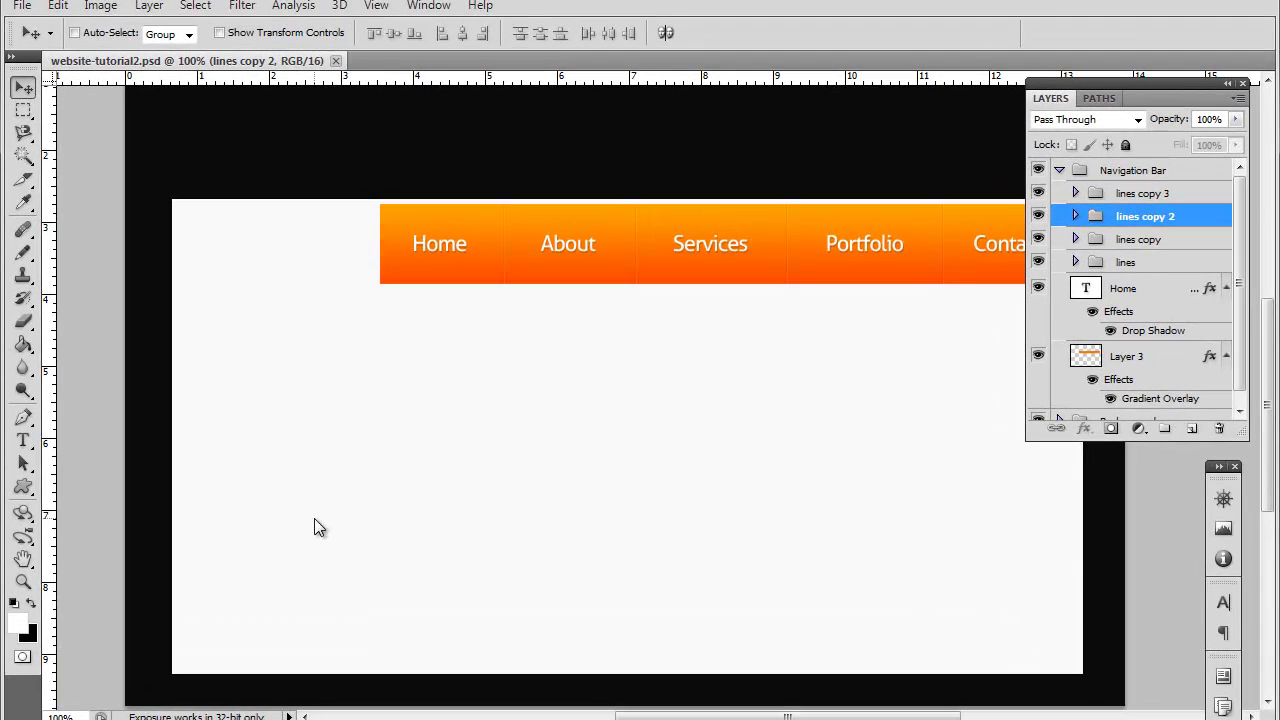
# - Browse the Layers panel and select the Home text layer
pyautogui.scroll(-1, 318, 525)
pyautogui.scroll(5, 410, 344)
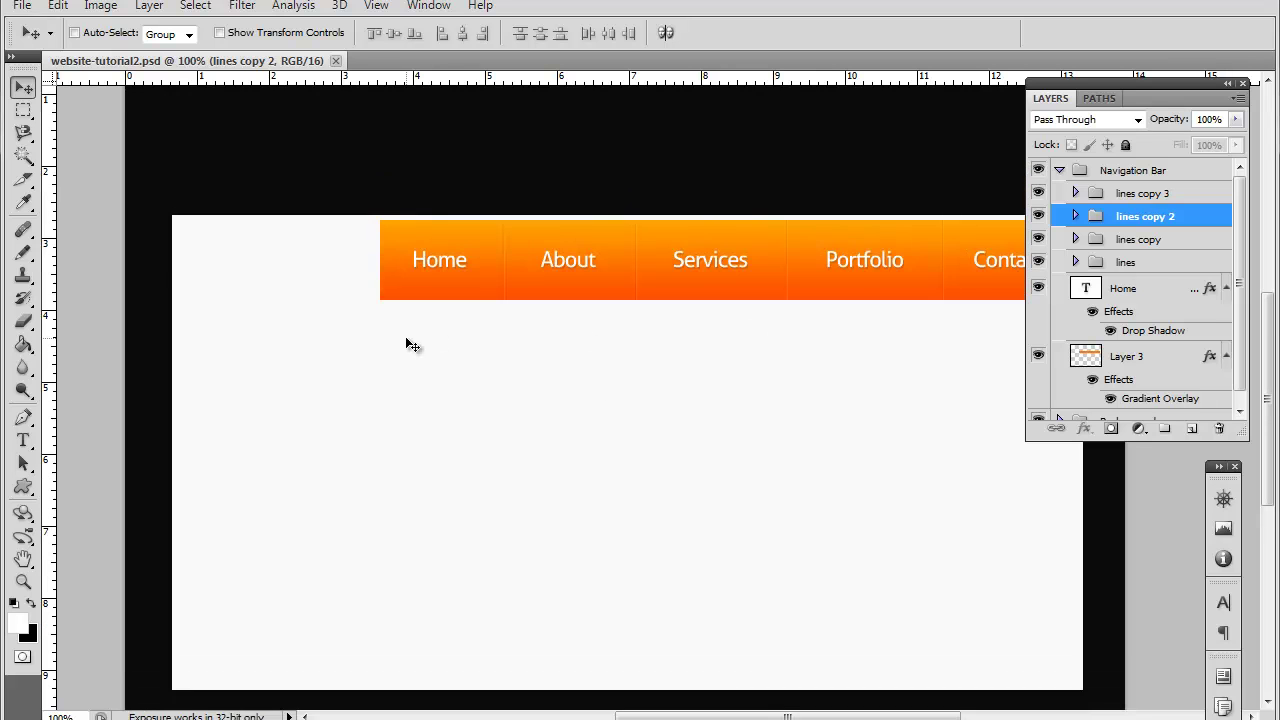
pyautogui.scroll(2, 915, 537)
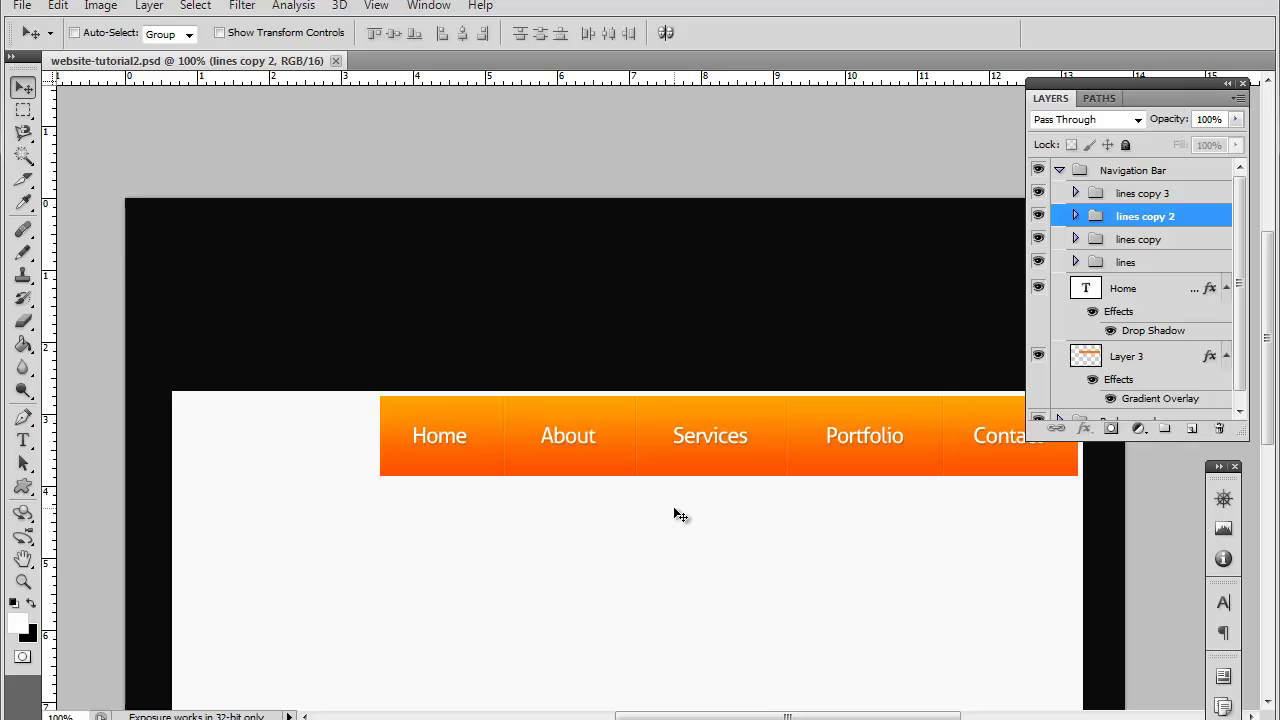
pyautogui.scroll(-2, 603, 510)
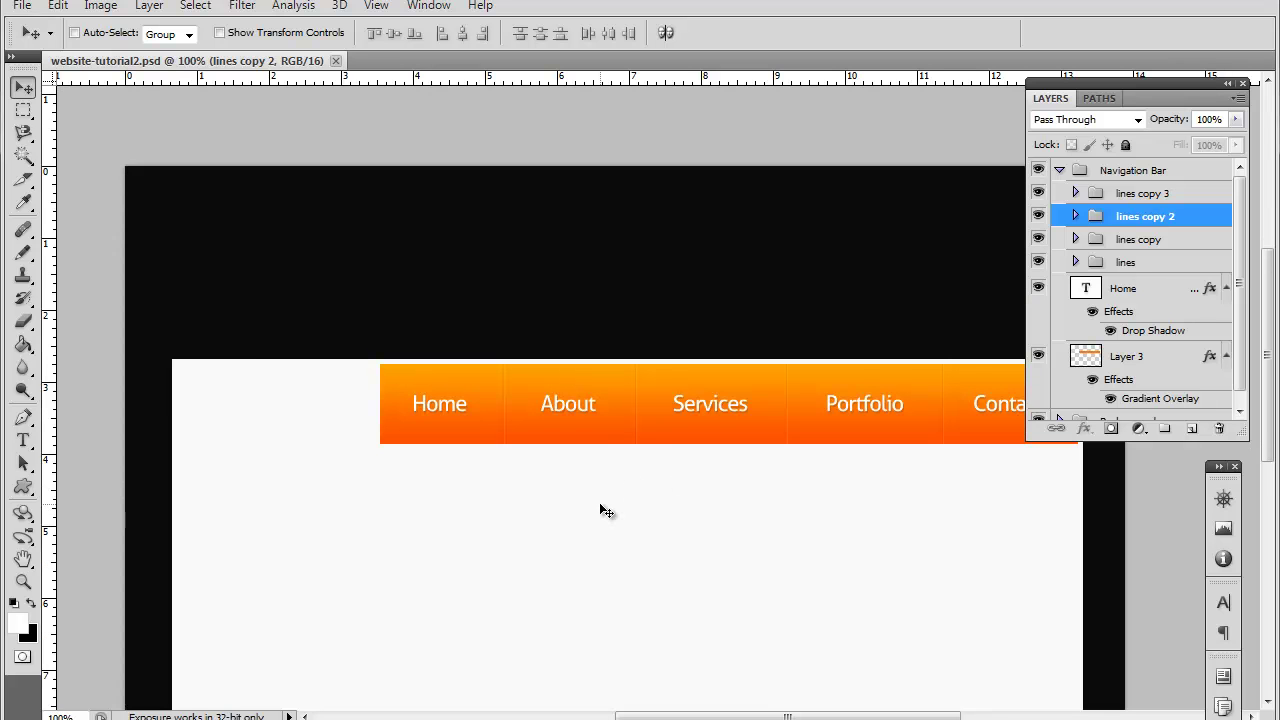
pyautogui.scroll(-3, 603, 510)
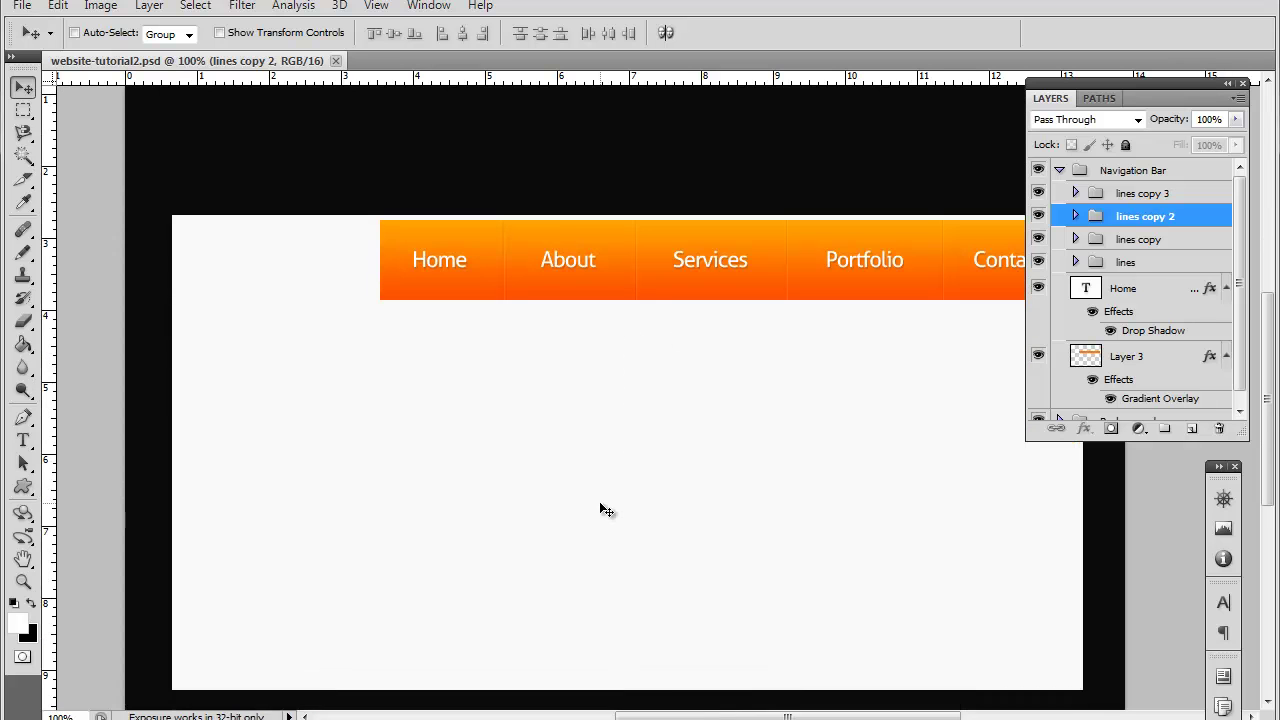
pyautogui.scroll(2, 463, 440)
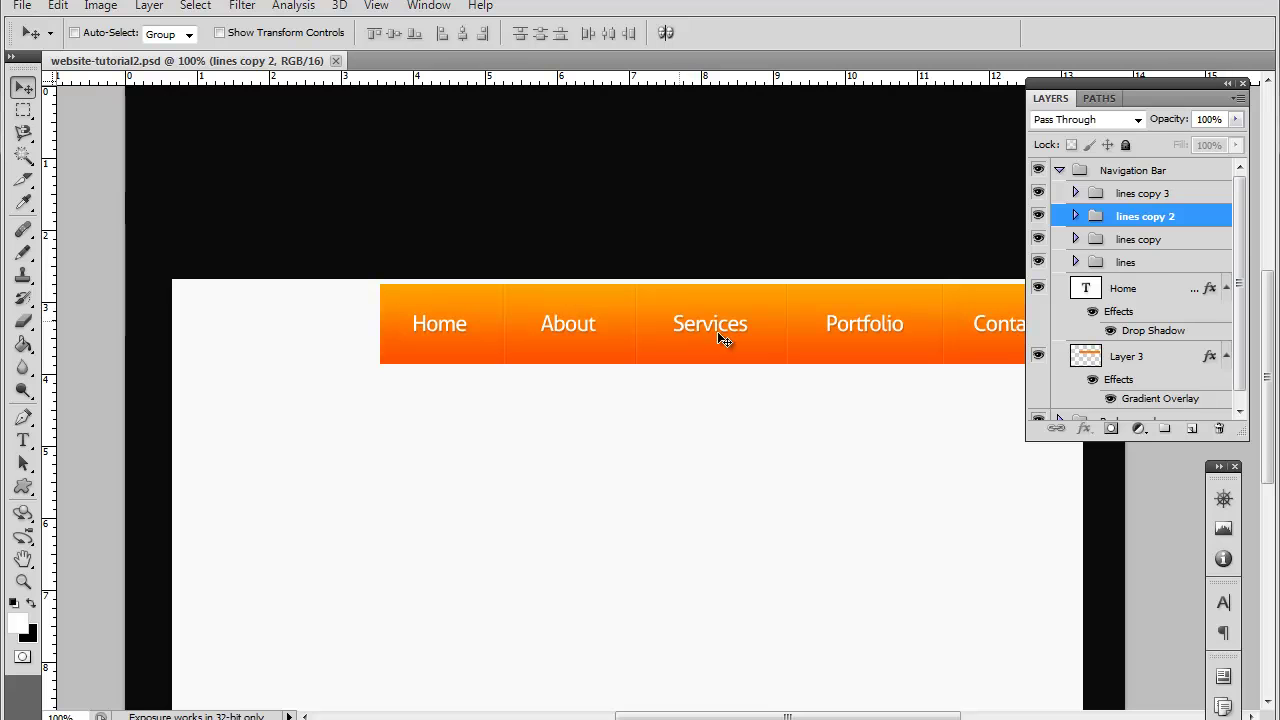
pyautogui.click(1115, 304)
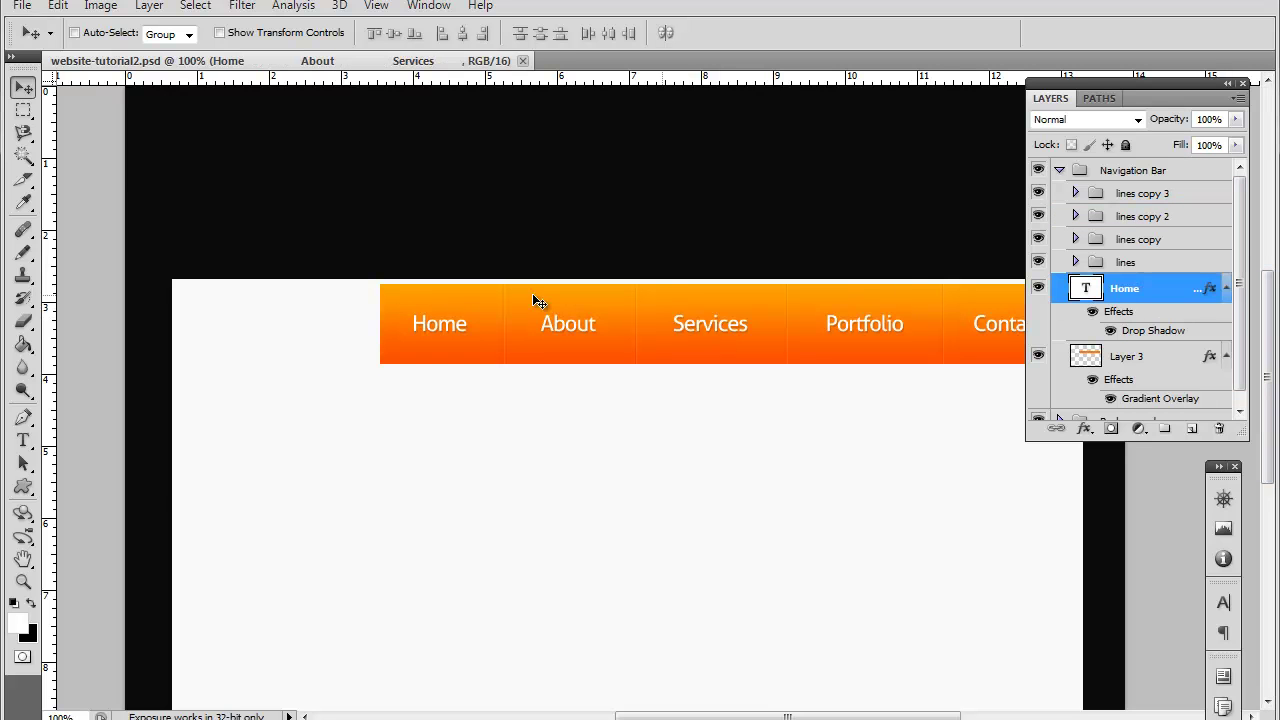
pyautogui.scroll(-4, 210, 477)
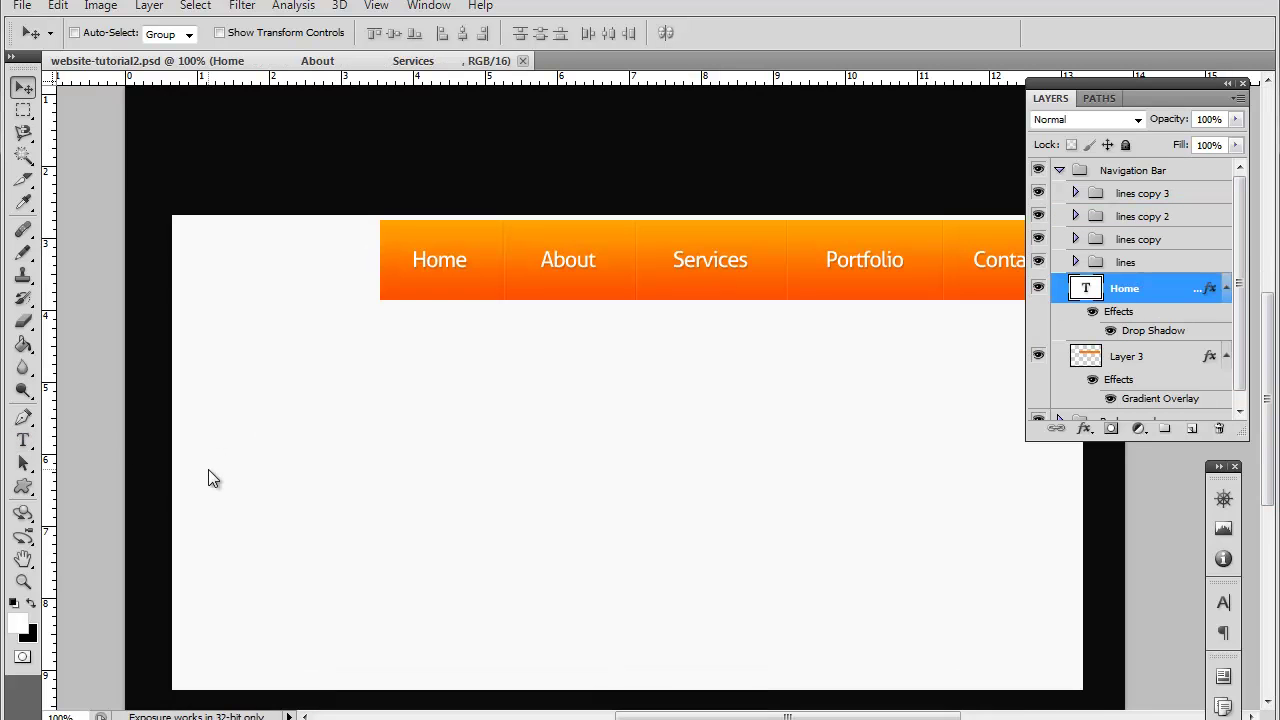
pyautogui.scroll(2, 246, 486)
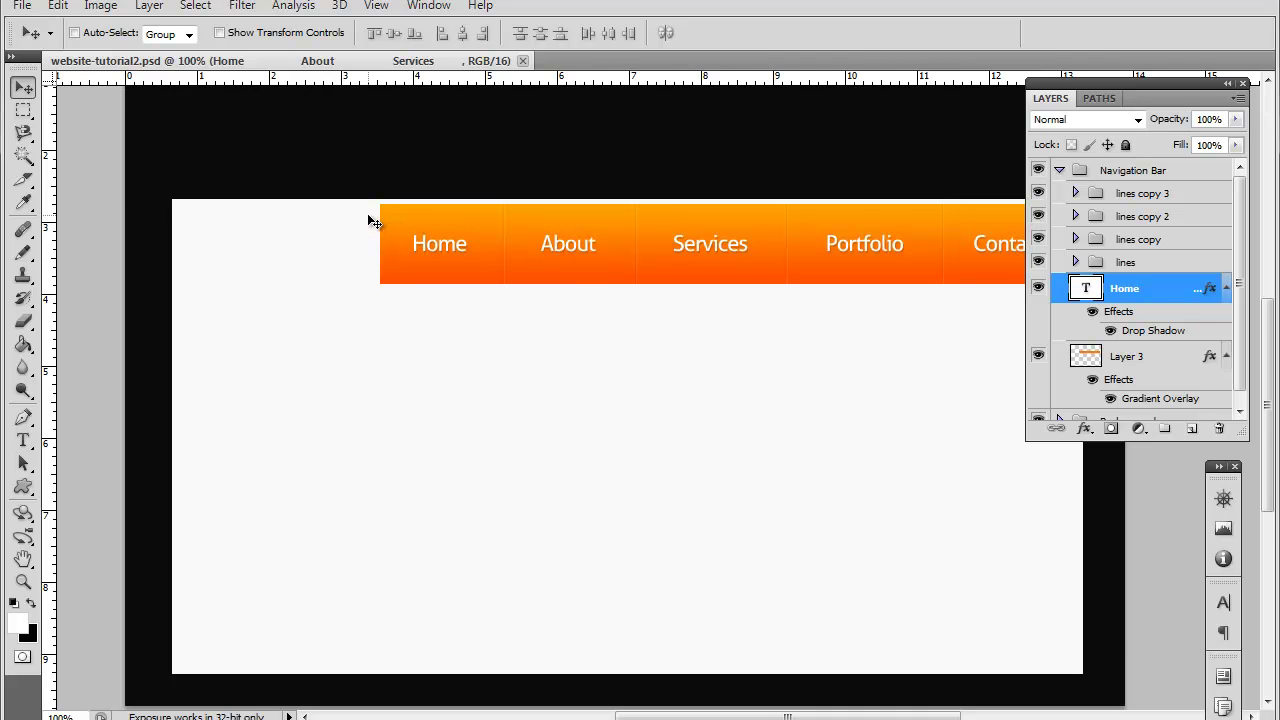
pyautogui.scroll(-2, 597, 337)
pyautogui.scroll(3, 858, 317)
pyautogui.moveTo(1178, 78)
pyautogui.mouseDown()
pyautogui.moveTo(1217, 71)
pyautogui.moveTo(1185, 66)
pyautogui.mouseUp()
# - Collapse Navigation Bar and create a new layer group named Logo above it
pyautogui.click(1059, 151)
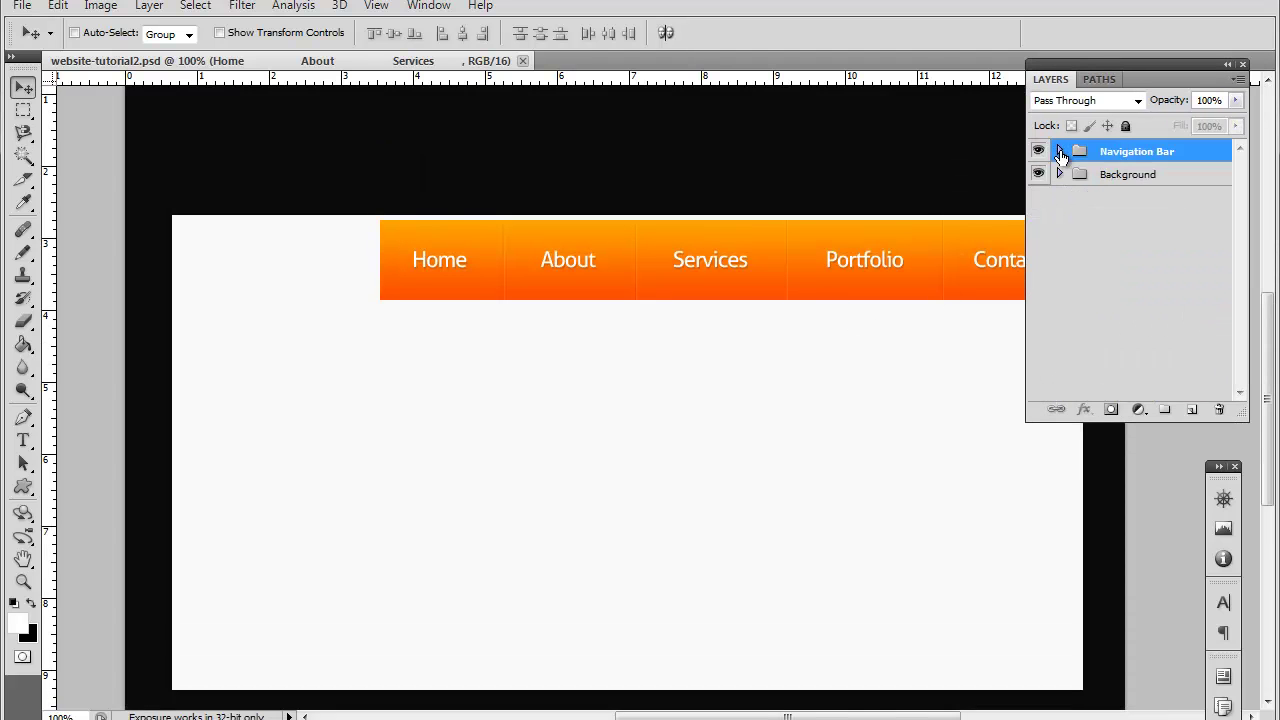
pyautogui.click(1166, 411)
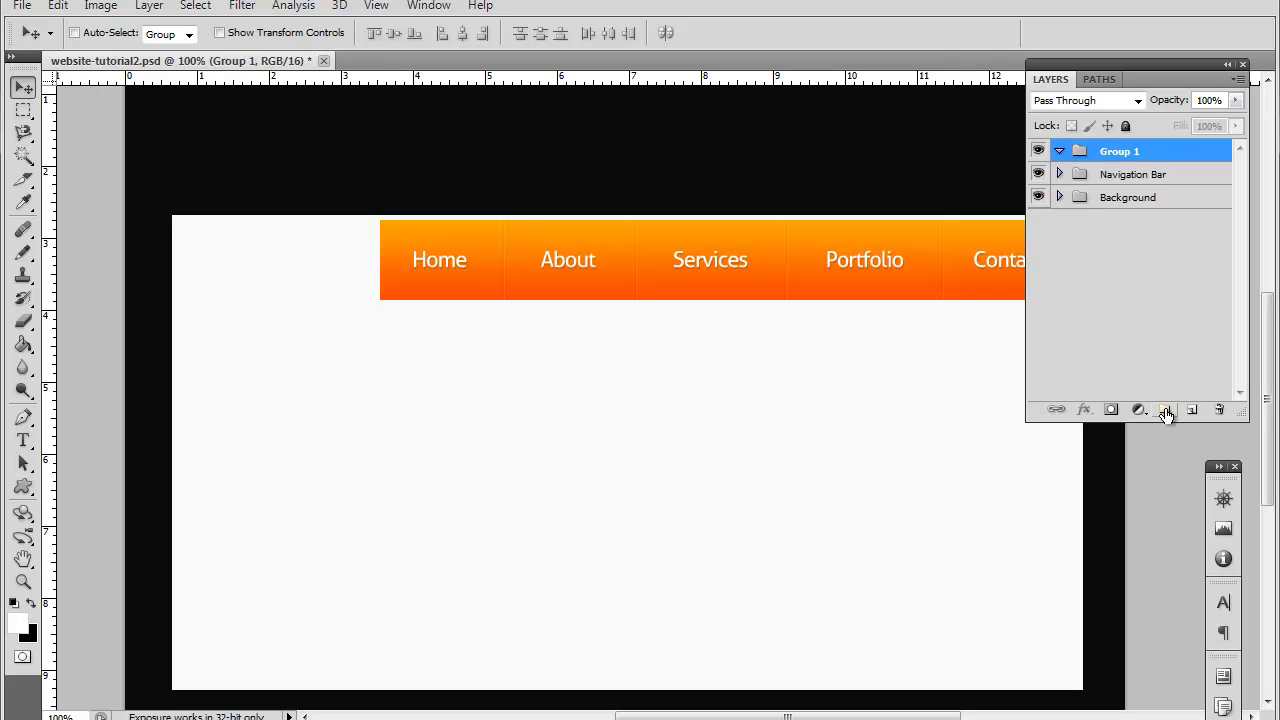
pyautogui.doubleClick(1123, 151)
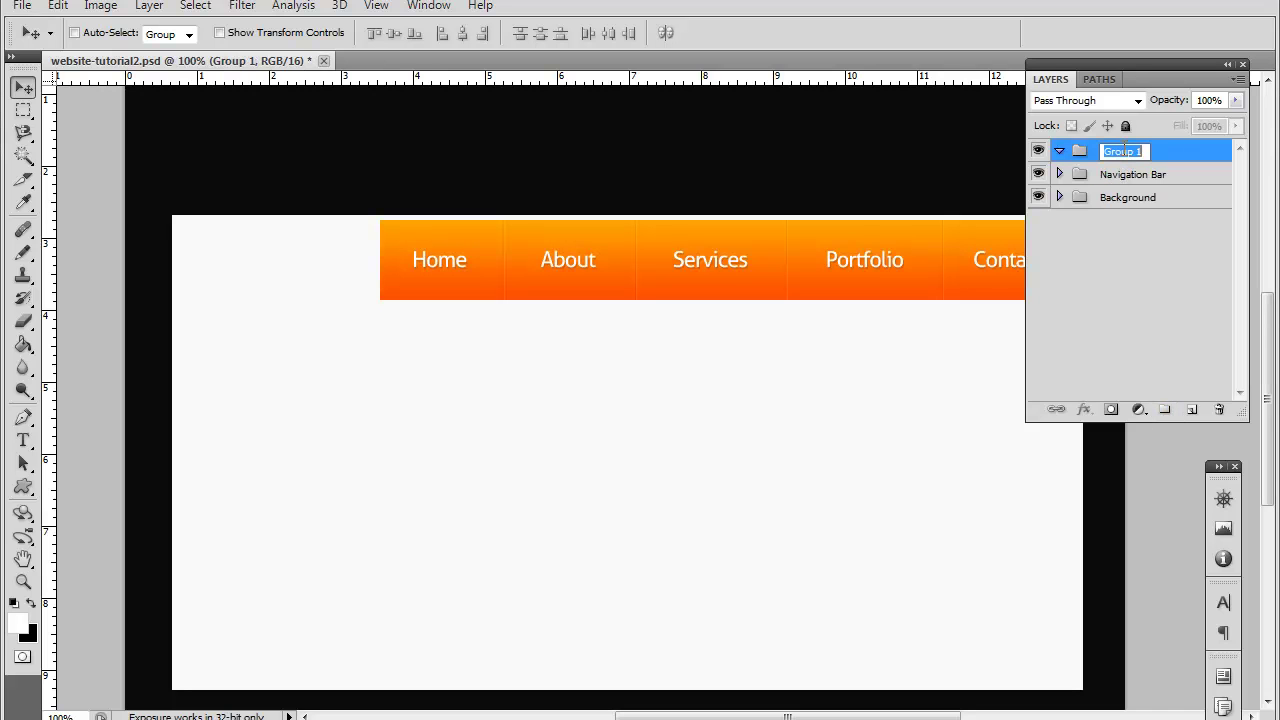
pyautogui.write('Logo')
pyautogui.press('Return')
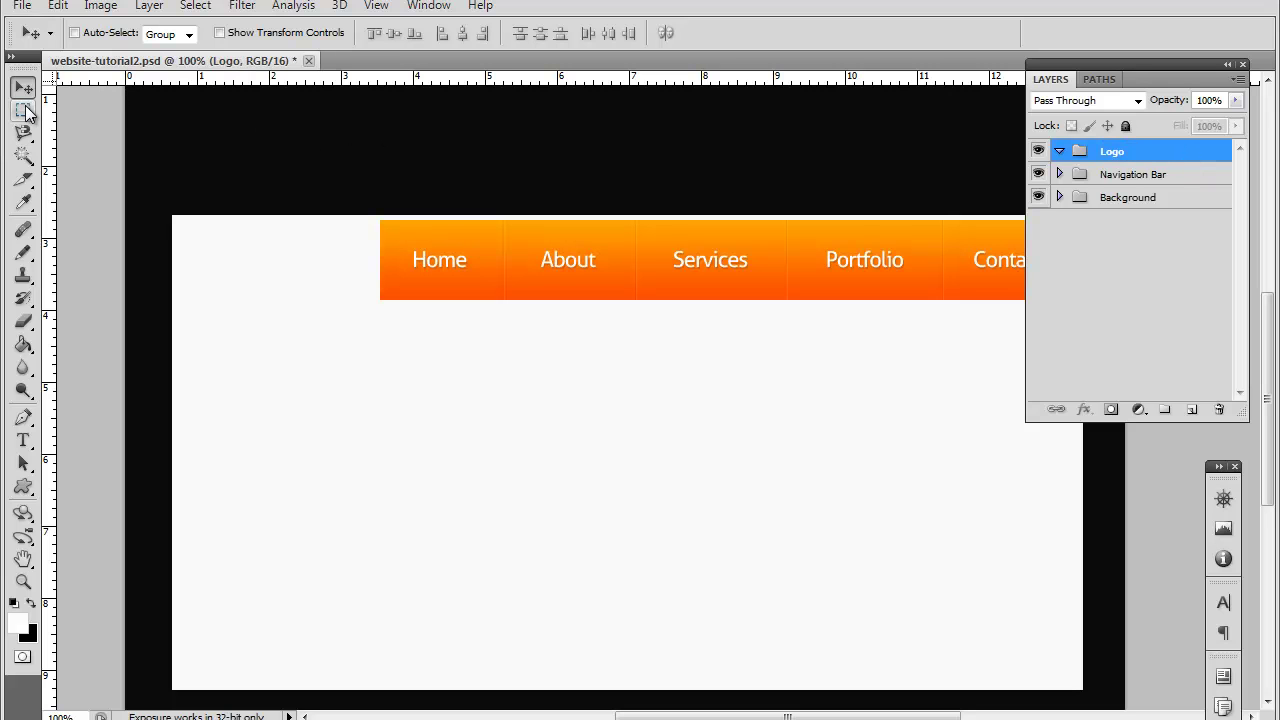
# - Expand the Navigation Bar group and select Layer 3, the orange bar's layer
pyautogui.click(1060, 175)
pyautogui.scroll(-1, 1163, 251)
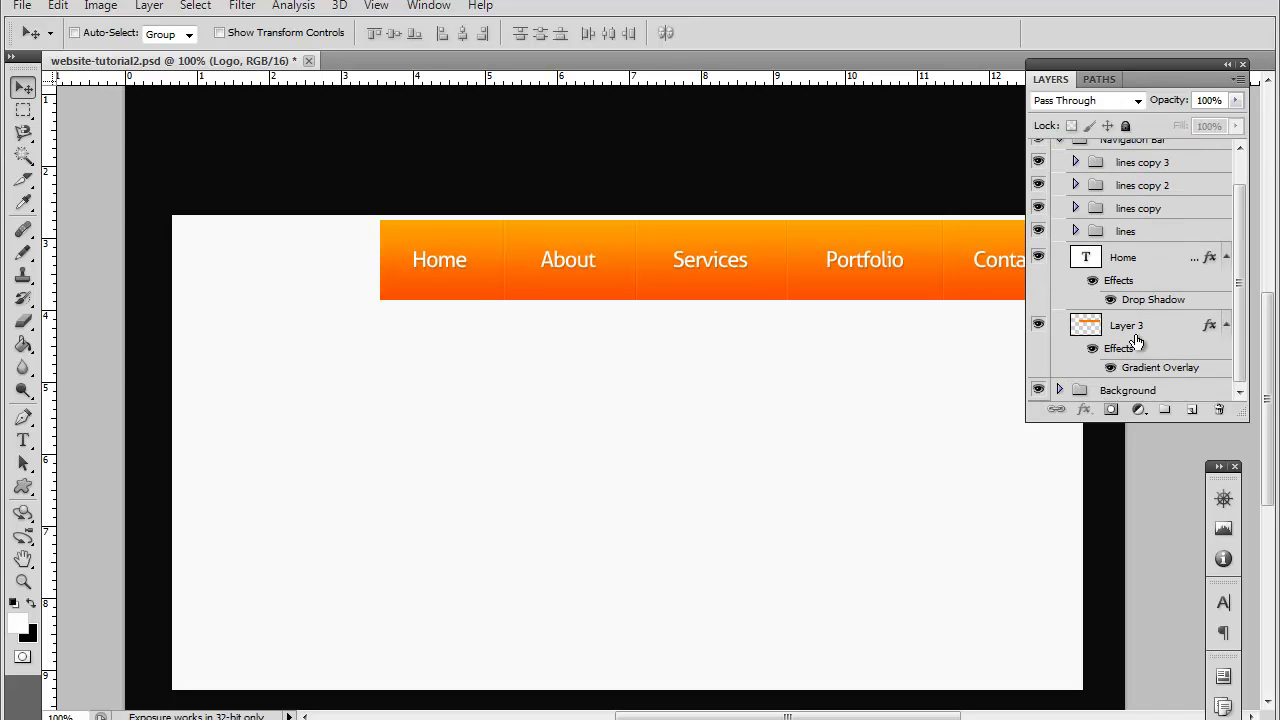
pyautogui.click(1125, 327)
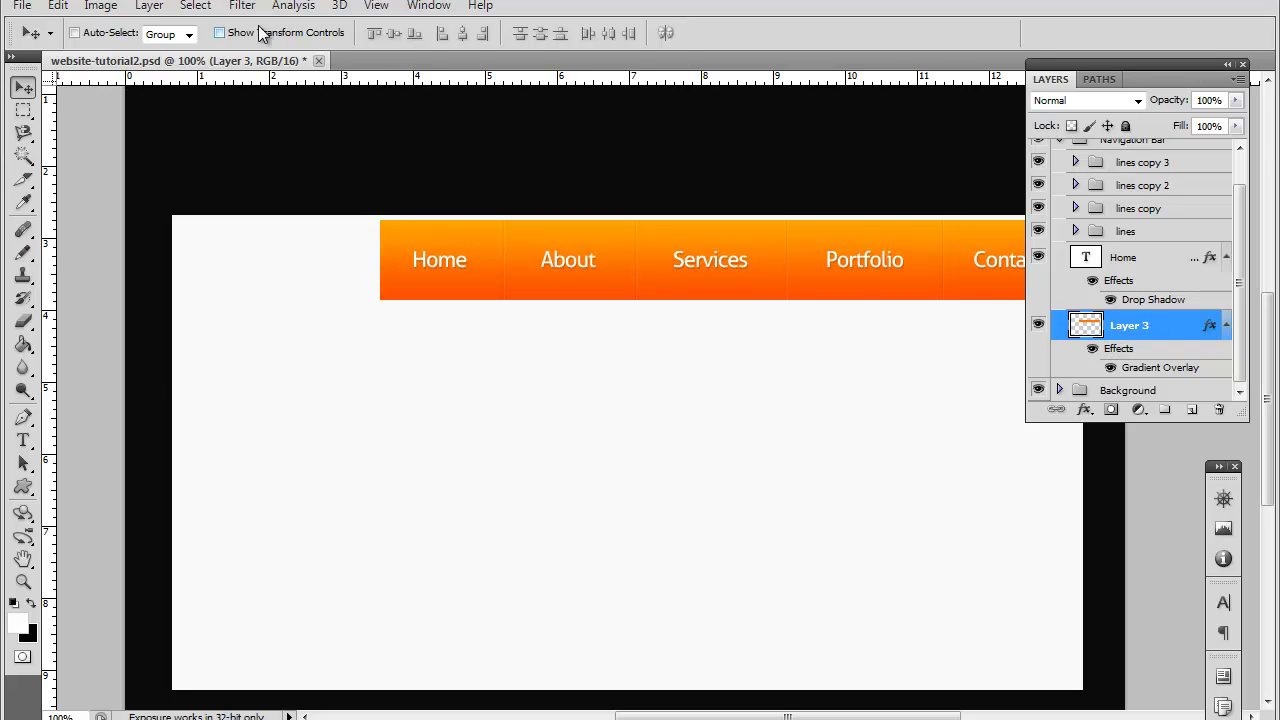
# - Load Layer 3's transparency as a selection matching the orange nav bar
pyautogui.click(205, 6)
pyautogui.click(292, 355)
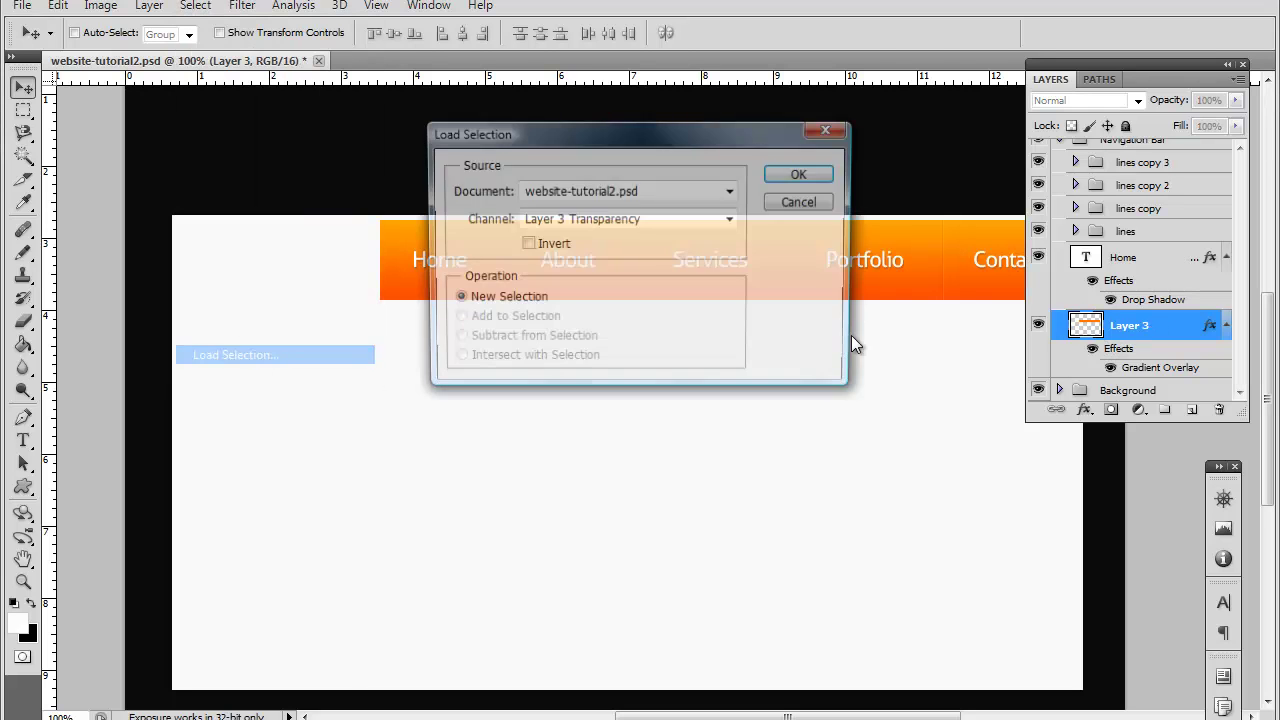
pyautogui.click(797, 176)
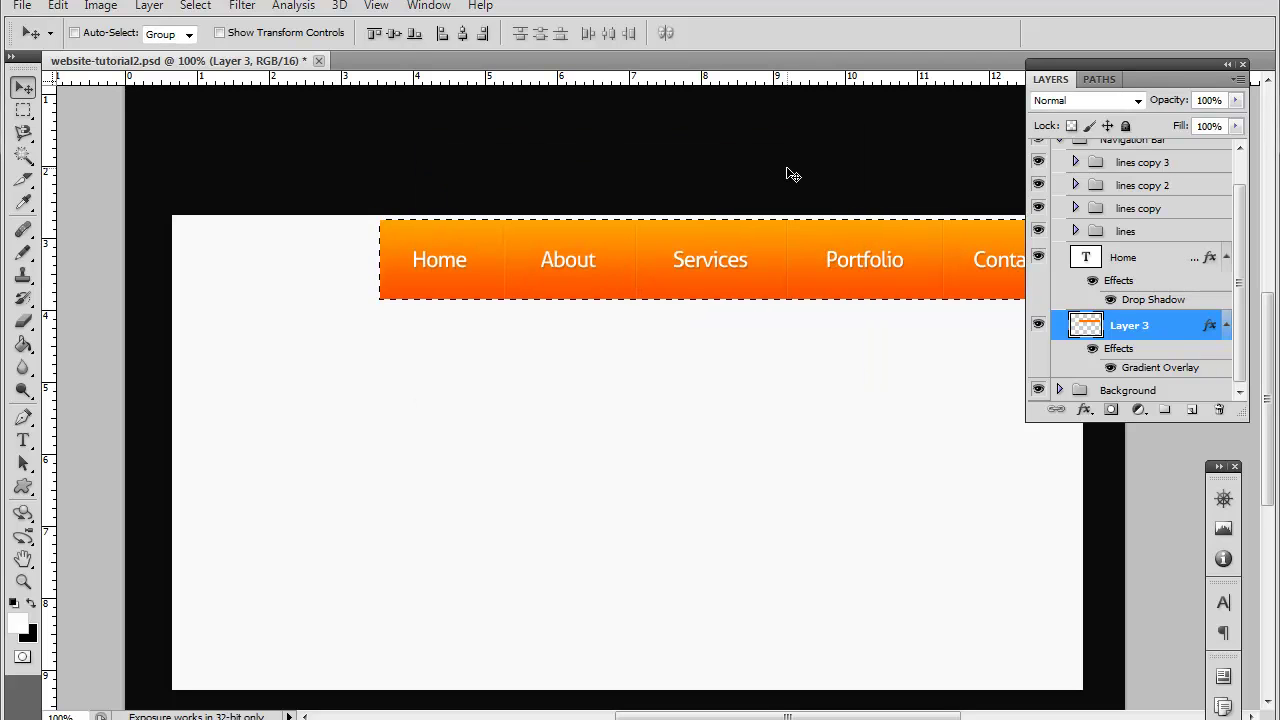
# - Add an empty Layer 5 in the Logo group and shift the selection to the page's left edge
pyautogui.scroll(2, 1098, 216)
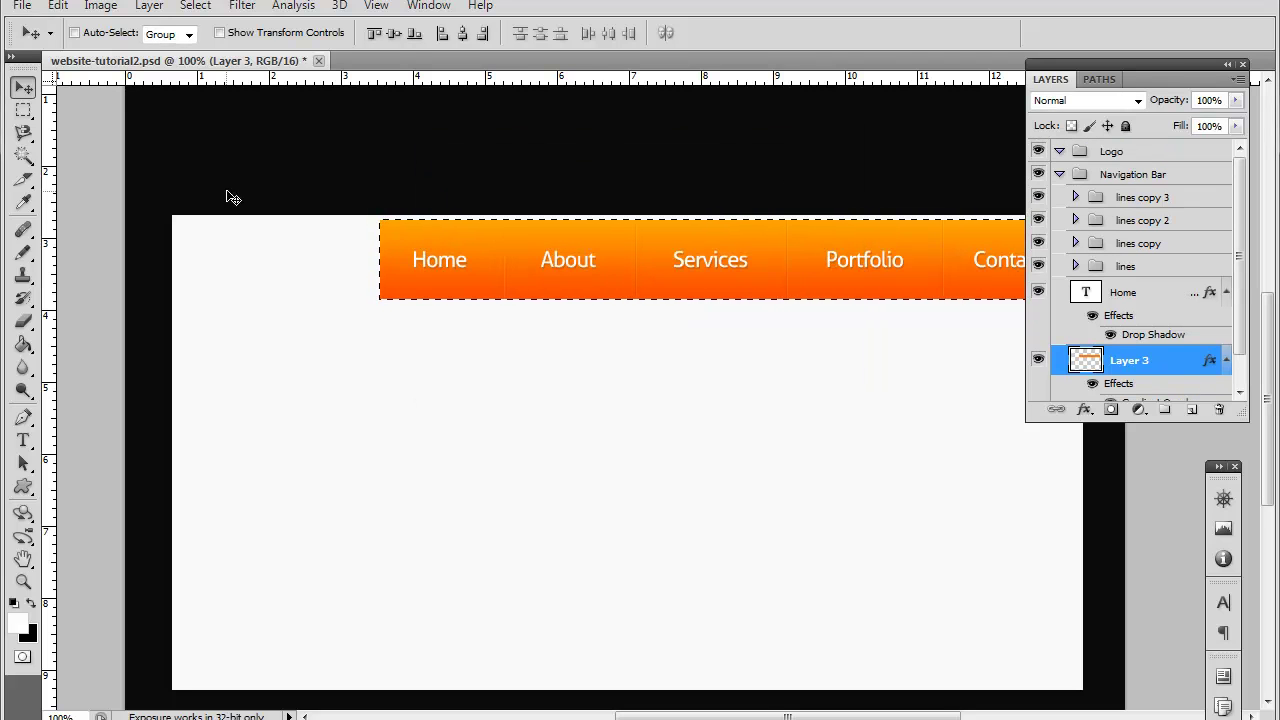
pyautogui.click(1059, 174)
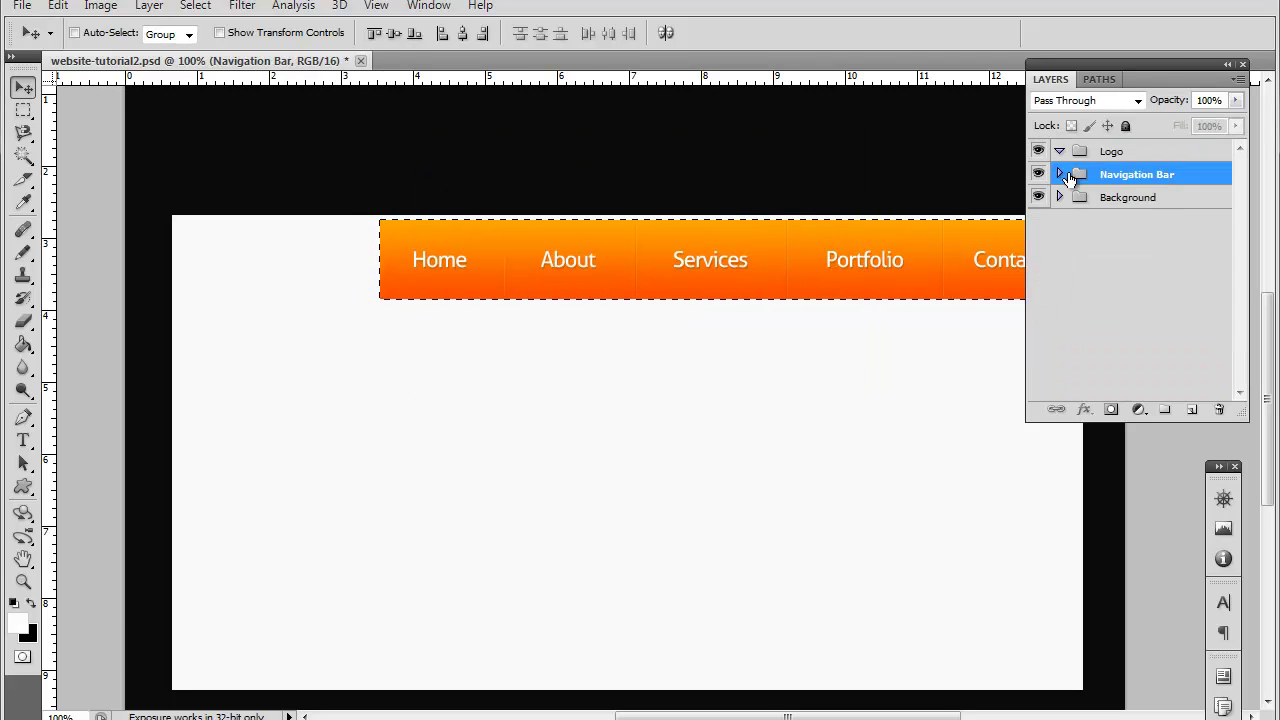
pyautogui.click(1137, 159)
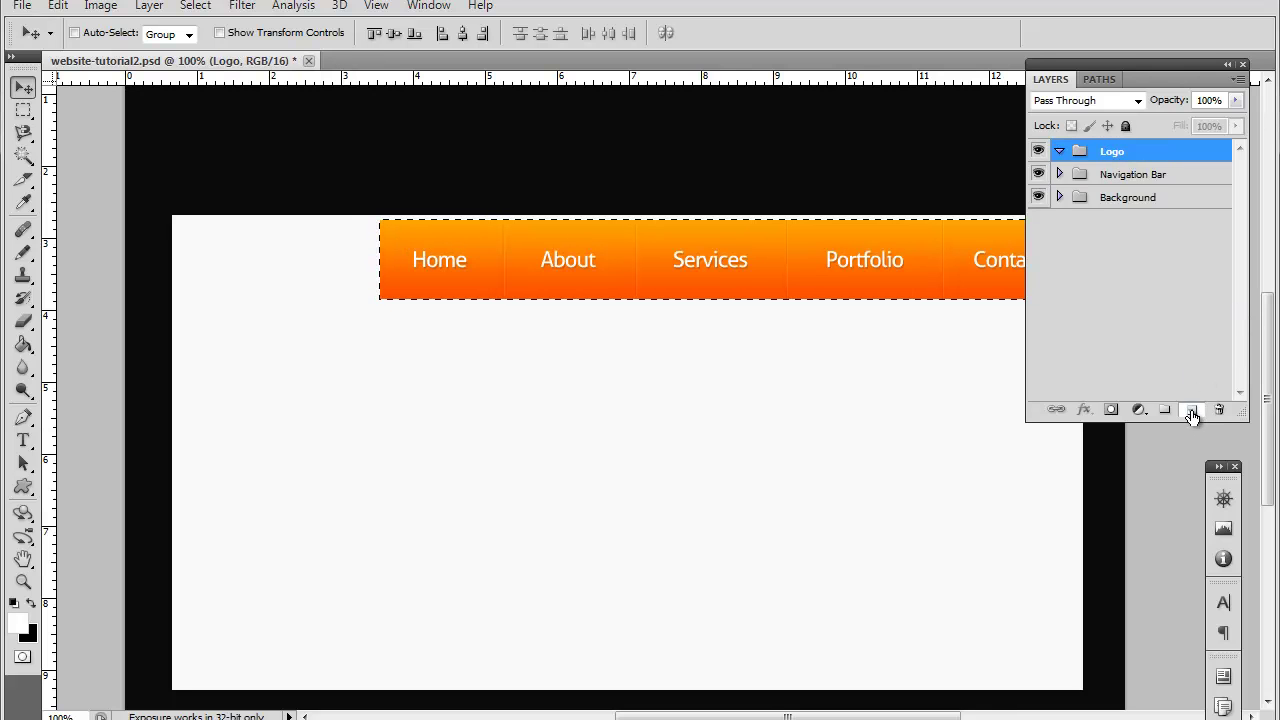
pyautogui.click(1192, 409)
pyautogui.click(23, 110)
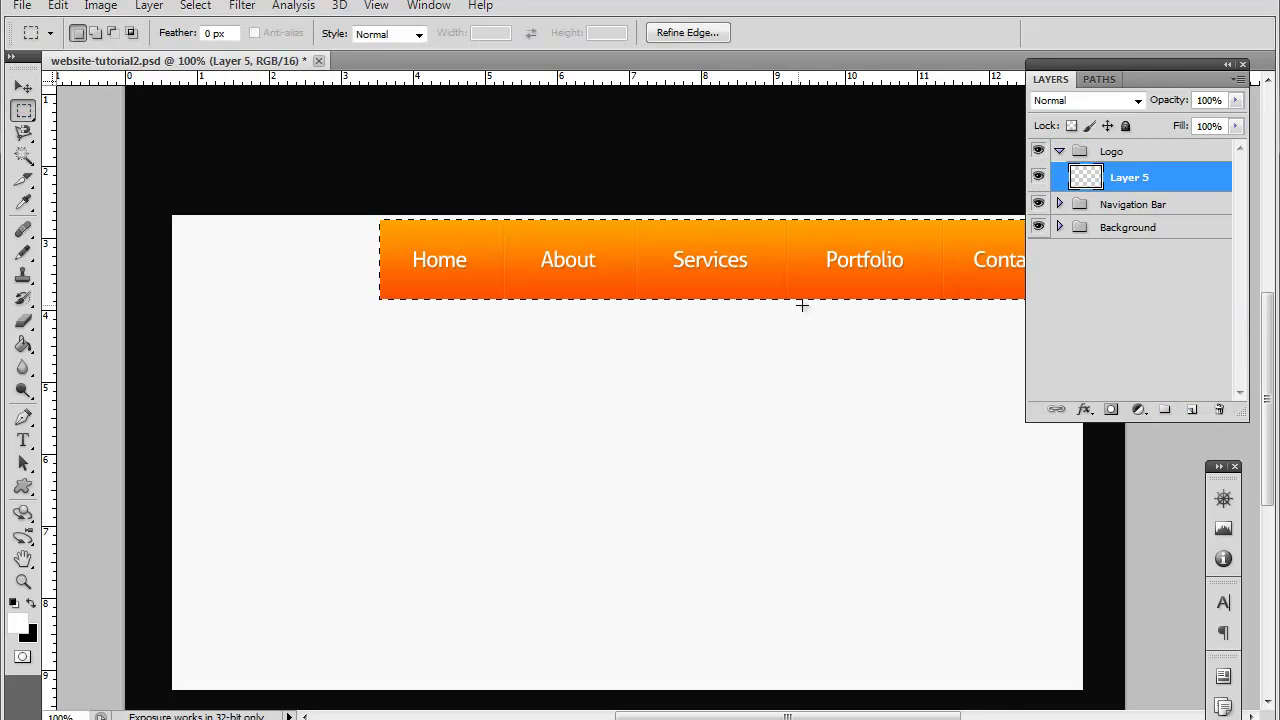
pyautogui.moveTo(794, 277); pyautogui.dragTo(593, 278)
# - Set the foreground colour to #141414 and fill the selected rectangle with it
pyautogui.click(23, 344)
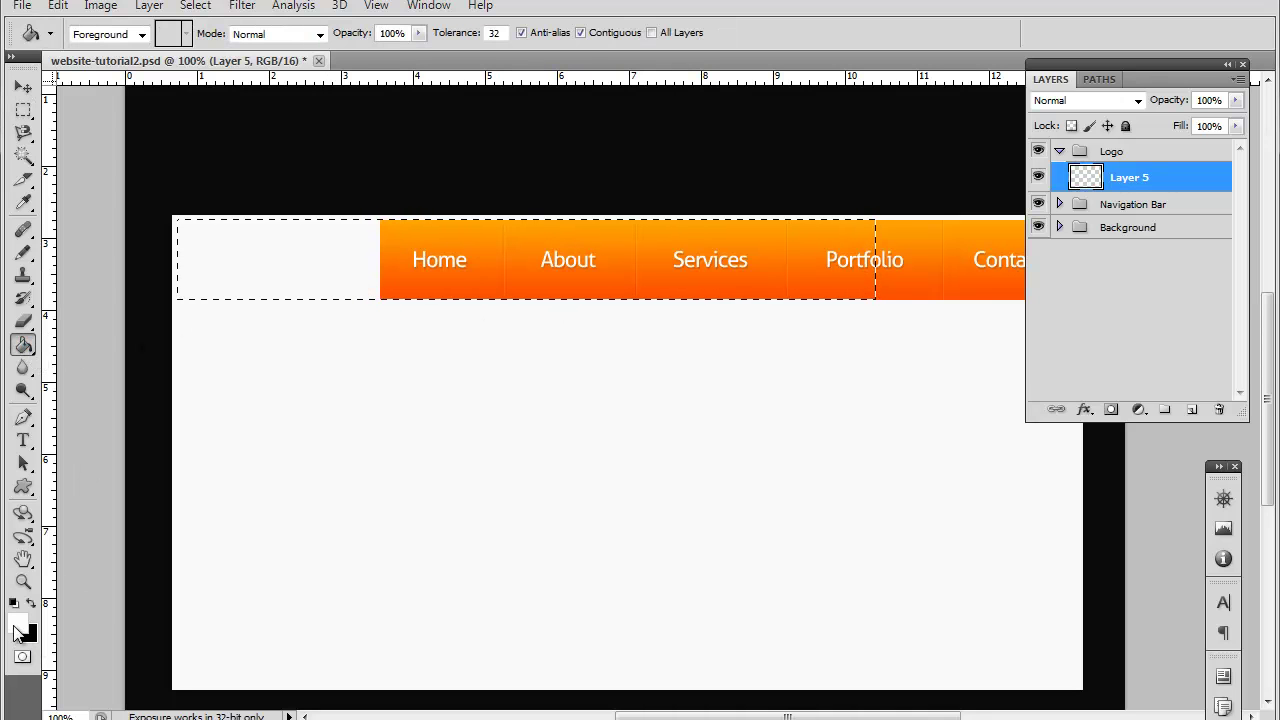
pyautogui.click(16, 628)
pyautogui.moveTo(334, 534); pyautogui.dragTo(243, 578)
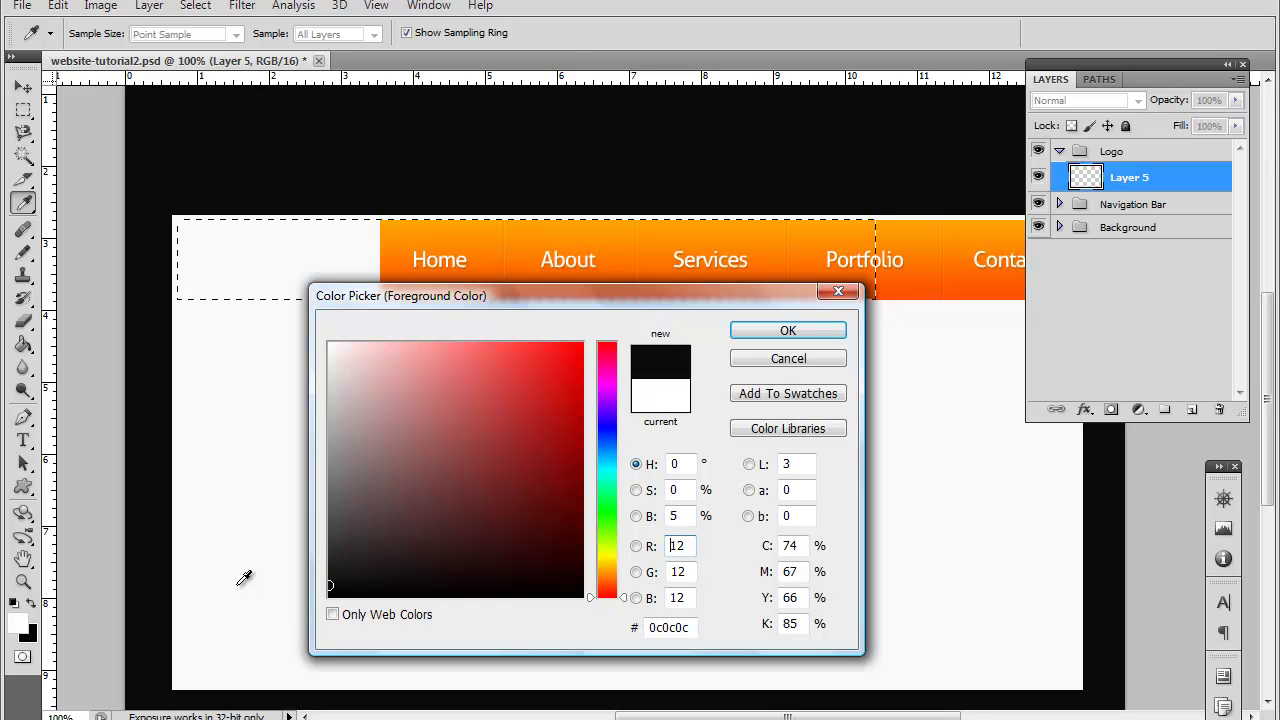
pyautogui.moveTo(334, 578); pyautogui.dragTo(305, 577)
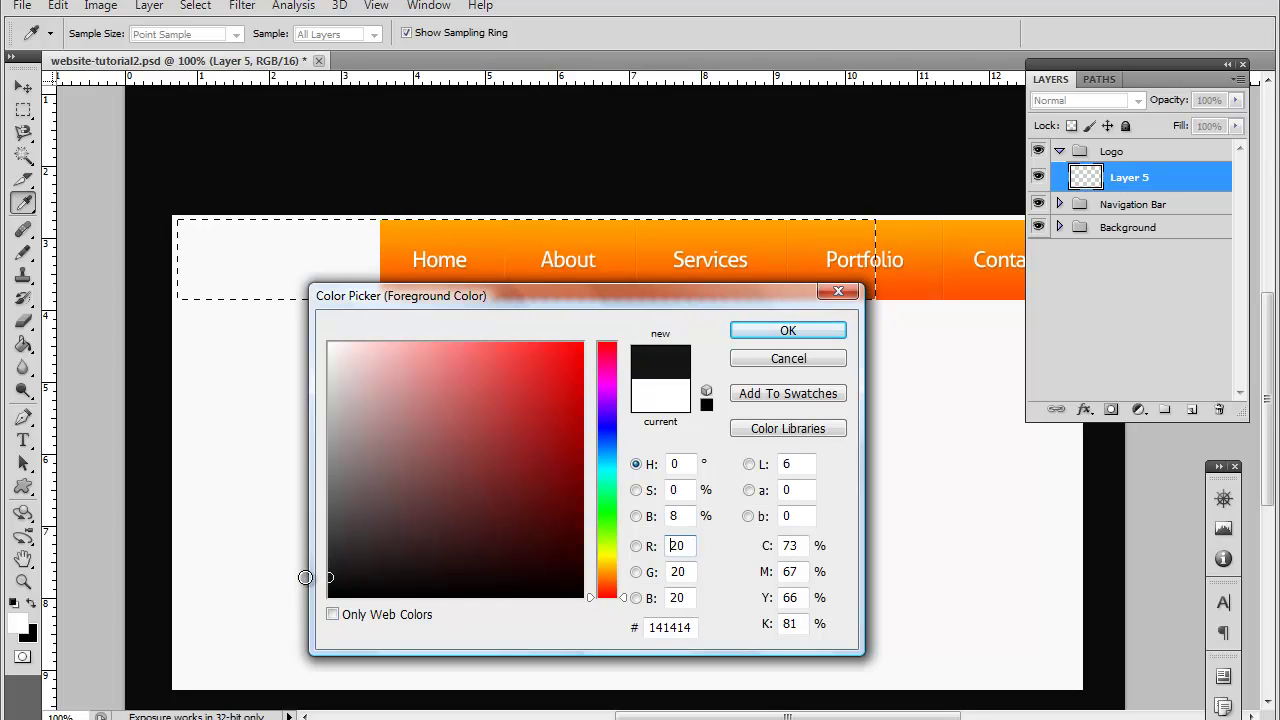
pyautogui.click(788, 330)
pyautogui.press('g')
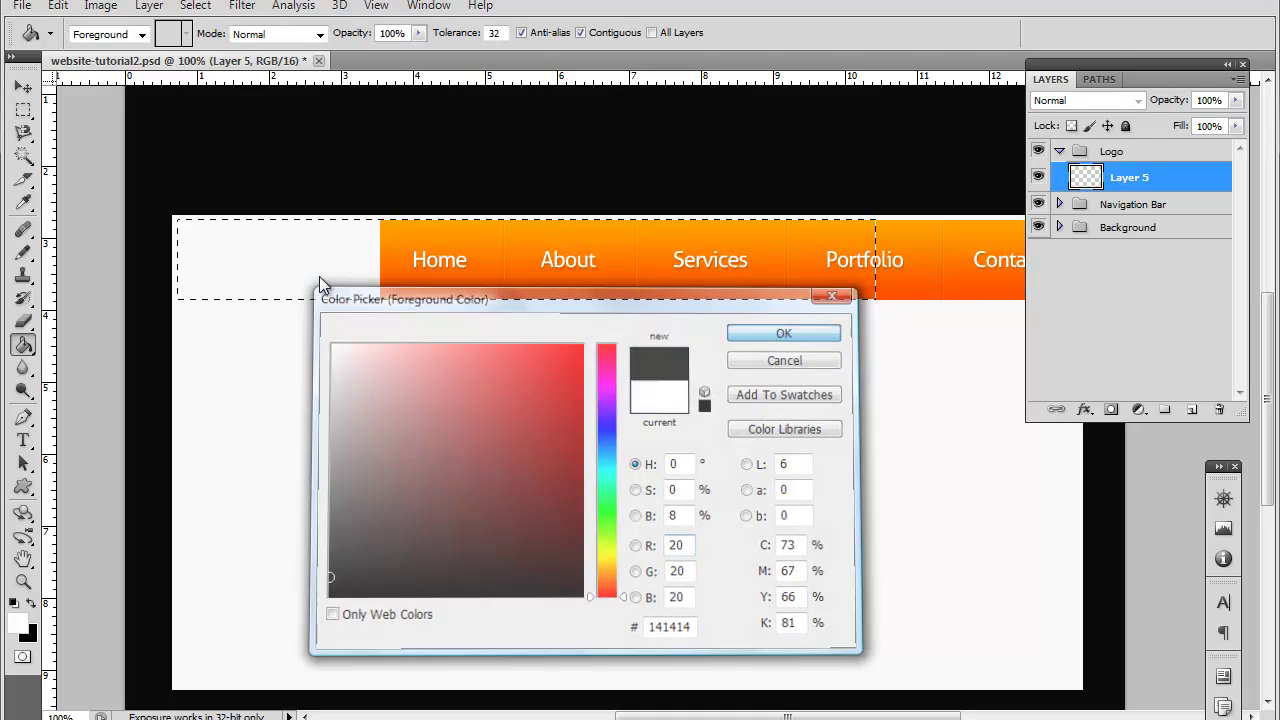
pyautogui.click(305, 260)
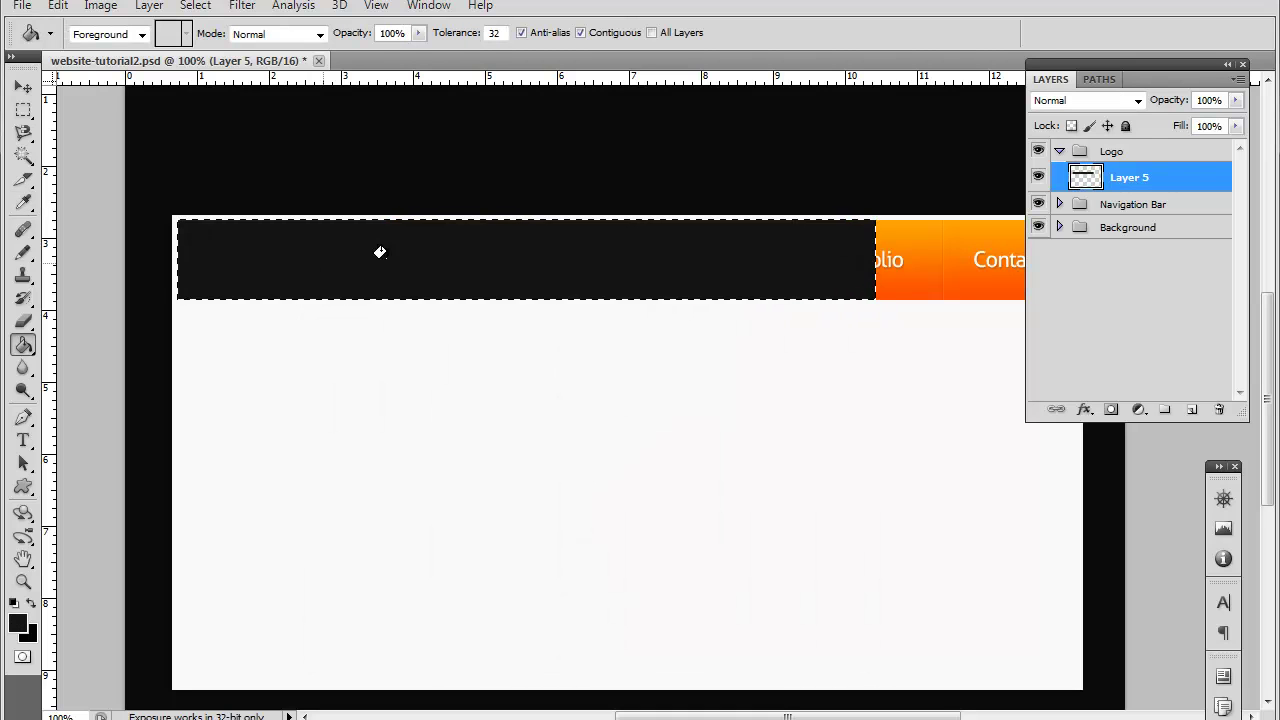
# - Move the Logo group below Navigation Bar, deselect, and select Layer 5
pyautogui.moveTo(1127, 156); pyautogui.dragTo(1130, 218)
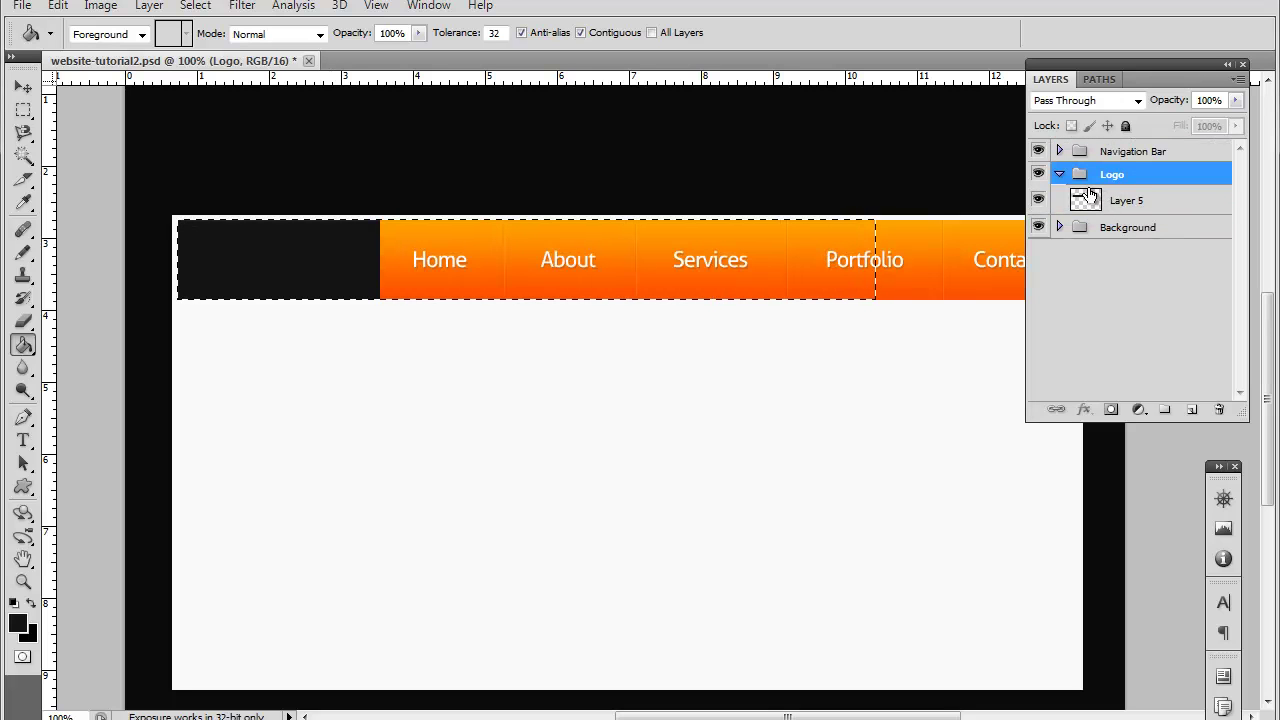
pyautogui.hotkey('ctrl', 'd')
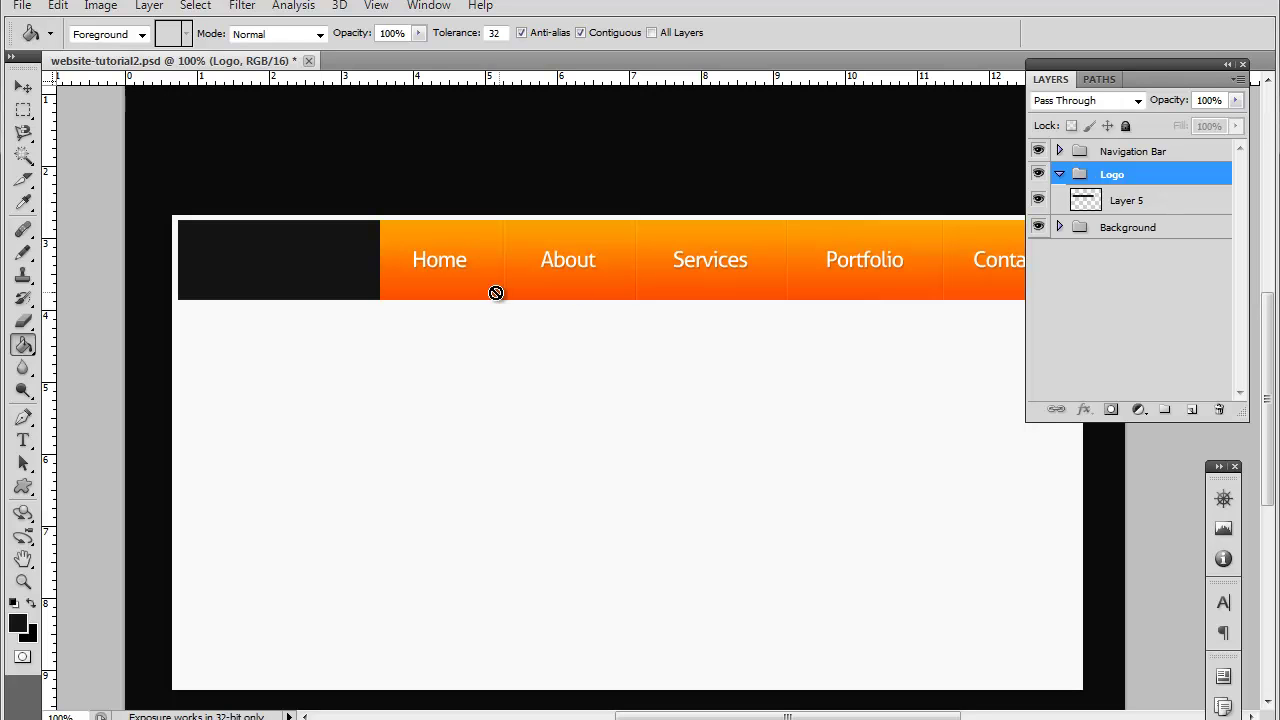
pyautogui.click(1176, 206)
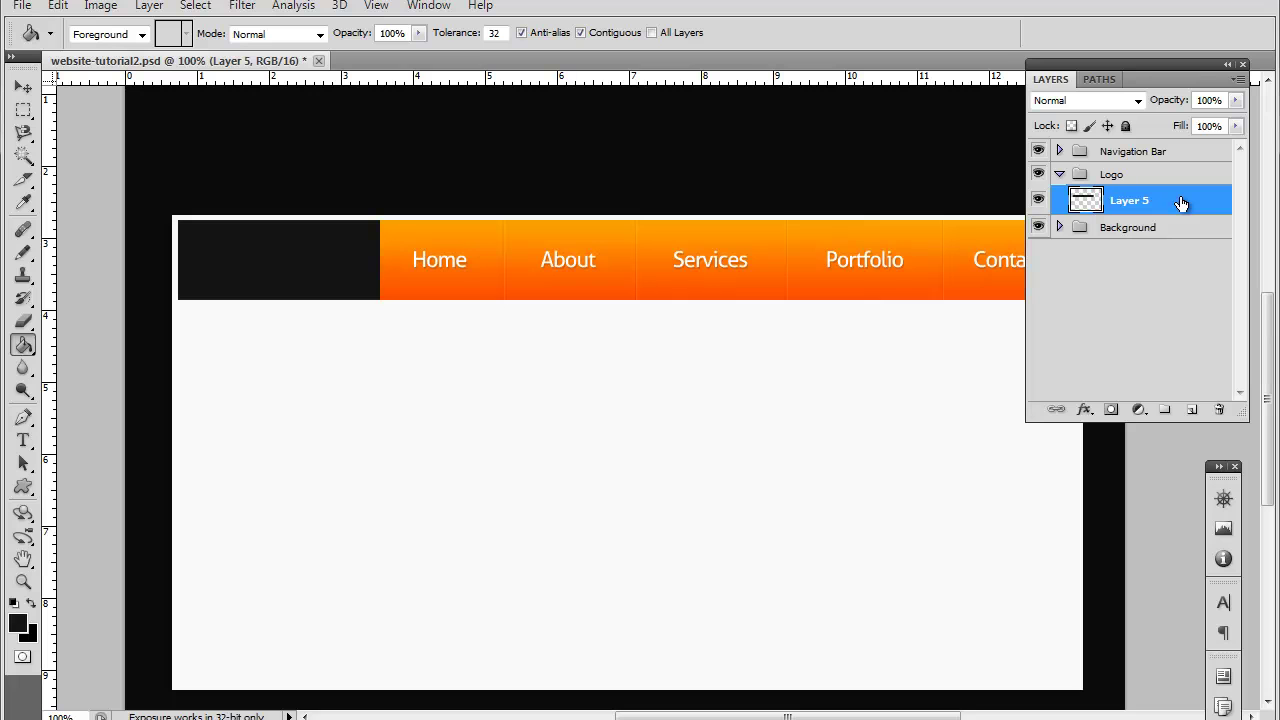
# - Give Layer 5 an inner shadow with distance 0 and 60% opacity
pyautogui.press('h')
pyautogui.doubleClick(1181, 204)
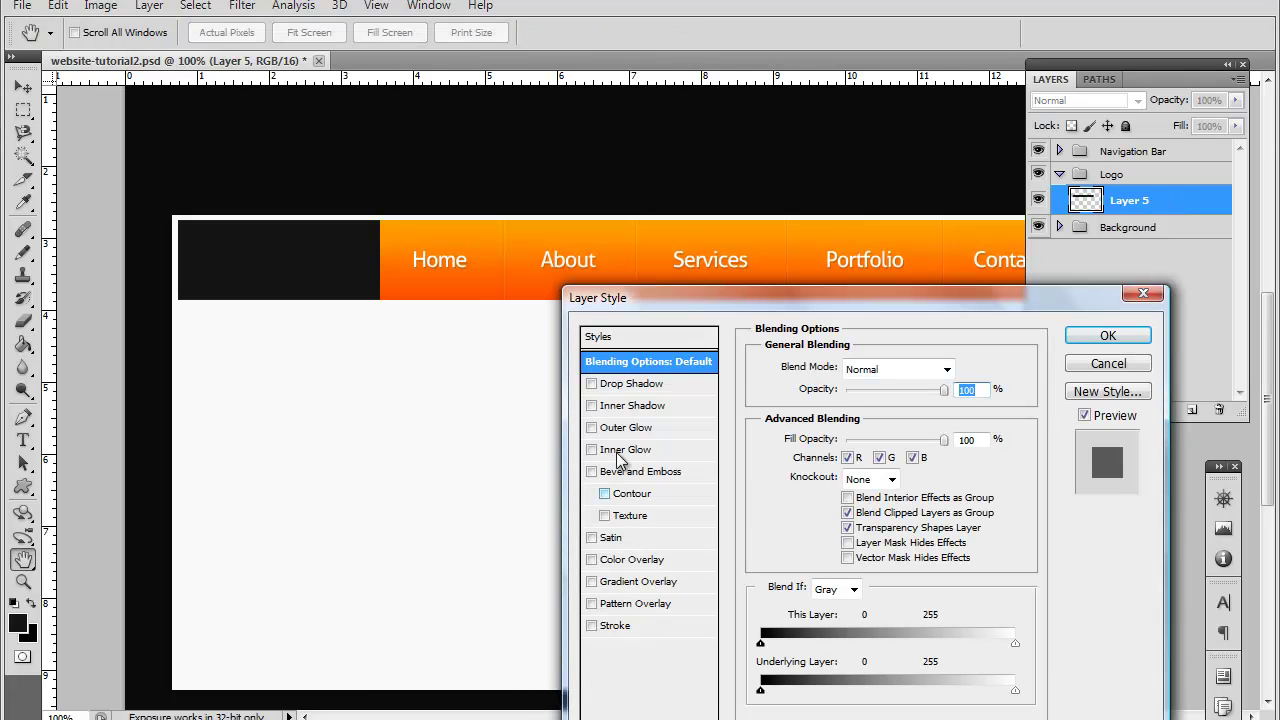
pyautogui.click(592, 405)
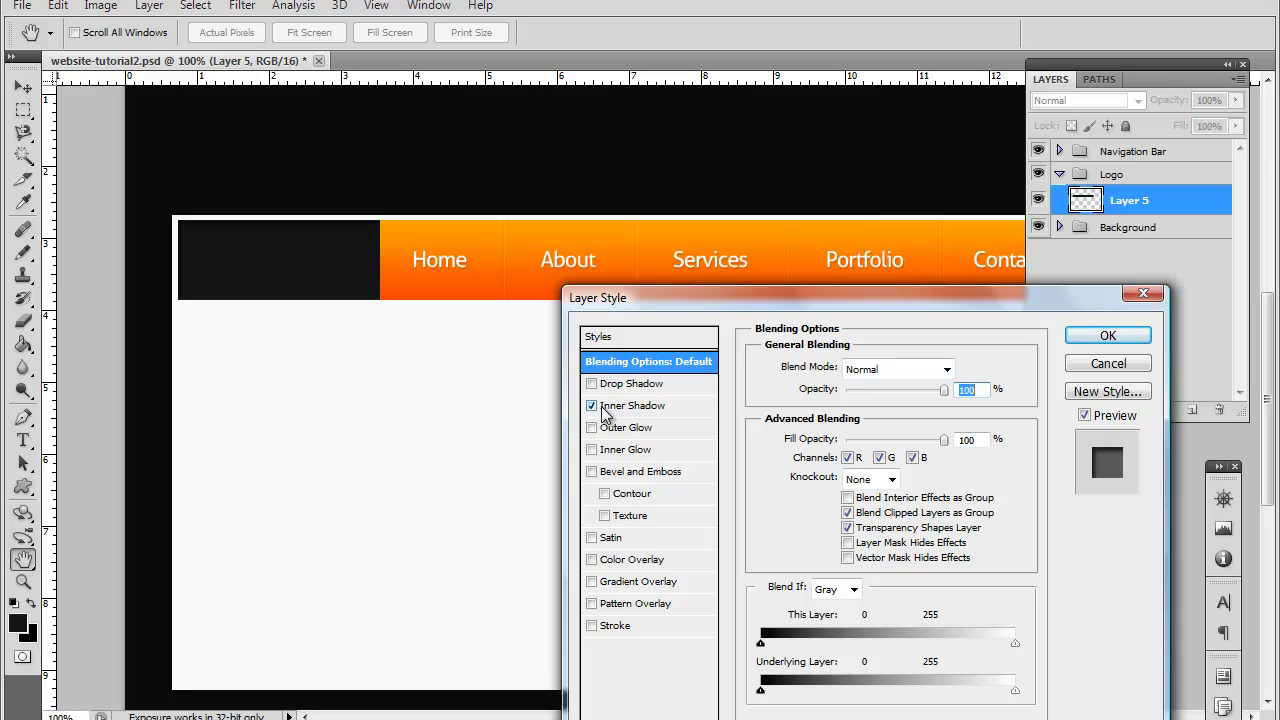
pyautogui.click(628, 408)
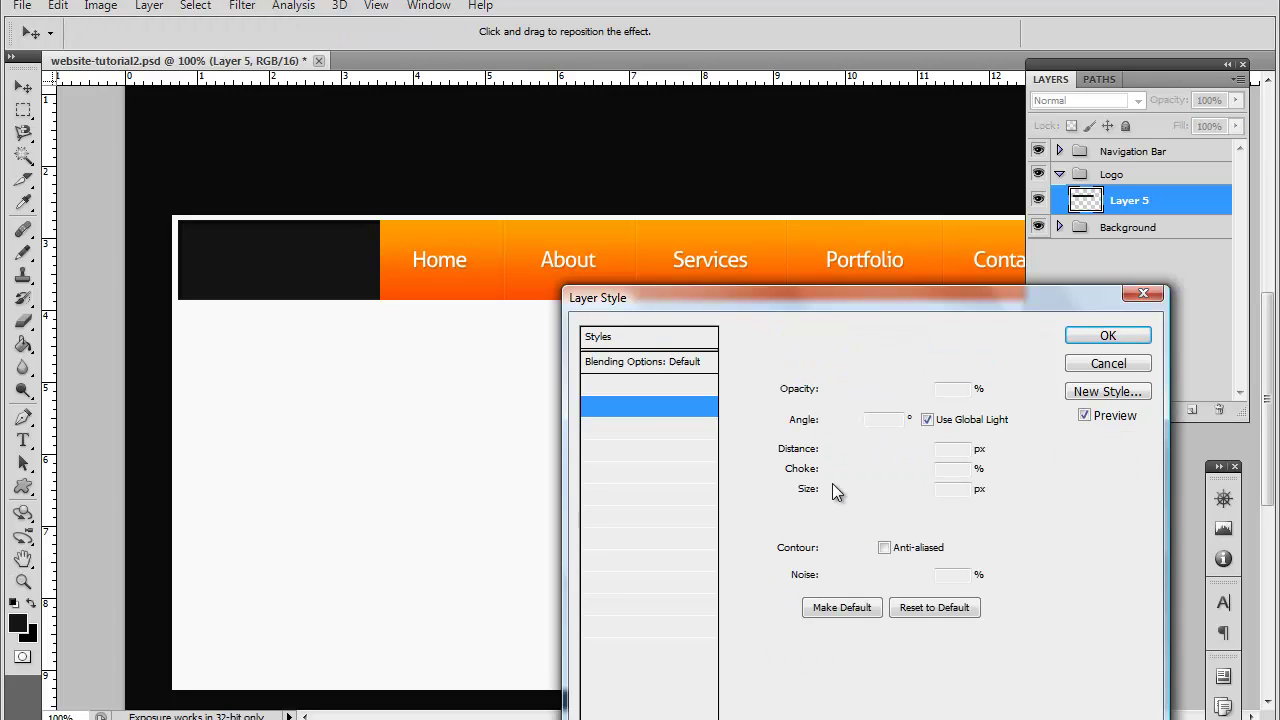
pyautogui.moveTo(833, 454); pyautogui.dragTo(810, 456)
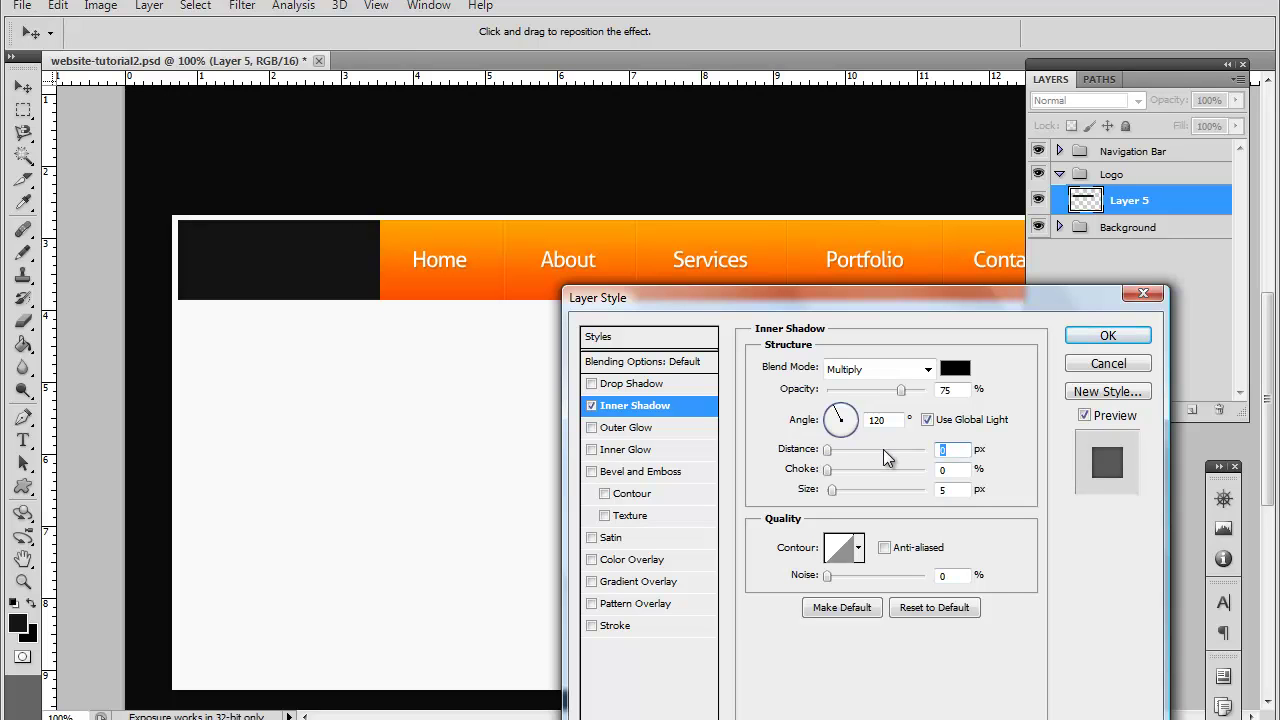
pyautogui.moveTo(901, 390); pyautogui.dragTo(892, 392)
pyautogui.moveTo(887, 397); pyautogui.dragTo(890, 397)
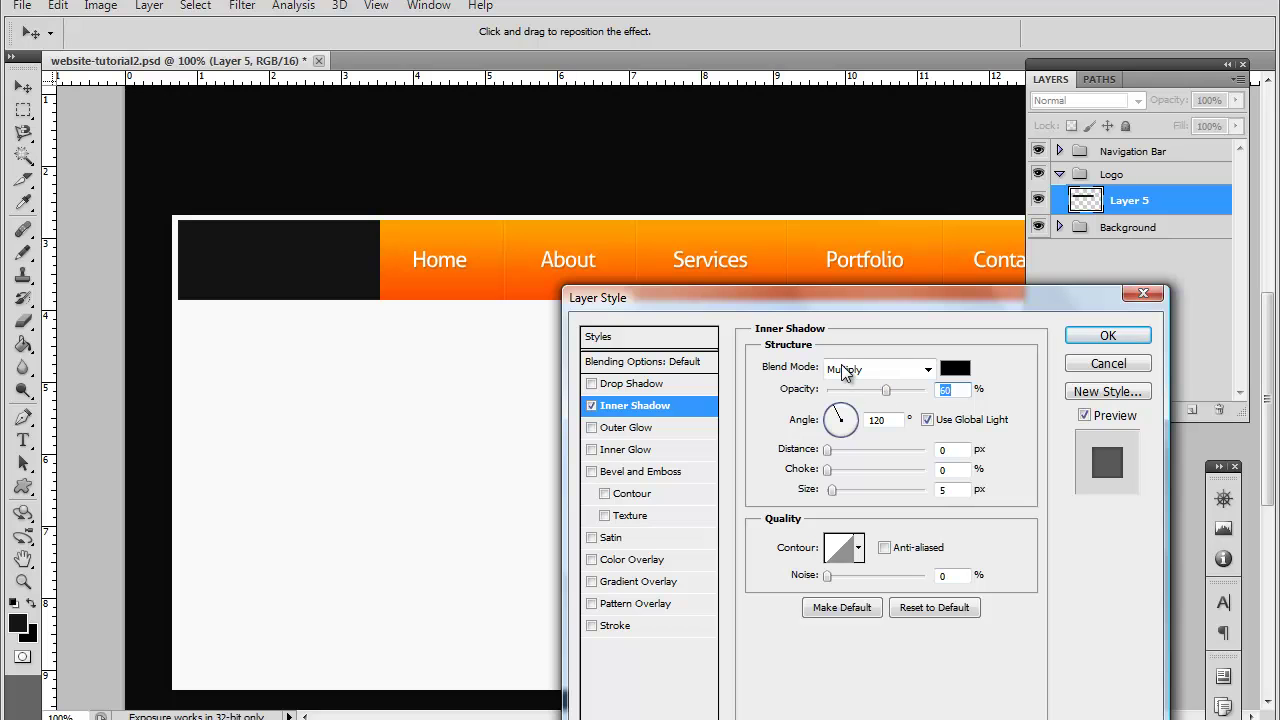
# - Add a gradient overlay using Overlay blend mode at 55% opacity
pyautogui.click(603, 581)
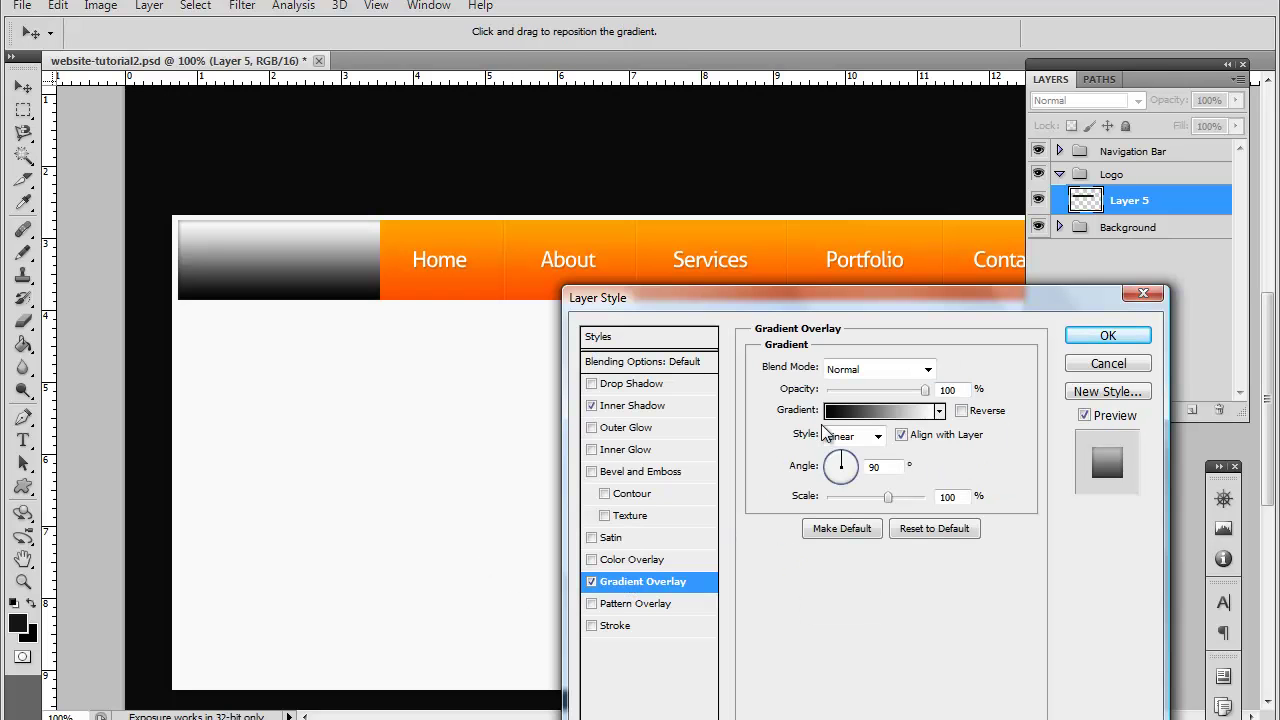
pyautogui.click(878, 369)
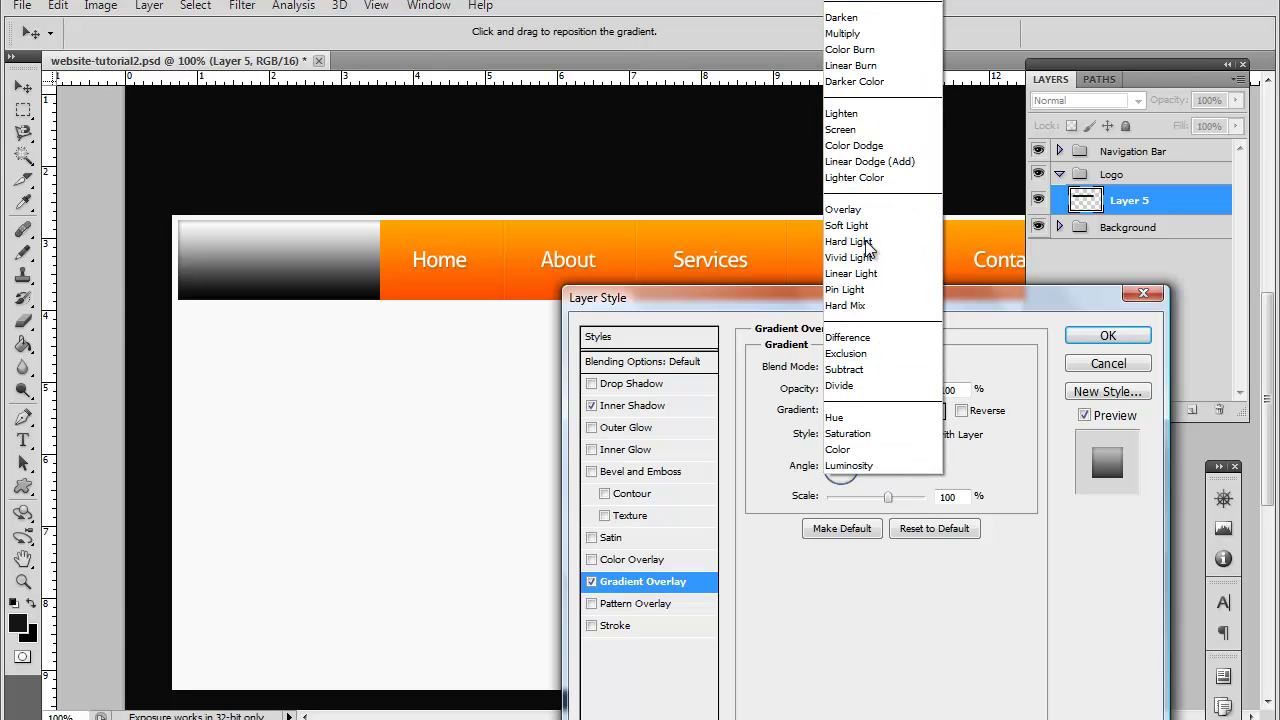
pyautogui.click(870, 210)
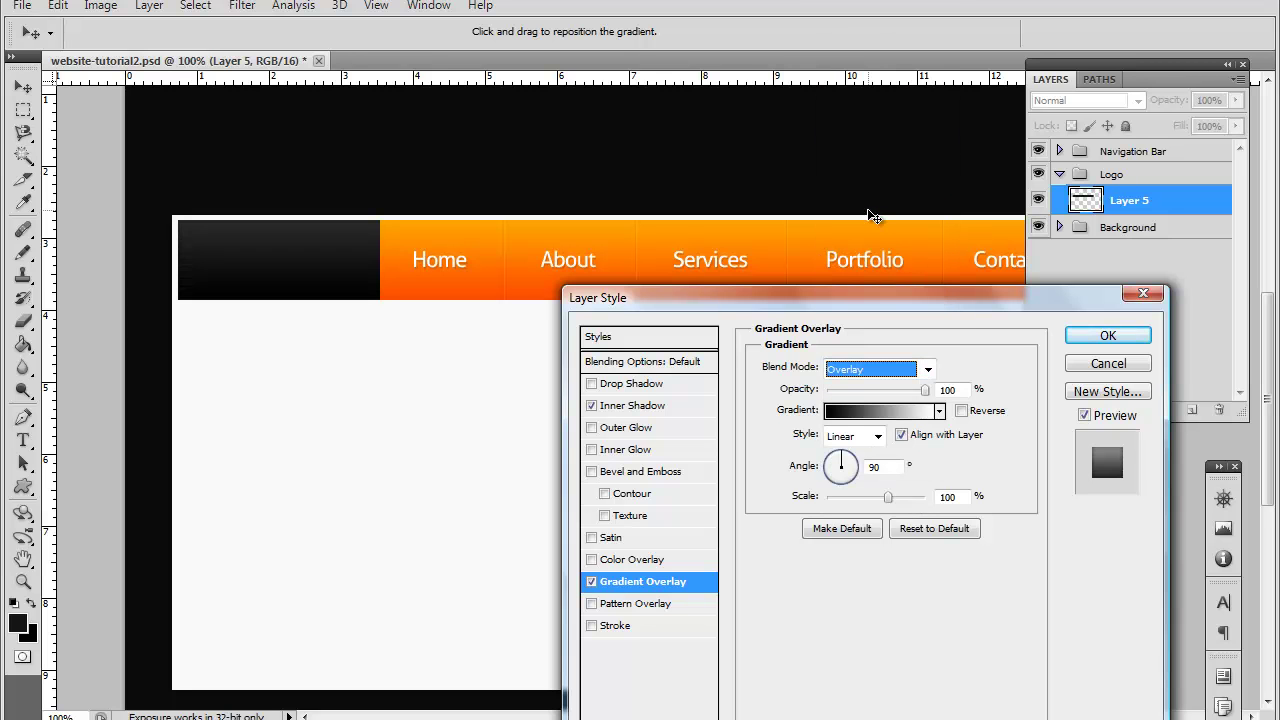
pyautogui.moveTo(925, 390); pyautogui.dragTo(882, 395)
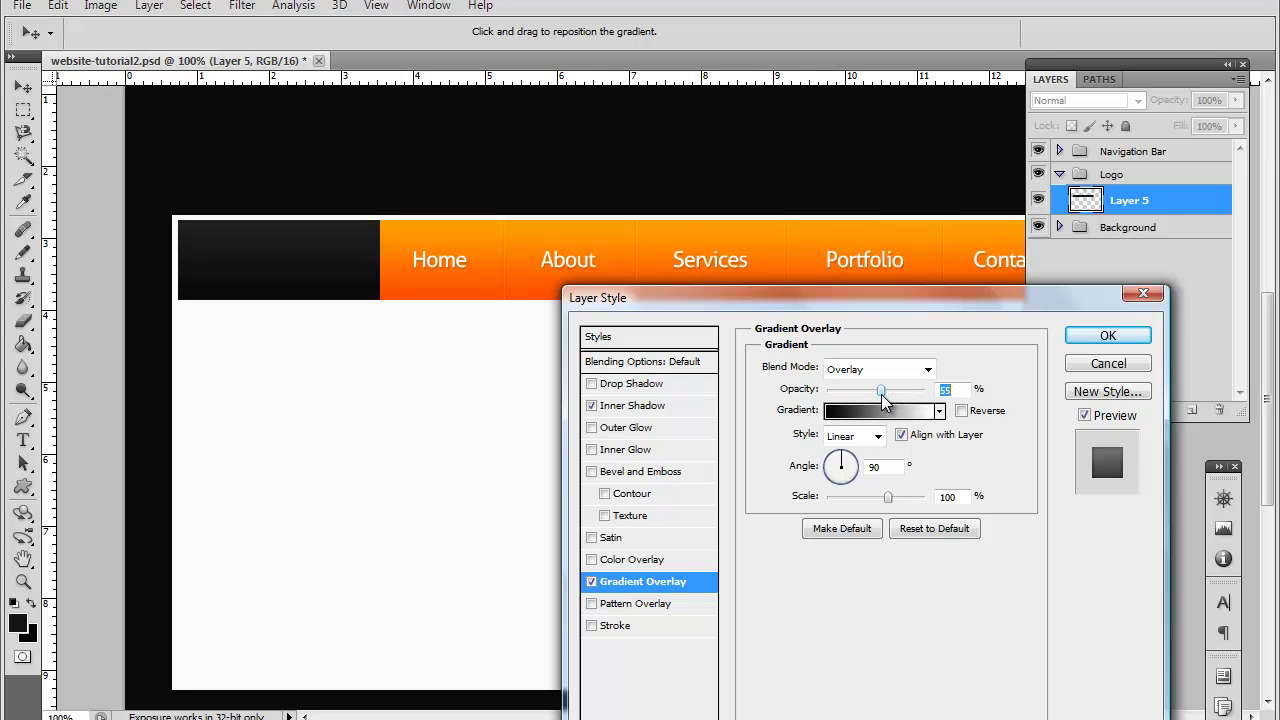
pyautogui.click(195, 6)
# - Apply the layer styles and glance at the Image menu's colour mode options without changes
pyautogui.moveTo(112, 8)
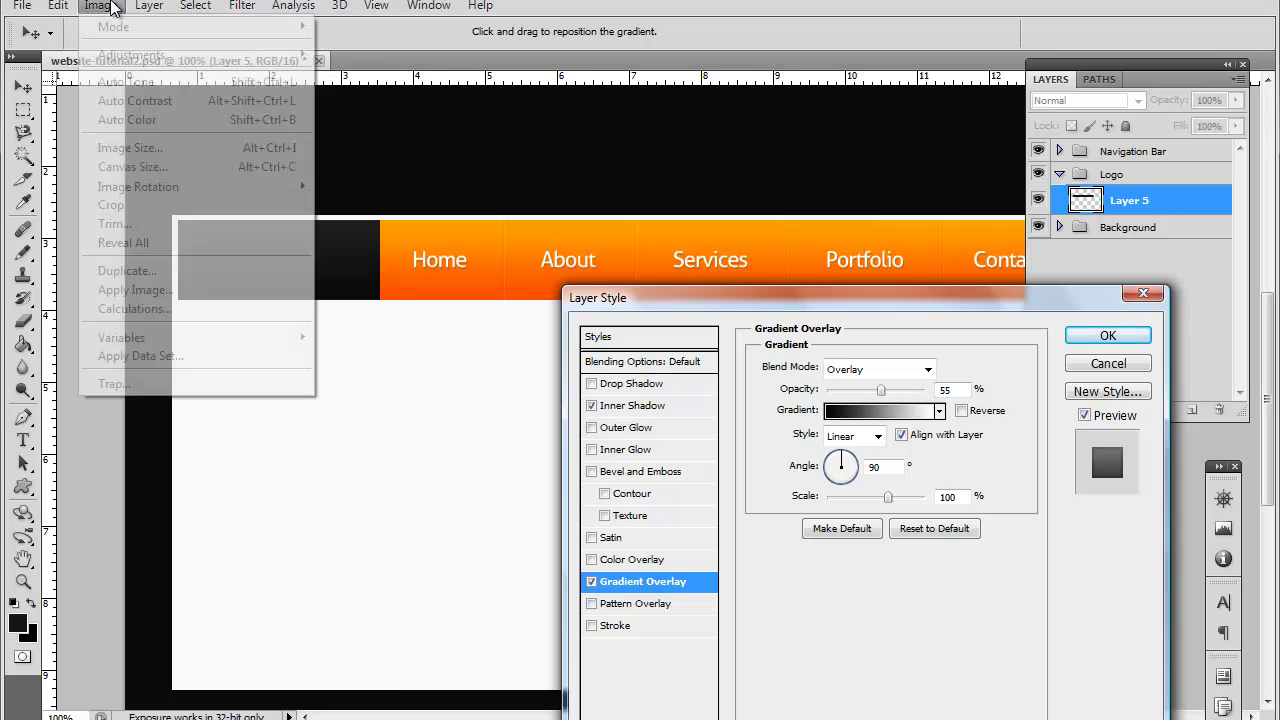
pyautogui.click(1108, 335)
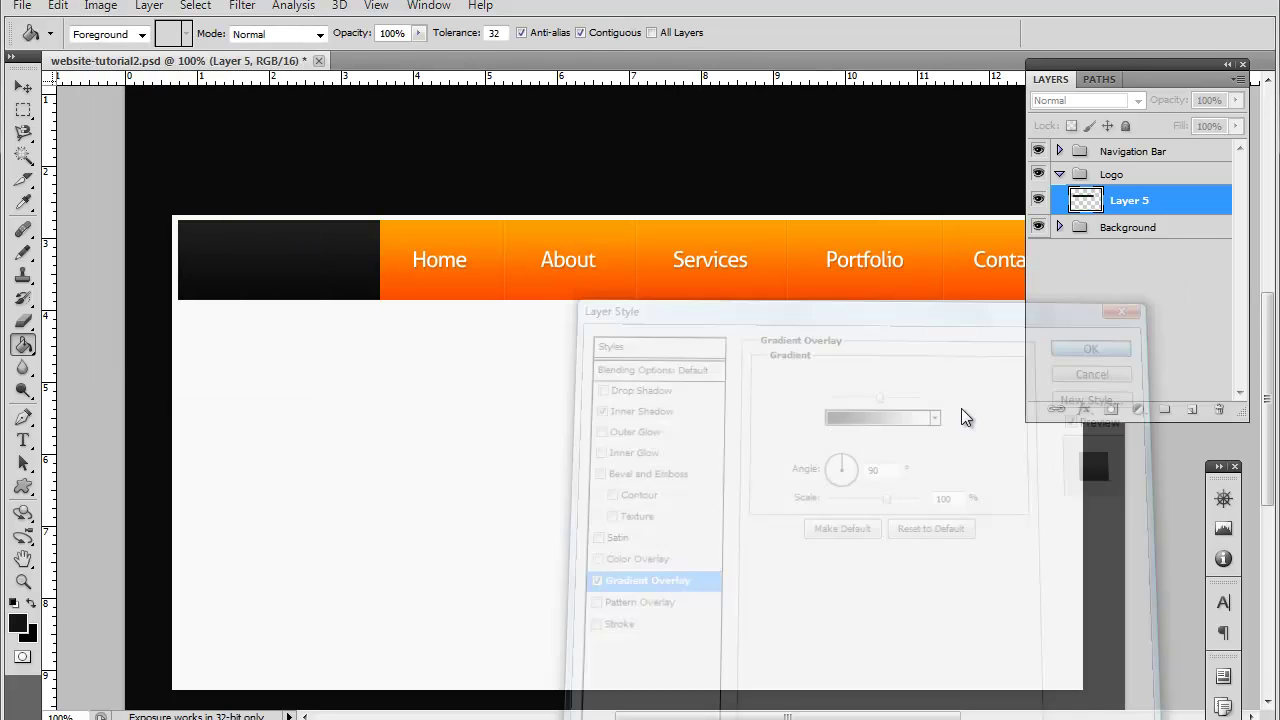
pyautogui.click(105, 7)
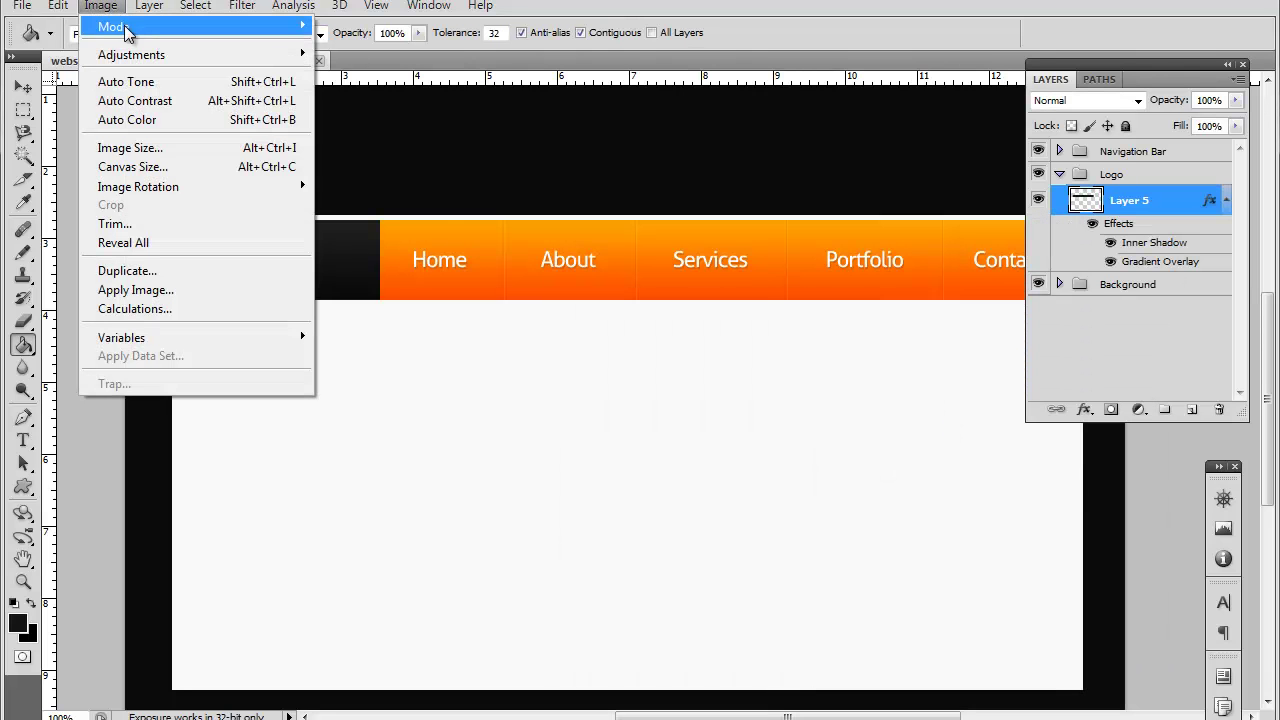
pyautogui.moveTo(160, 36)
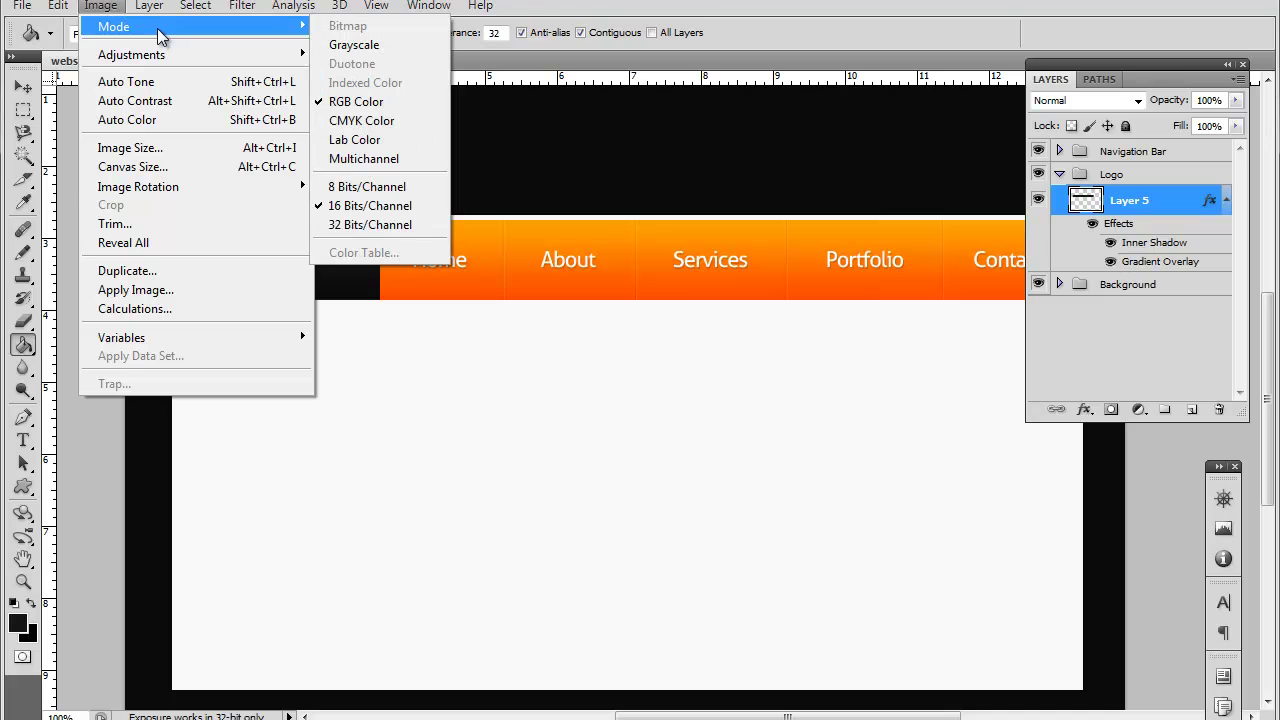
pyautogui.press('Escape')
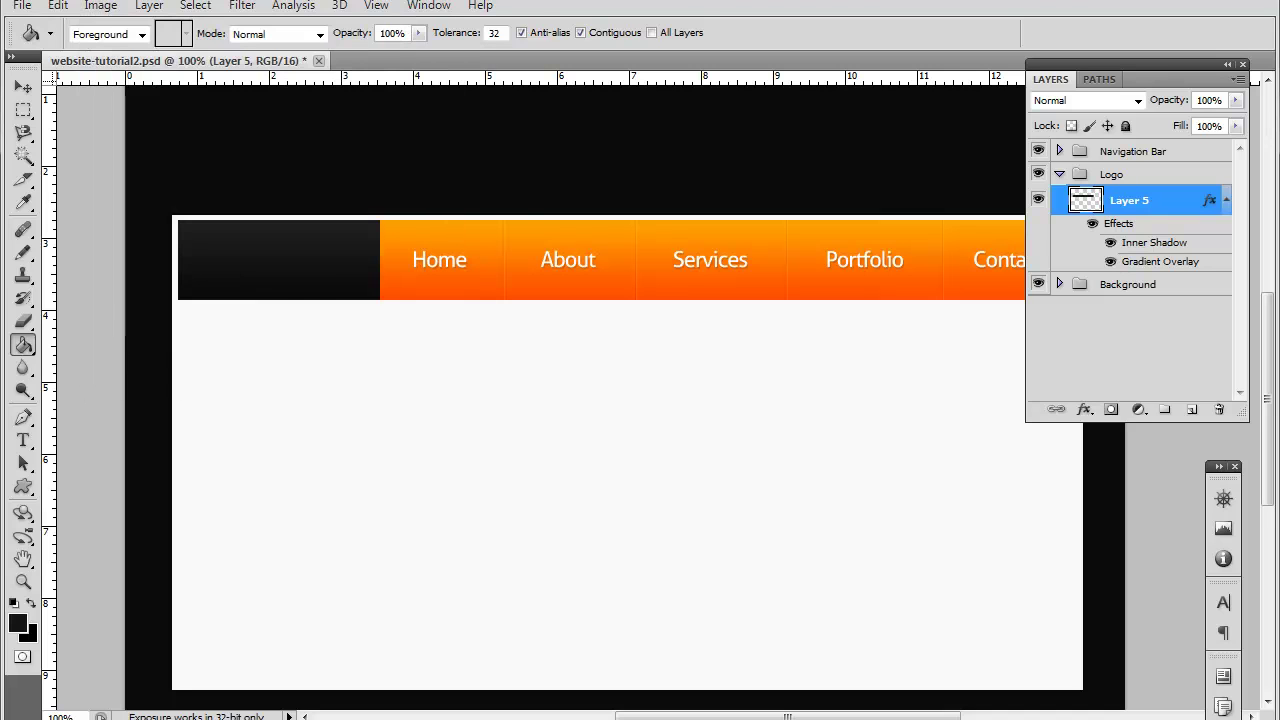
pyautogui.scroll(-2, 553, 378)
pyautogui.scroll(4, 551, 366)
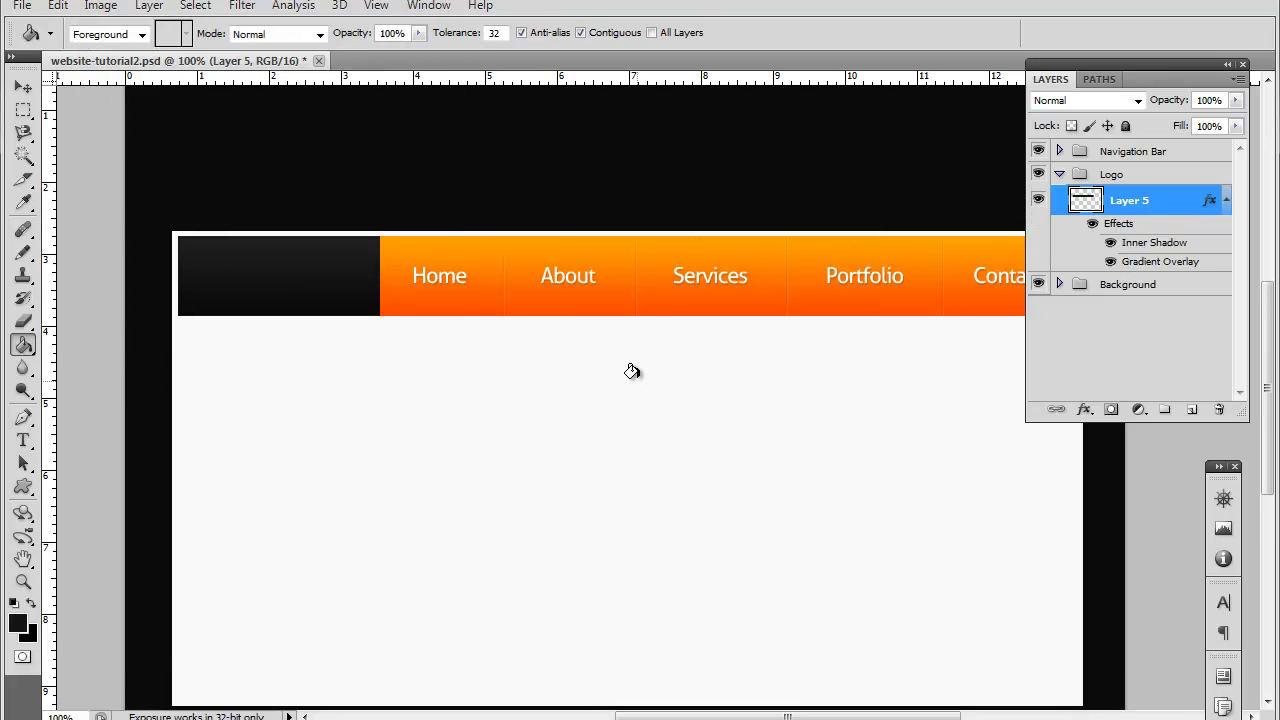
pyautogui.scroll(4, 766, 317)
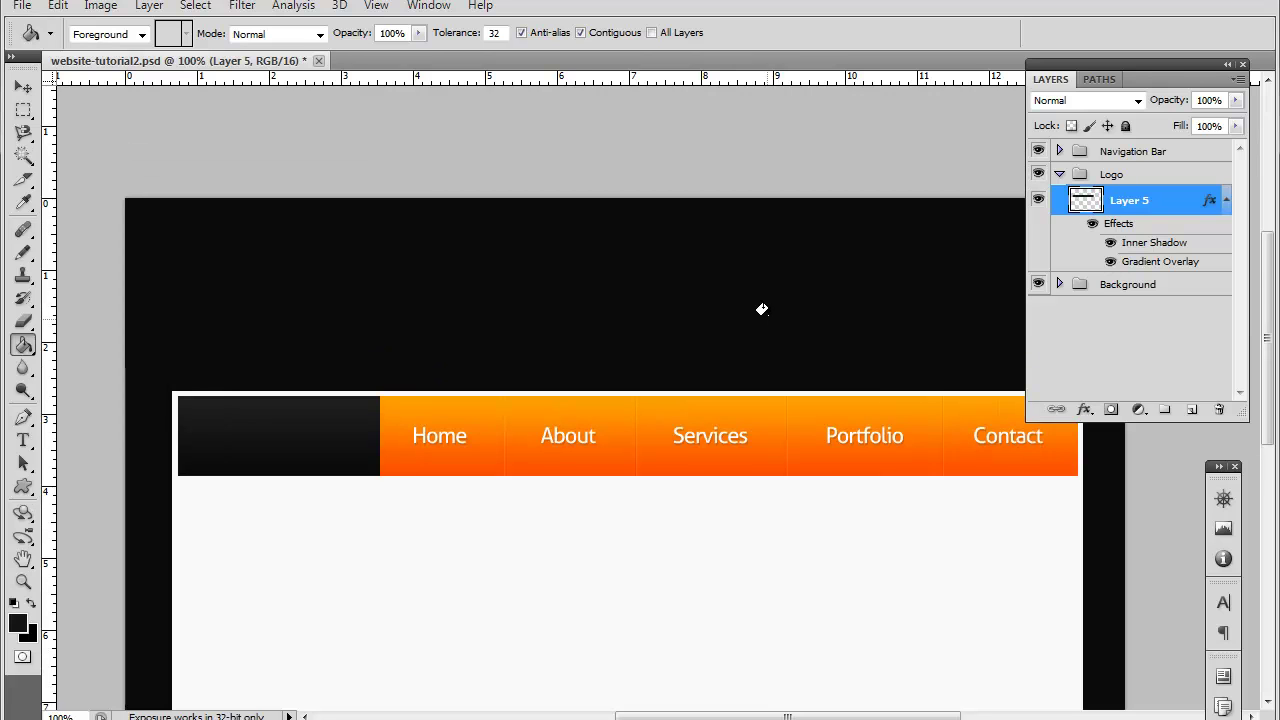
pyautogui.scroll(-4, 760, 310)
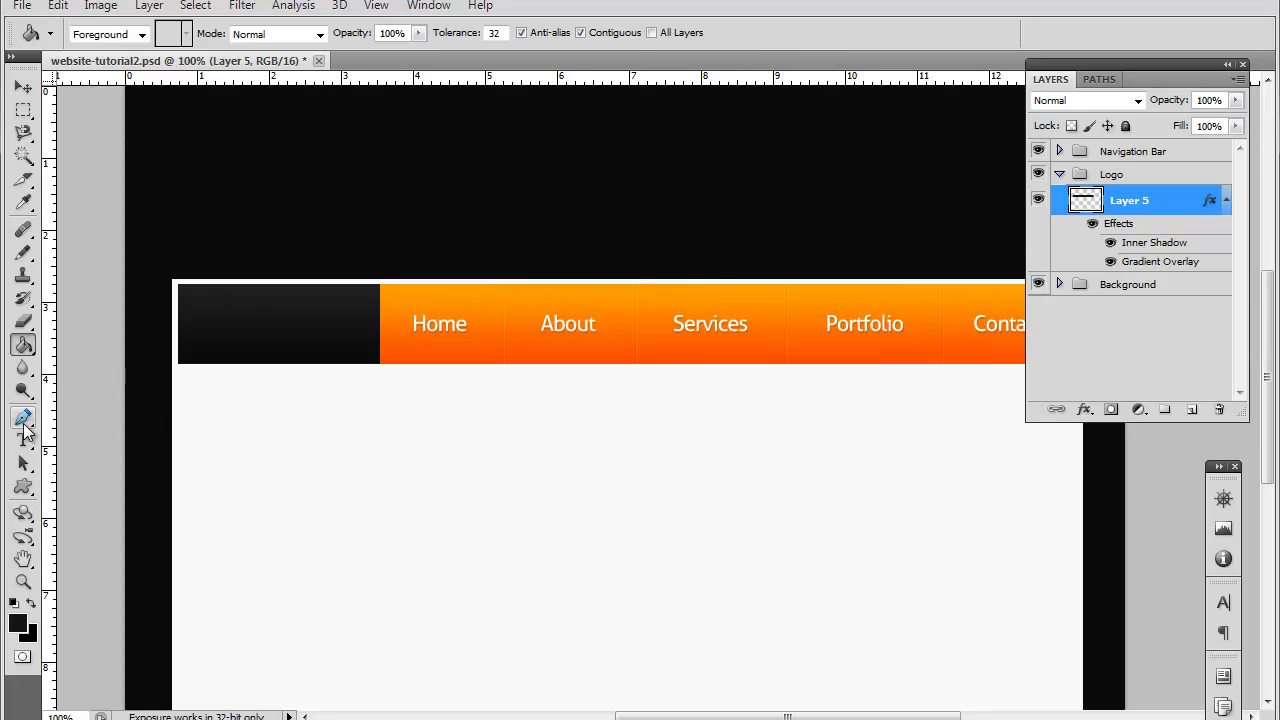
# - Type 'Atext' in white as a new text layer in the logo box
pyautogui.click(23, 440)
pyautogui.click(219, 323)
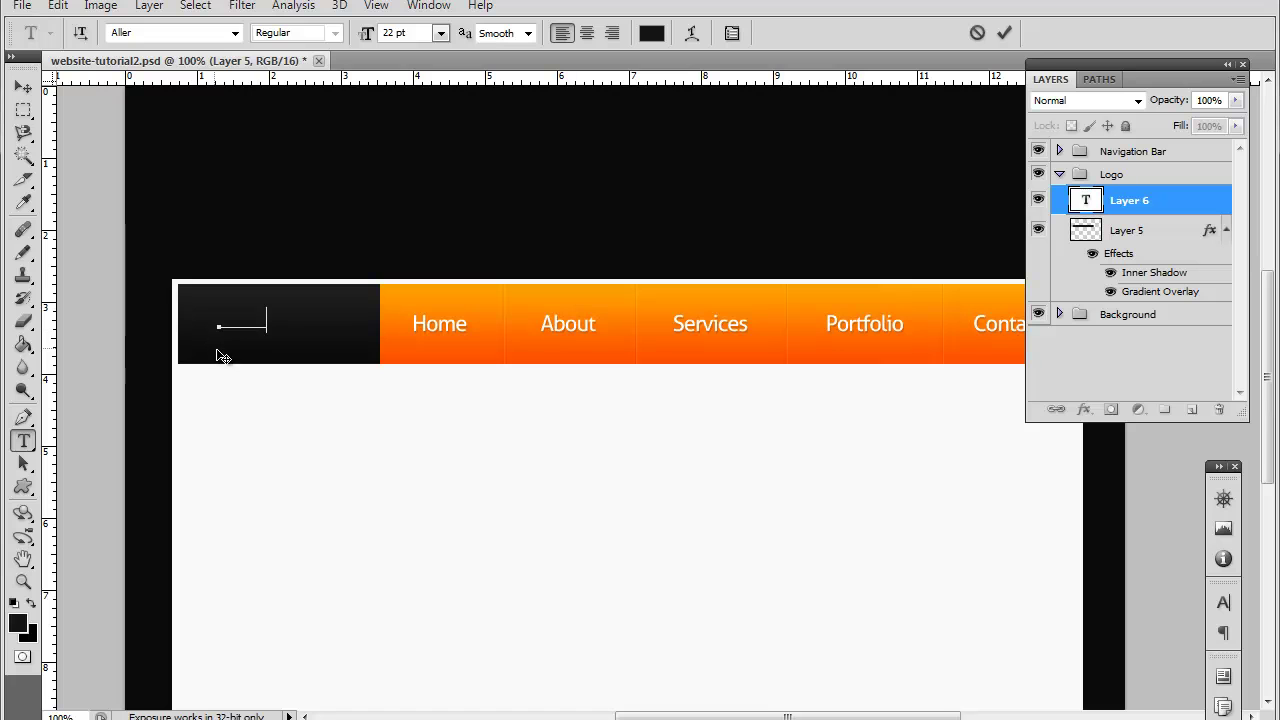
pyautogui.hotkey('ctrl', 'a')
pyautogui.click(32, 604)
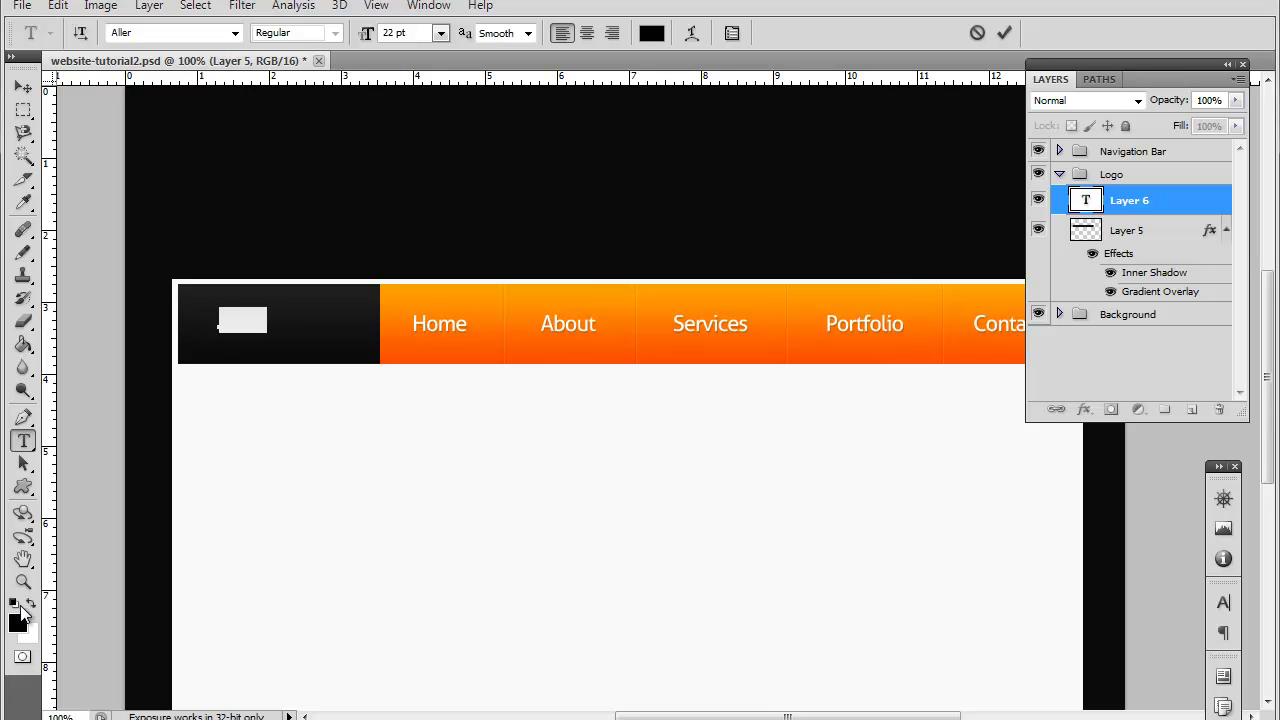
pyautogui.click(249, 316)
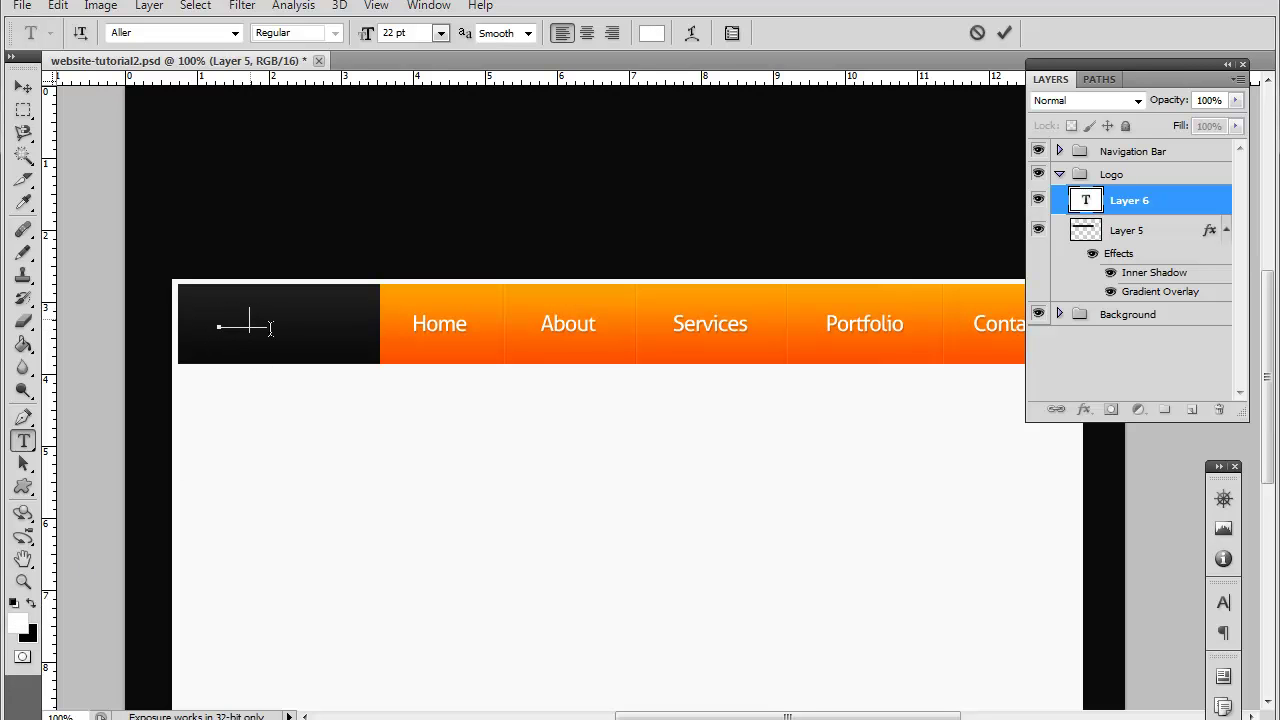
pyautogui.write('Atext')
pyautogui.moveTo(275, 350); pyautogui.dragTo(296, 358)
# - Set the logo text to 60 pt, make it all capitals, and move it toward the box's left edge
pyautogui.press('ctrl')
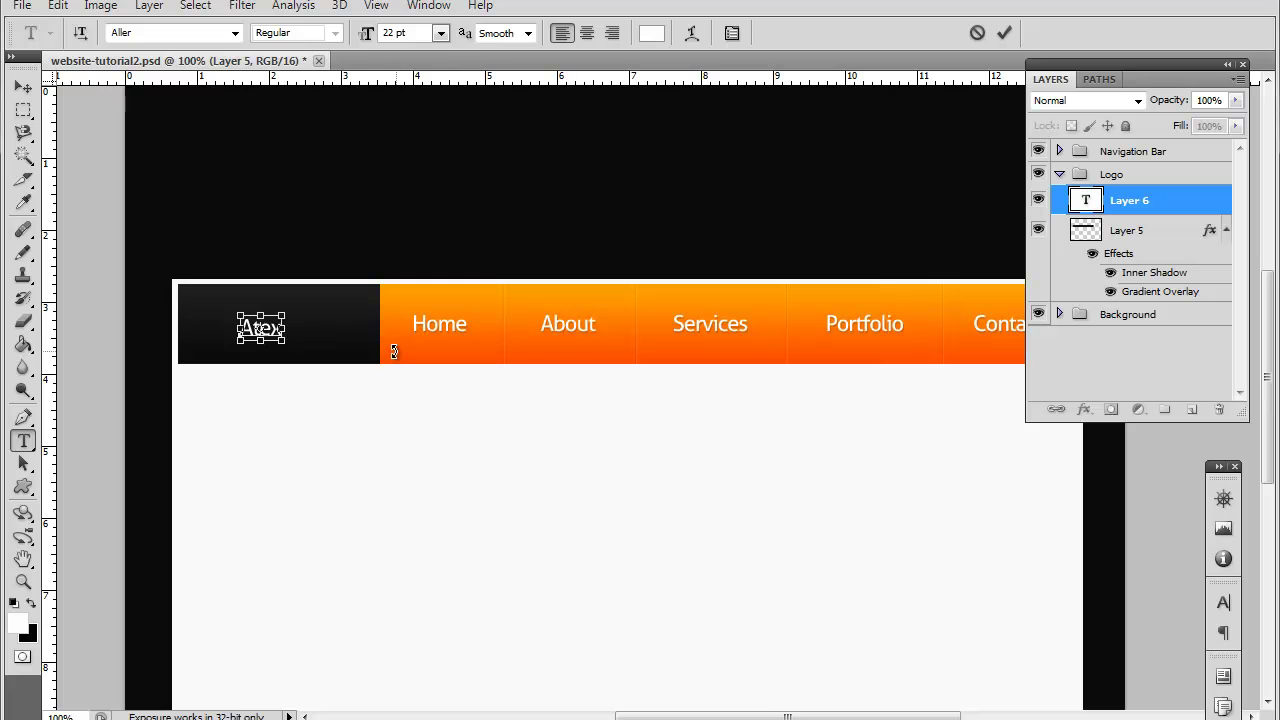
pyautogui.hotkey('ctrl', 'a')
pyautogui.click(440, 33)
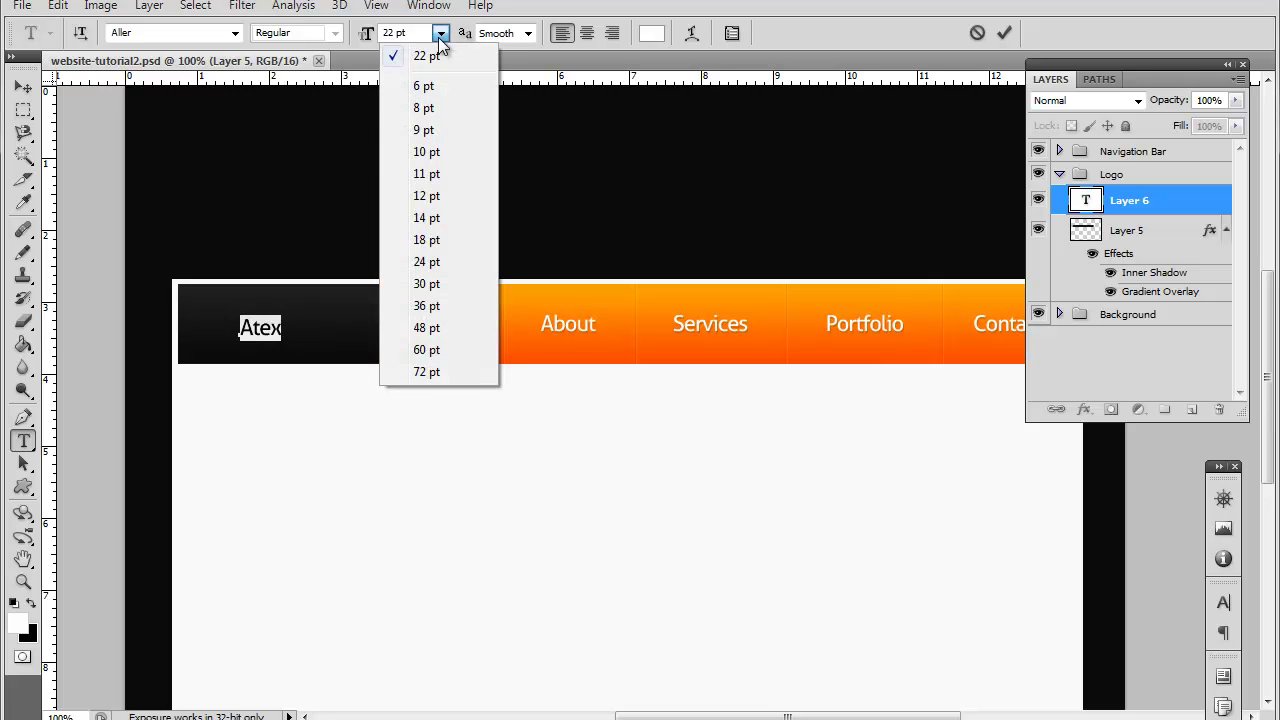
pyautogui.click(468, 358)
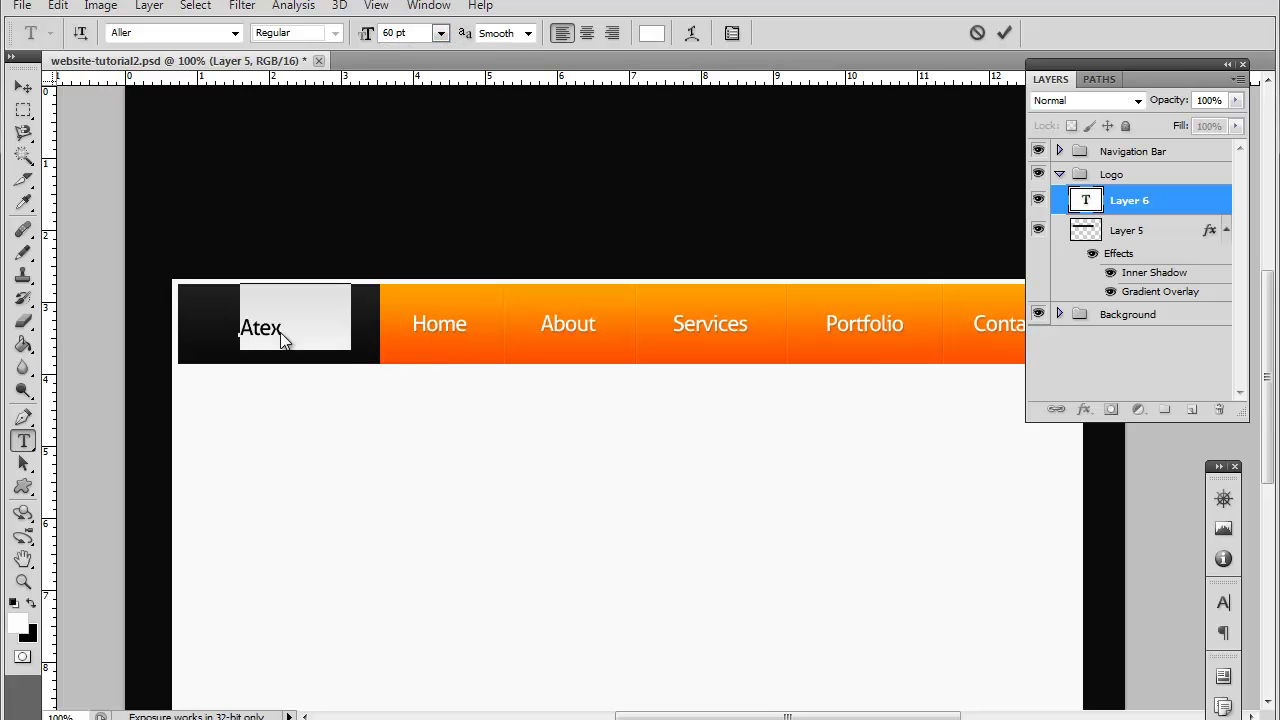
pyautogui.click(396, 333)
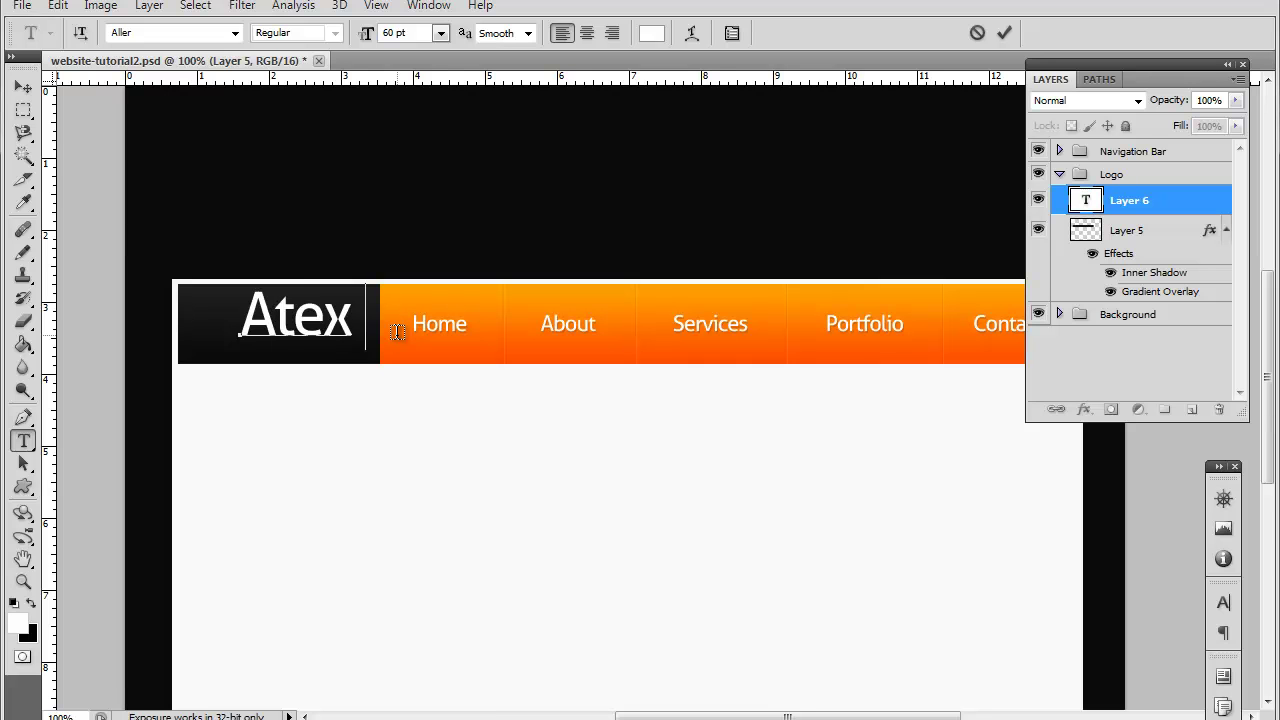
pyautogui.hotkey('ctrl', 'shift', 'k')
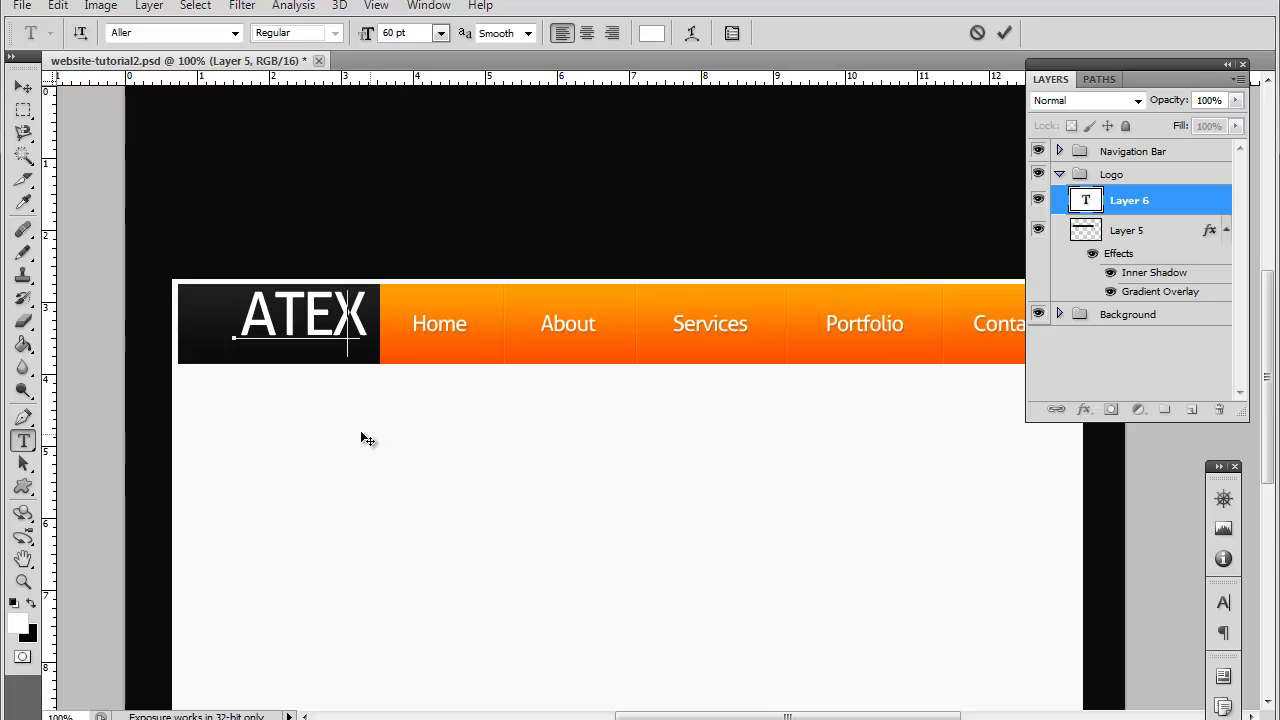
pyautogui.moveTo(357, 431); pyautogui.dragTo(322, 462)
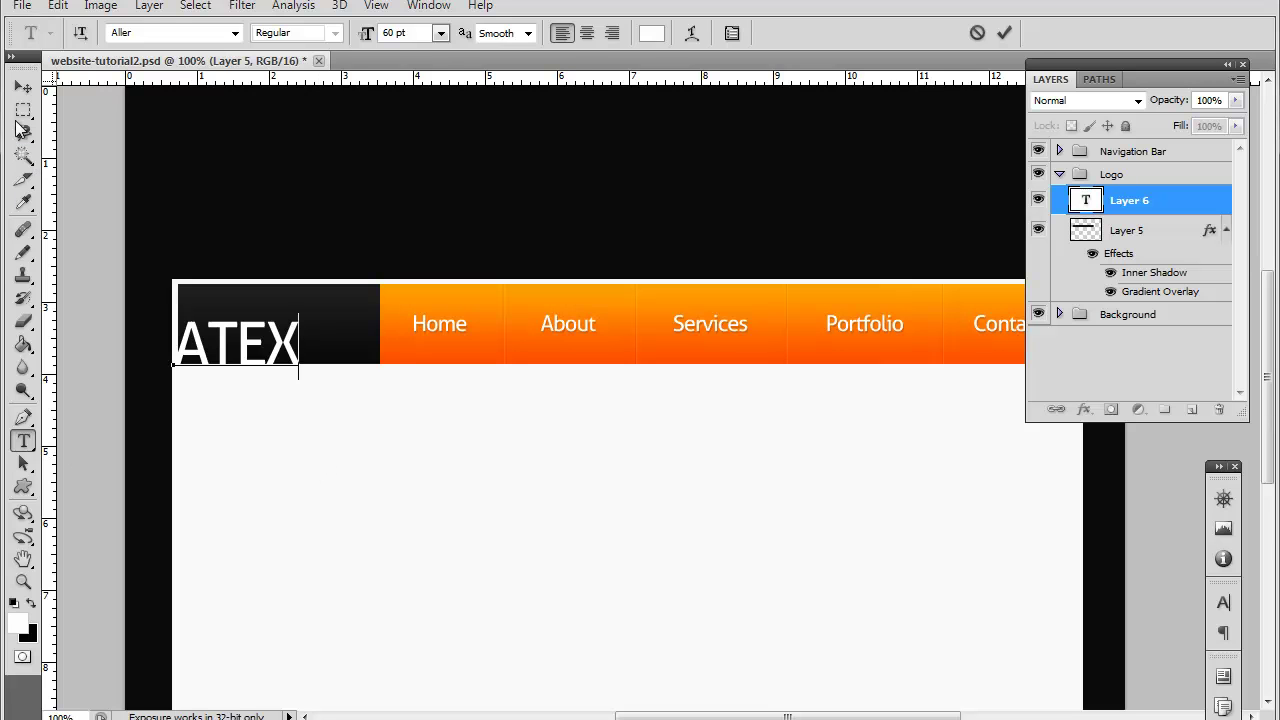
pyautogui.click(22, 90)
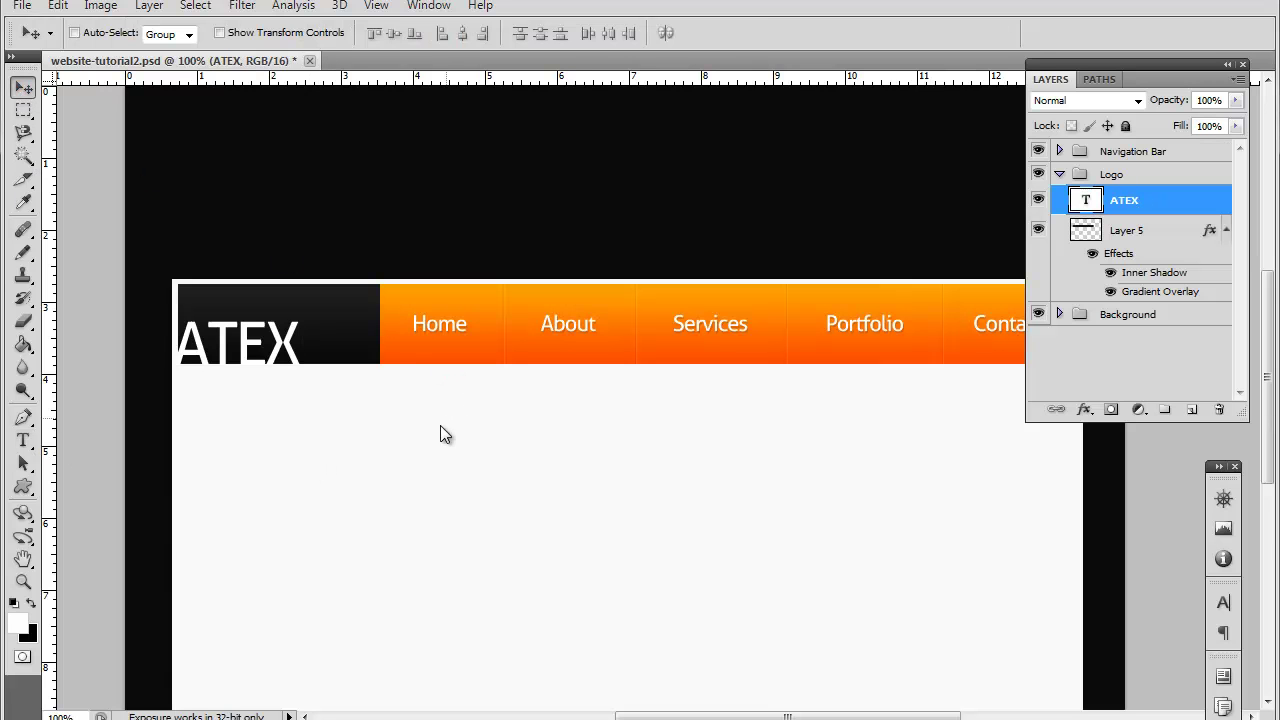
pyautogui.press('Right')
pyautogui.press('Right')
pyautogui.press('Right')
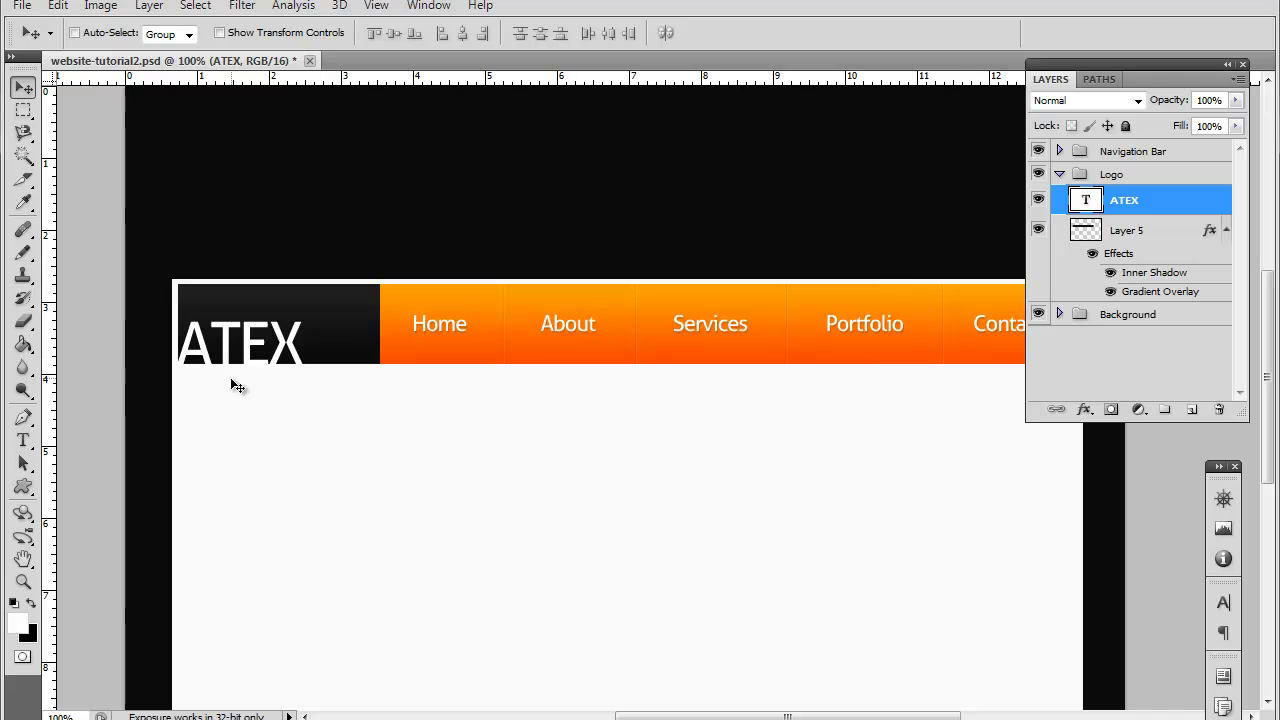
pyautogui.moveTo(226, 360); pyautogui.dragTo(243, 363)
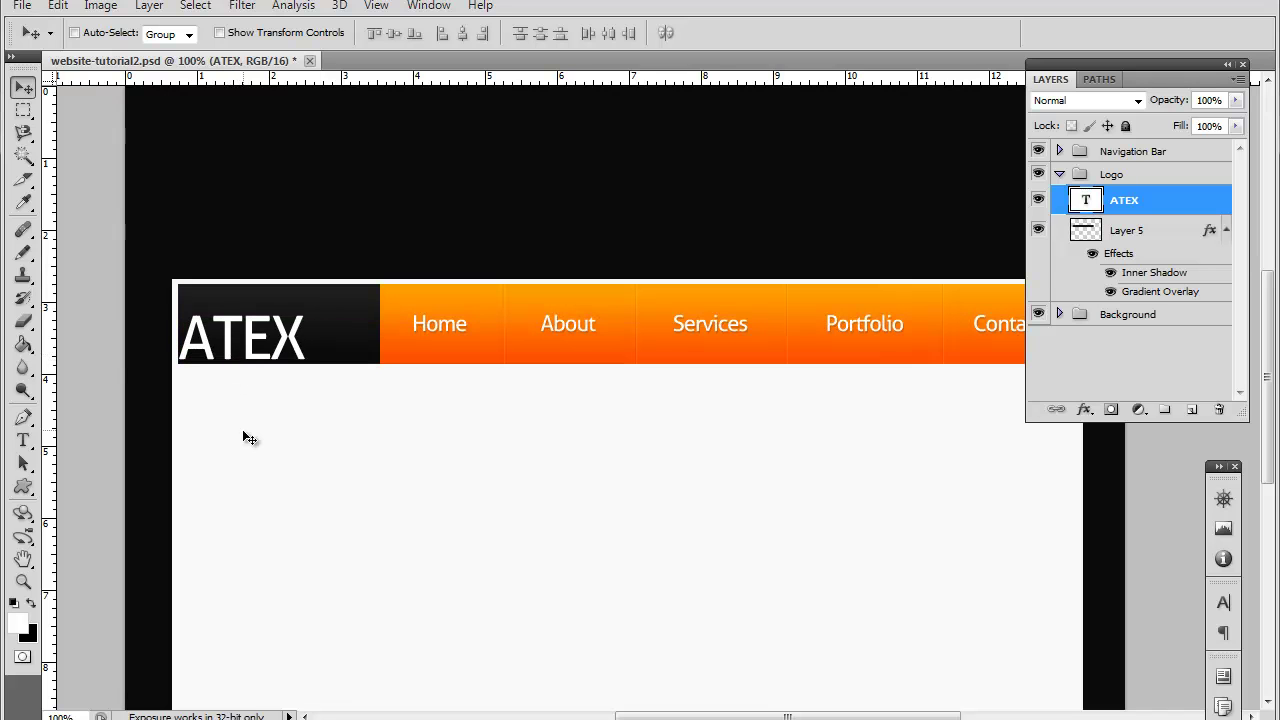
pyautogui.press('Down')
pyautogui.press('Down')
pyautogui.press('Down')
pyautogui.press('Down')
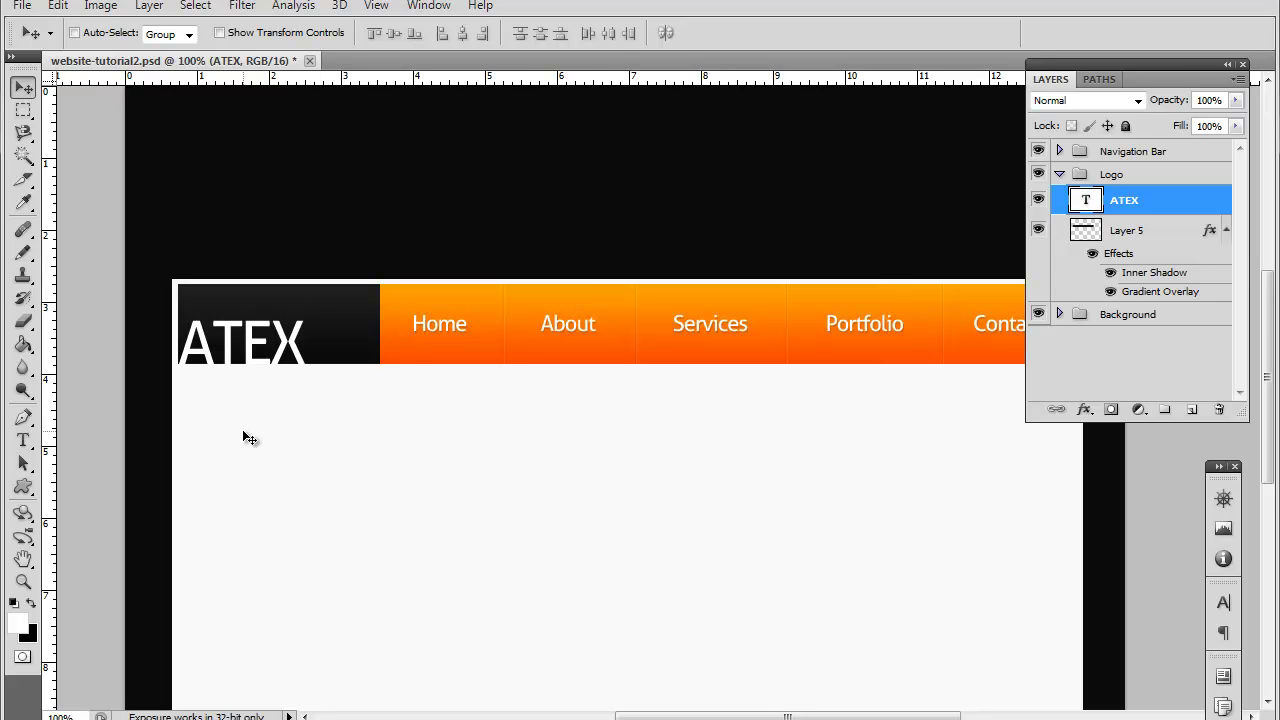
pyautogui.press('Down')
pyautogui.press('Down')
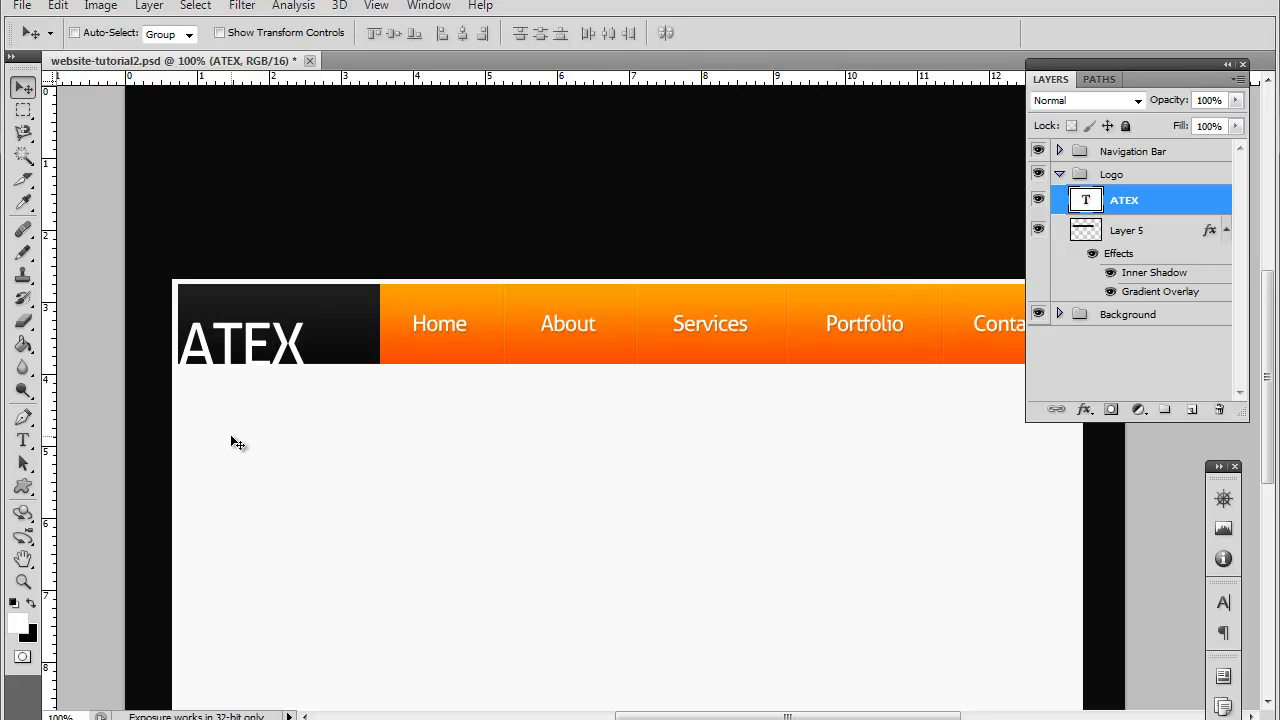
pyautogui.scroll(-3, 314, 416)
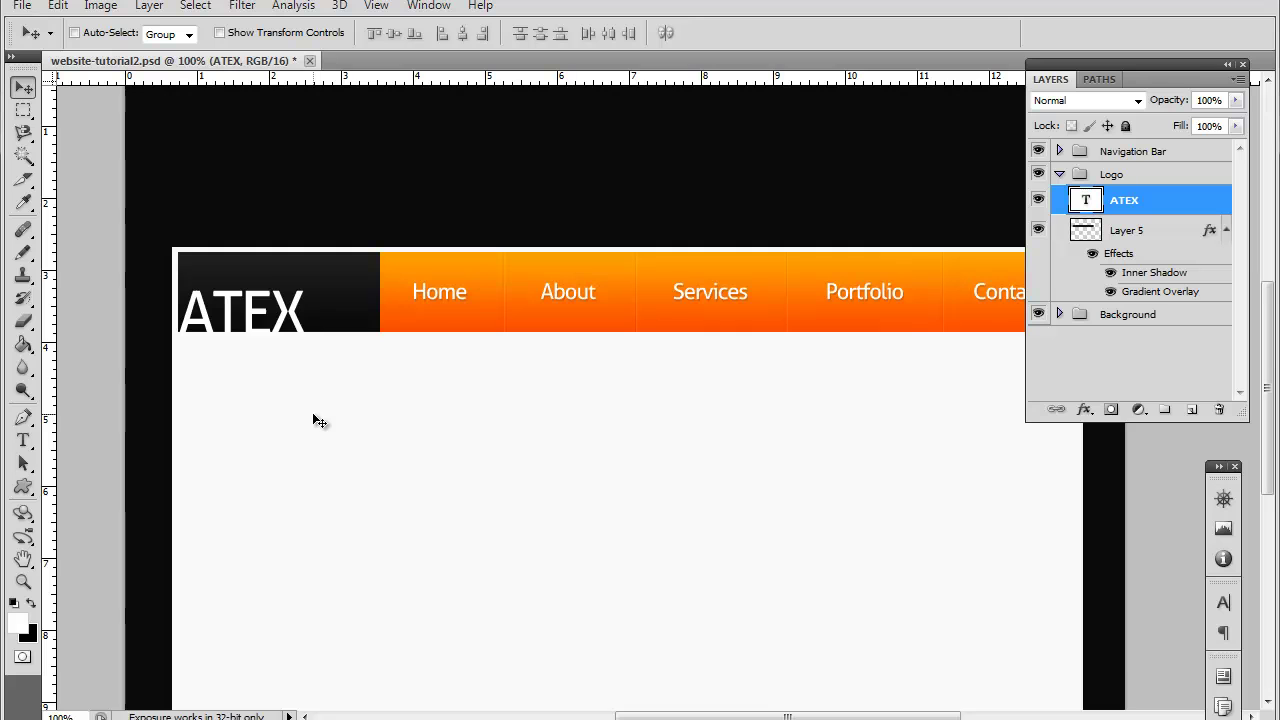
pyautogui.scroll(-1, 563, 331)
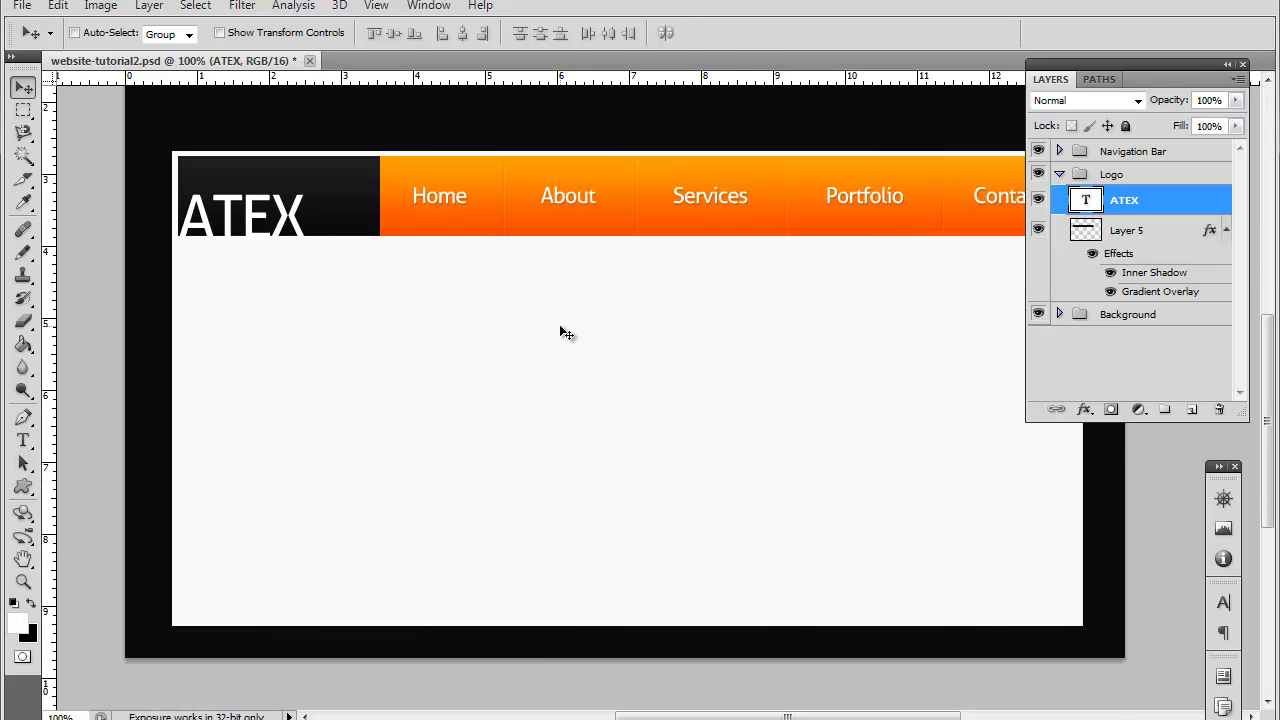
pyautogui.scroll(1, 540, 329)
pyautogui.scroll(2, 525, 321)
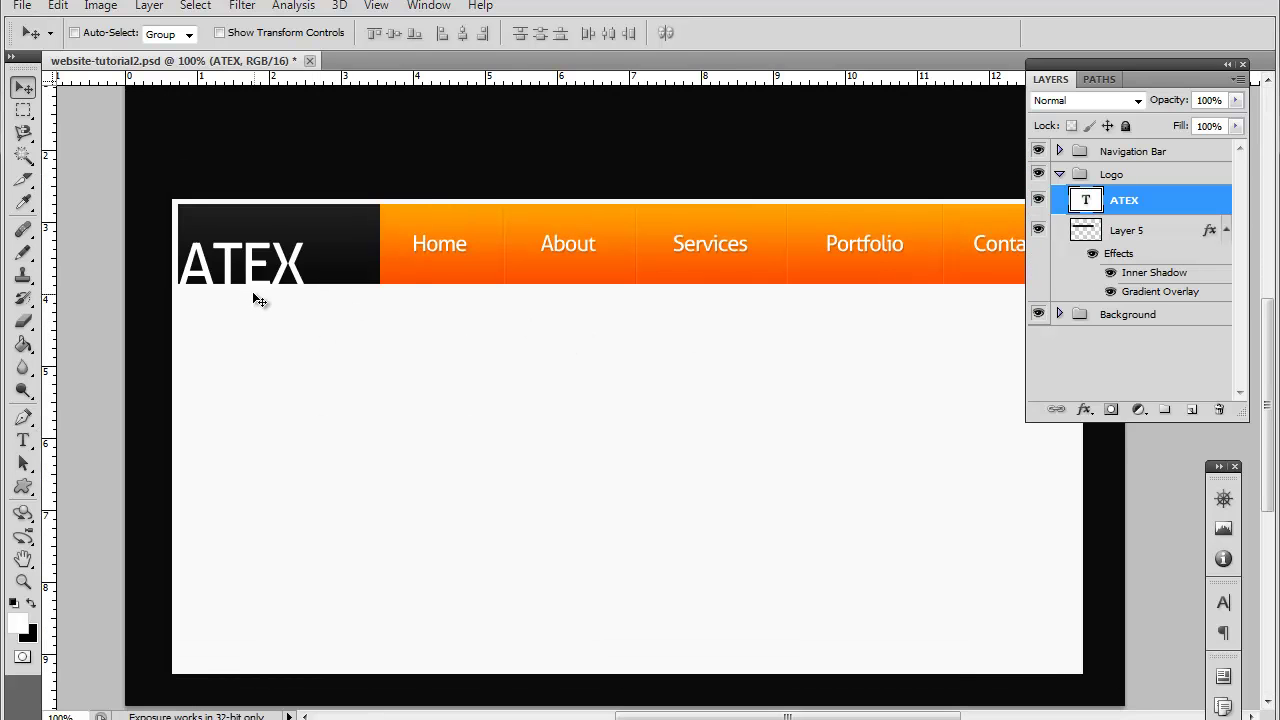
pyautogui.scroll(-4, 480, 476)
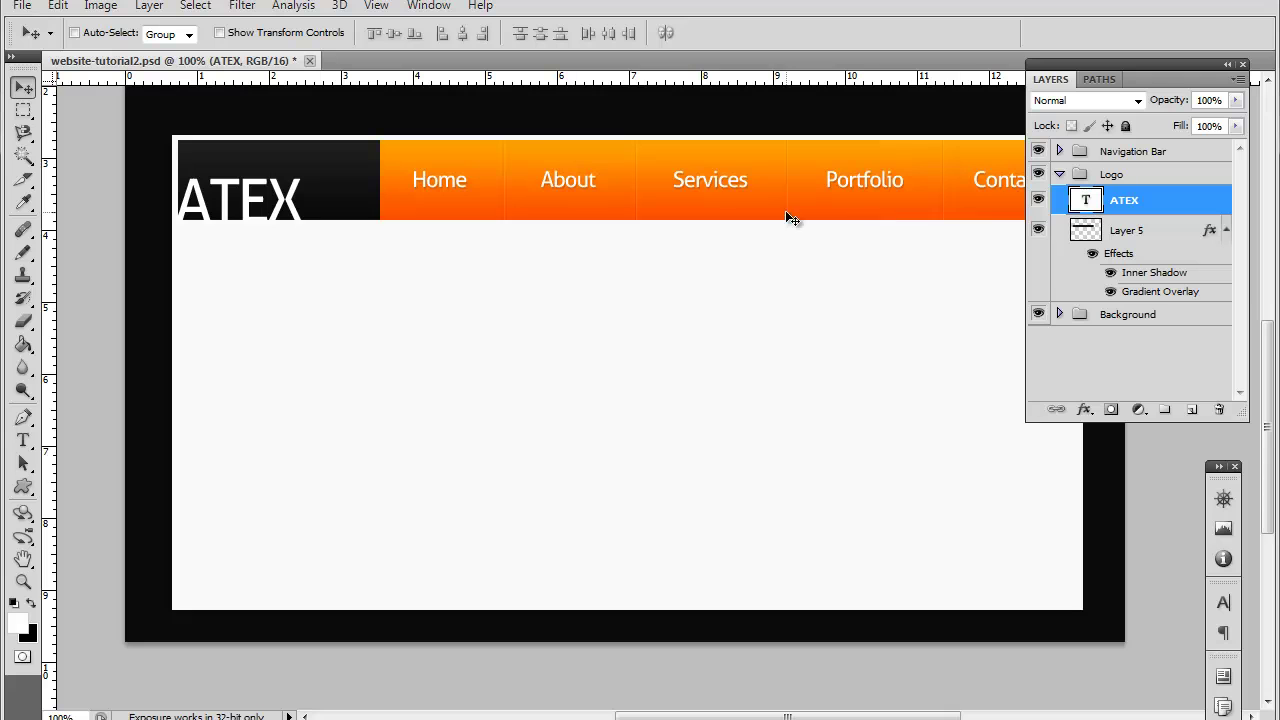
pyautogui.scroll(2, 855, 276)
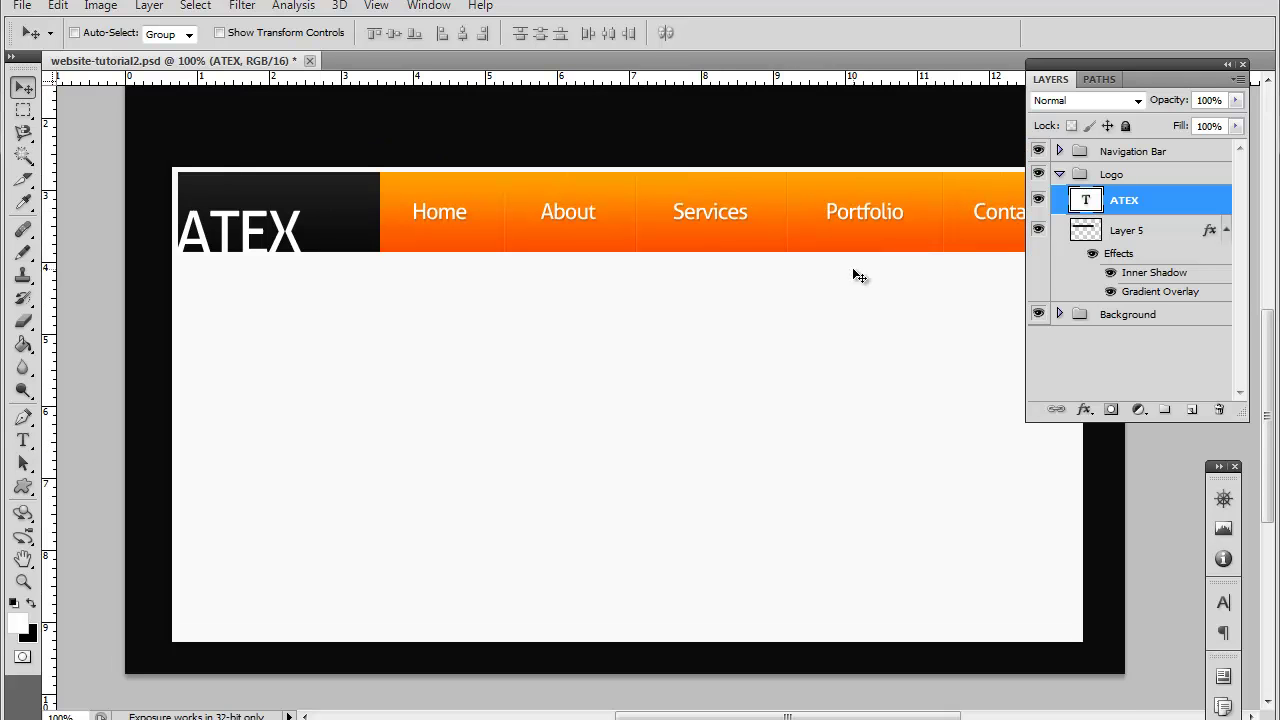
pyautogui.scroll(2, 855, 276)
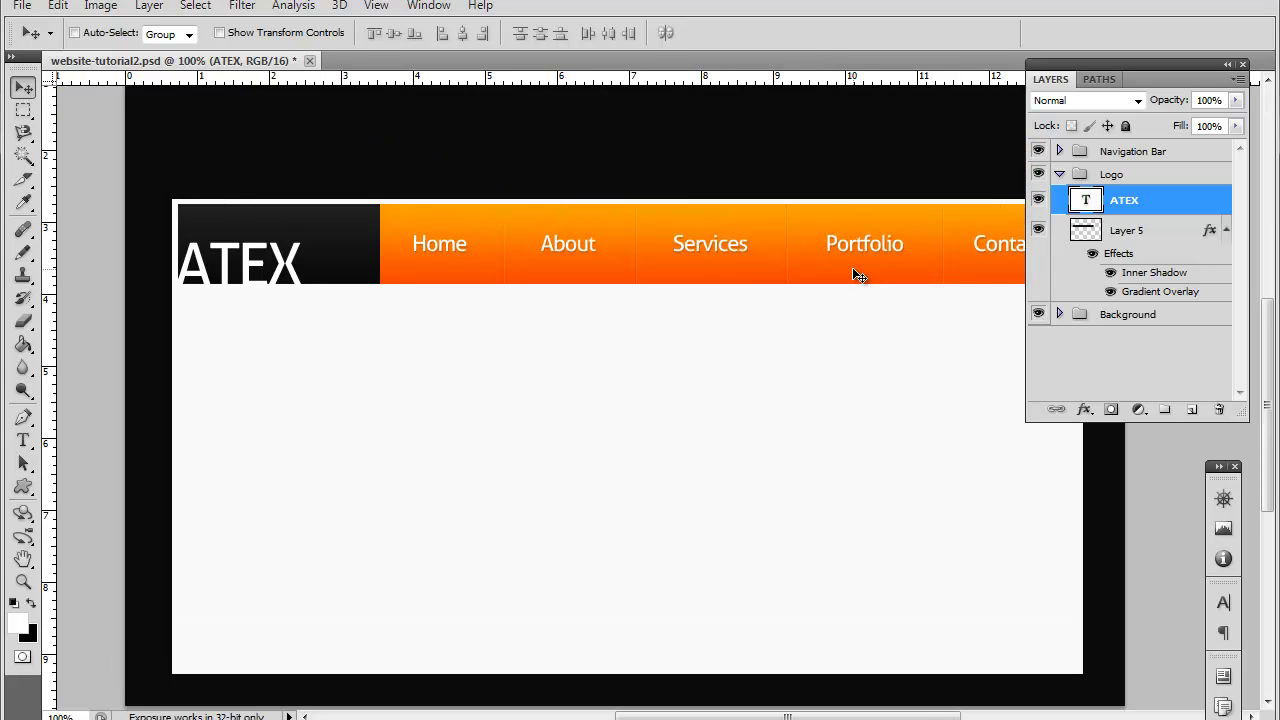
pyautogui.scroll(3, 855, 276)
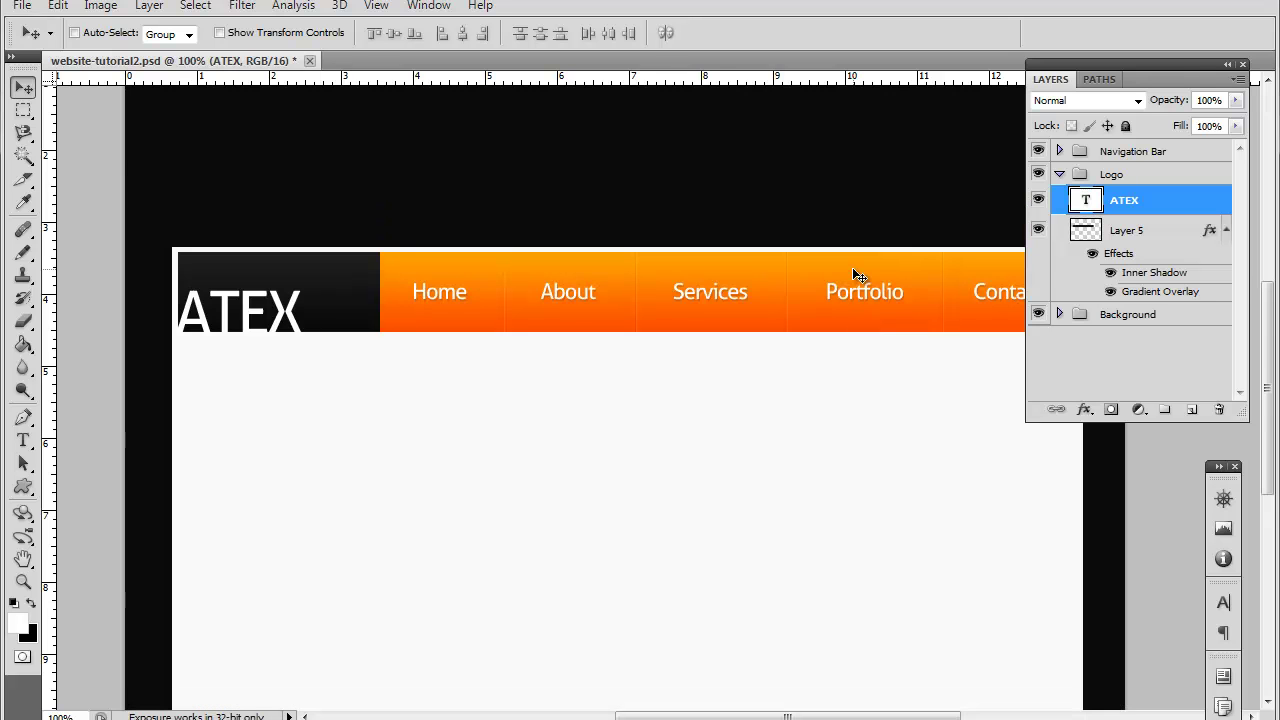
pyautogui.scroll(7, 855, 276)
pyautogui.scroll(-5, 855, 276)
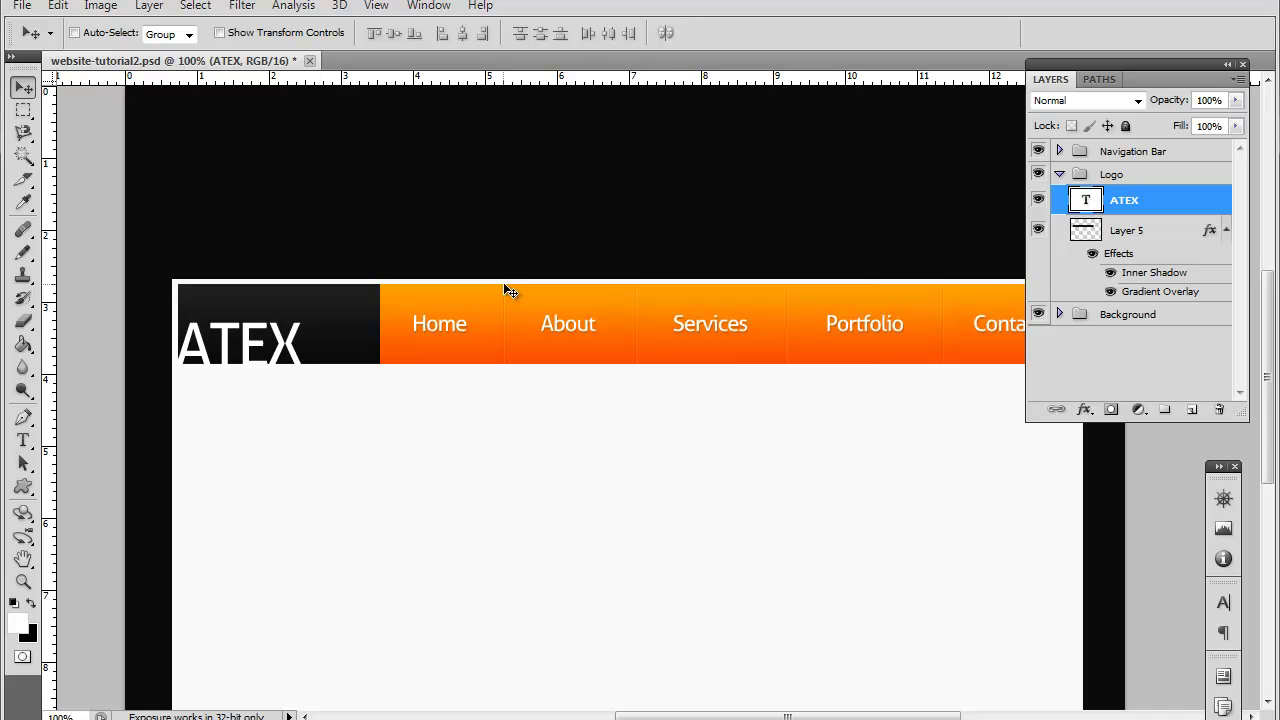
pyautogui.scroll(5, 510, 284)
pyautogui.scroll(-5, 511, 284)
pyautogui.scroll(-4, 516, 290)
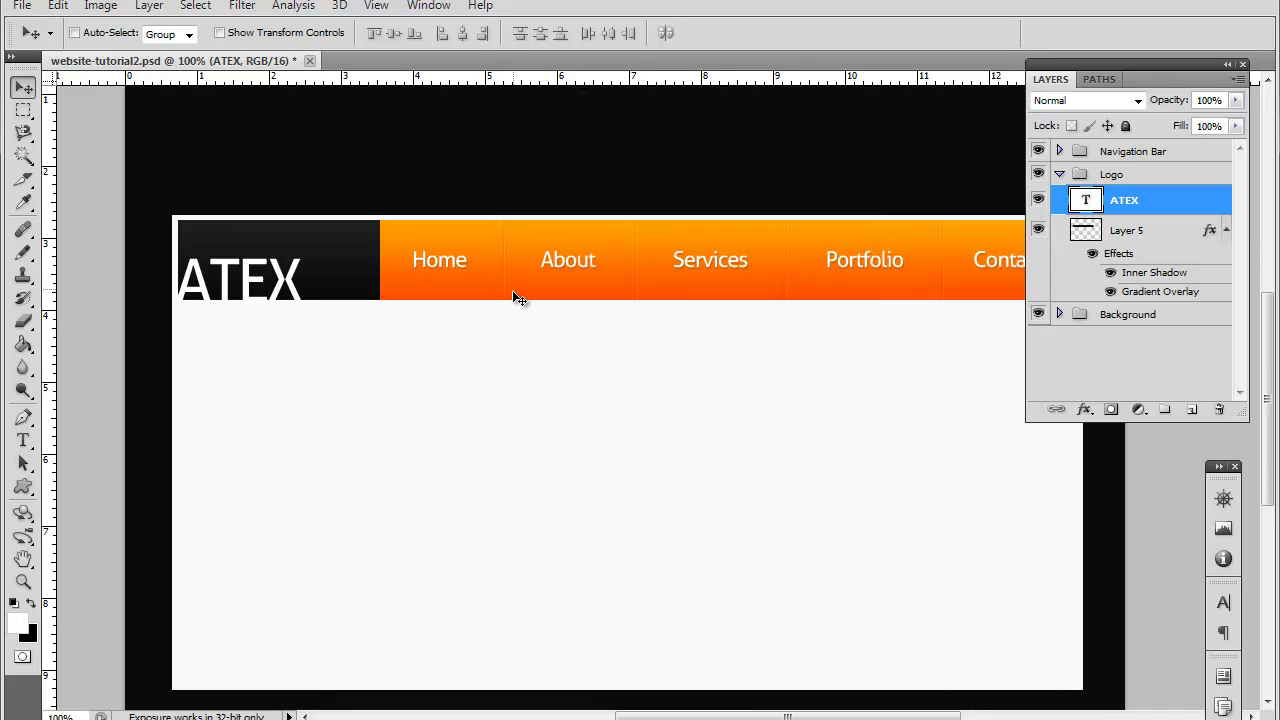
pyautogui.scroll(-3, 695, 418)
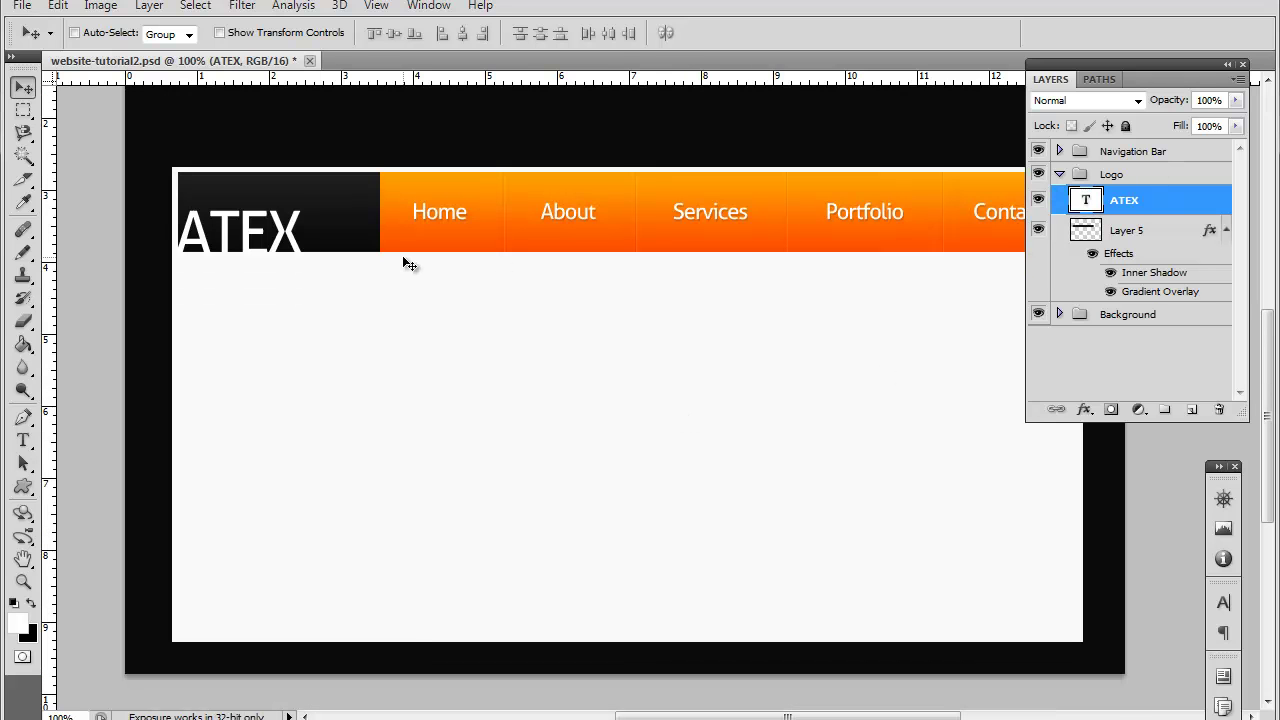
# - Create a new layer group above Navigation Bar and name it Content
pyautogui.click(1059, 174)
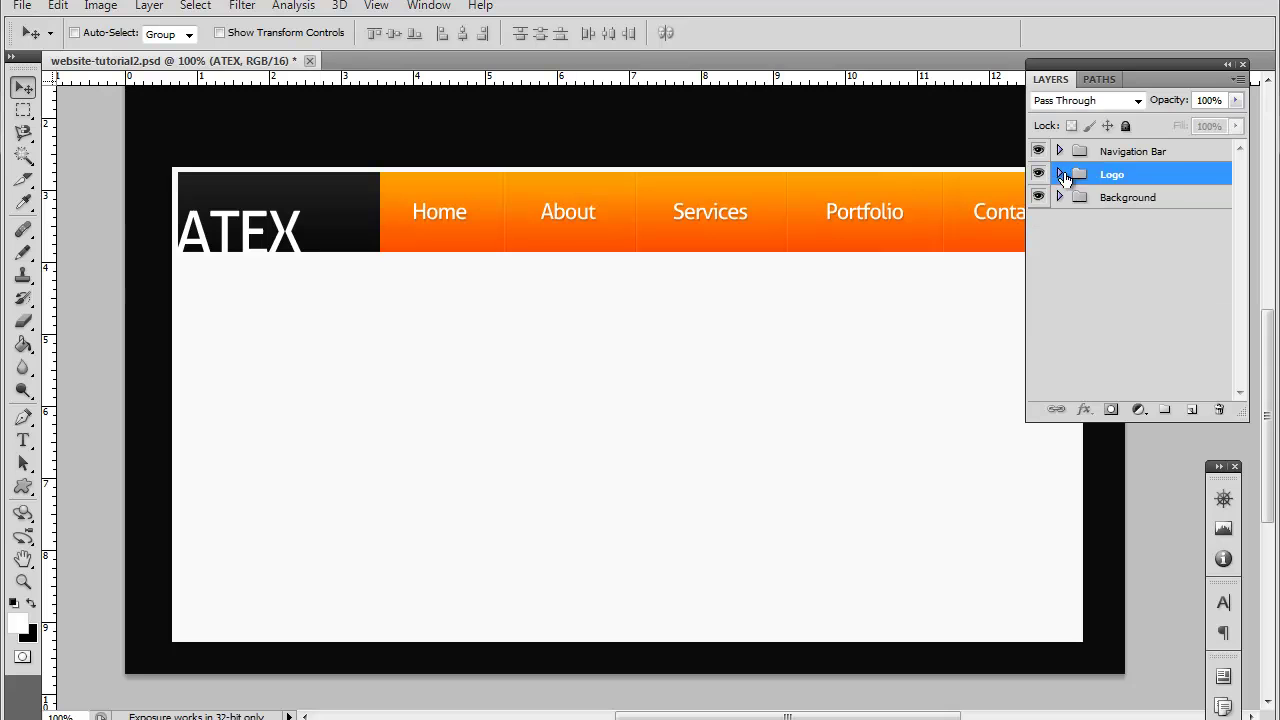
pyautogui.click(1125, 153)
pyautogui.click(1168, 410)
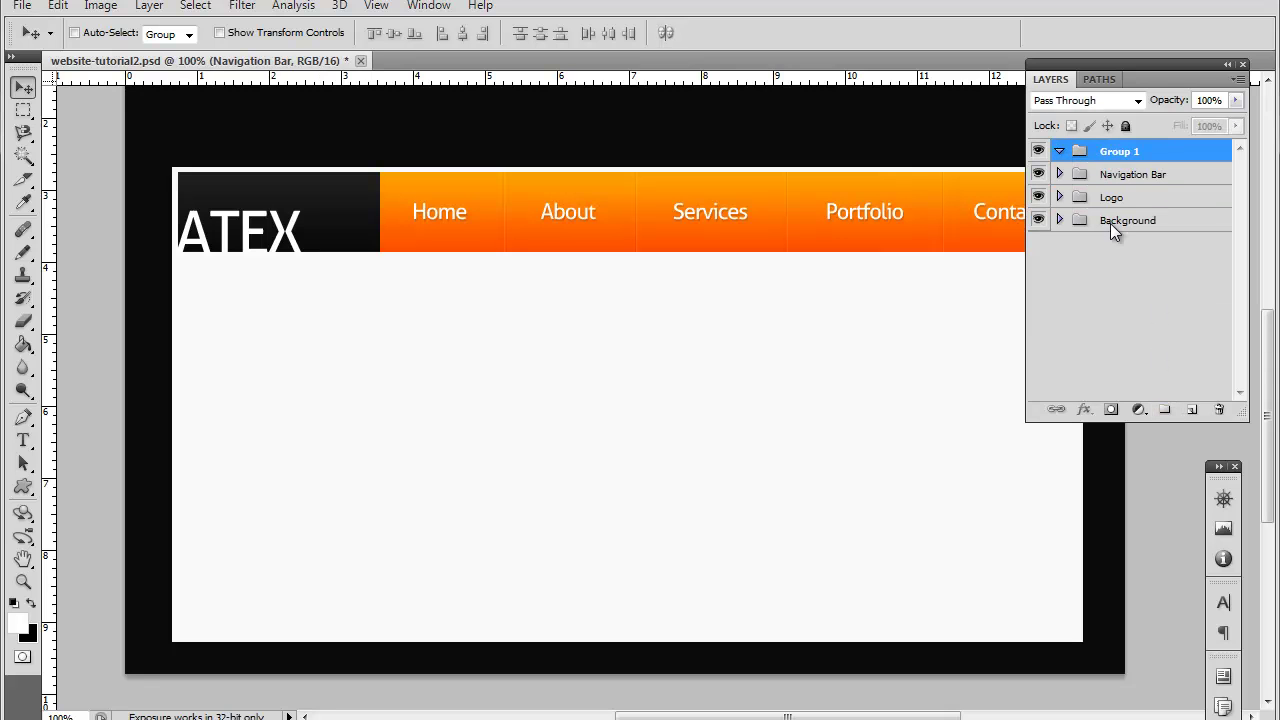
pyautogui.doubleClick(1122, 152)
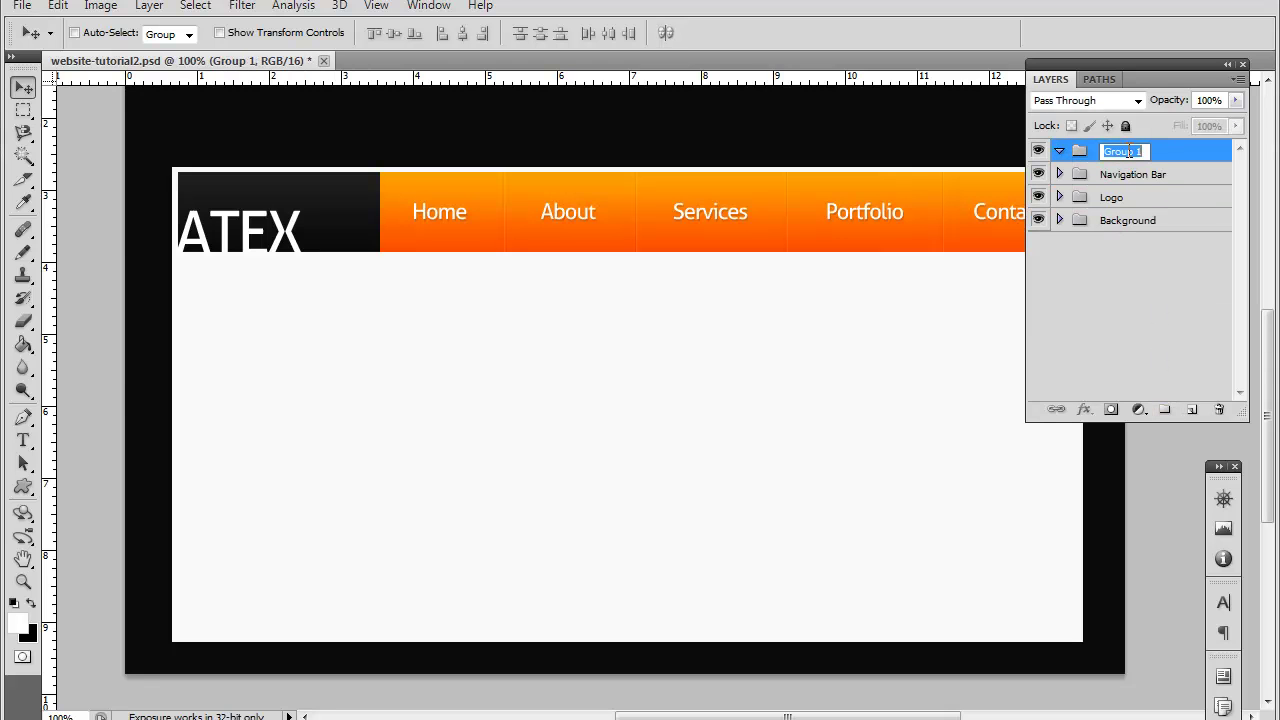
pyautogui.write('Content')
pyautogui.press('Return')
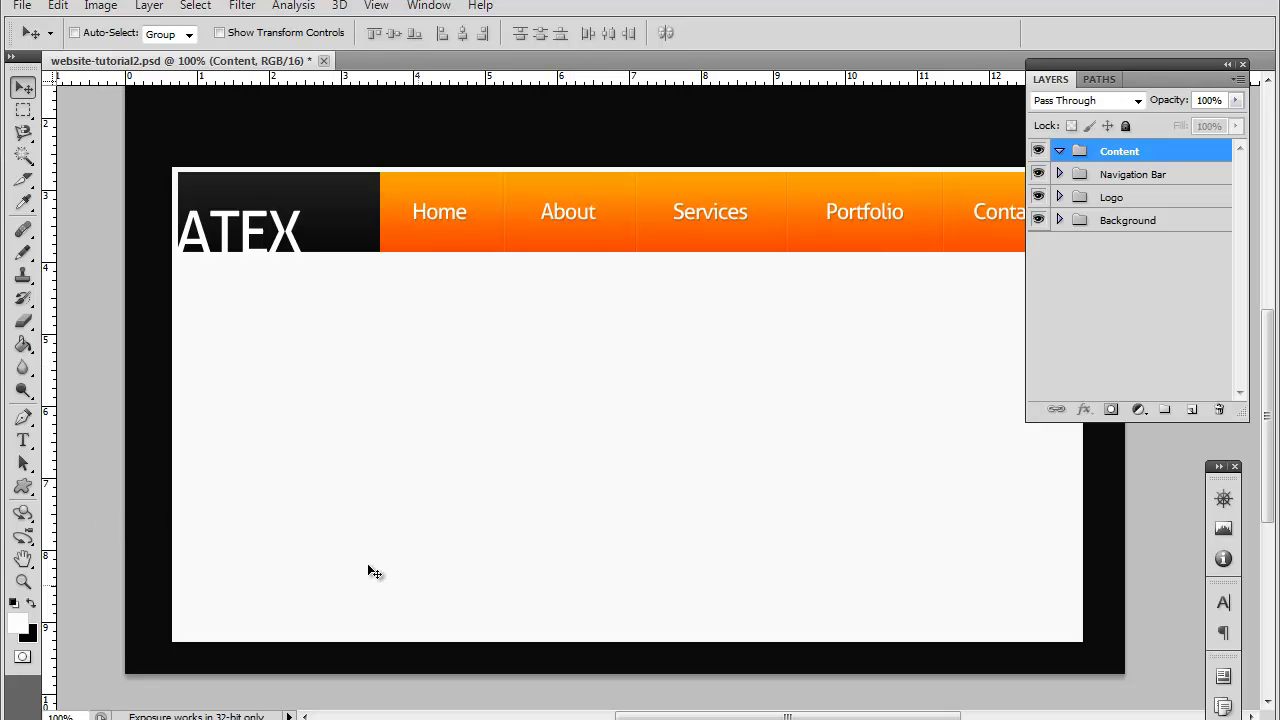
# - Check the Navigation Bar group's layers, then expand the Logo group
pyautogui.click(1060, 174)
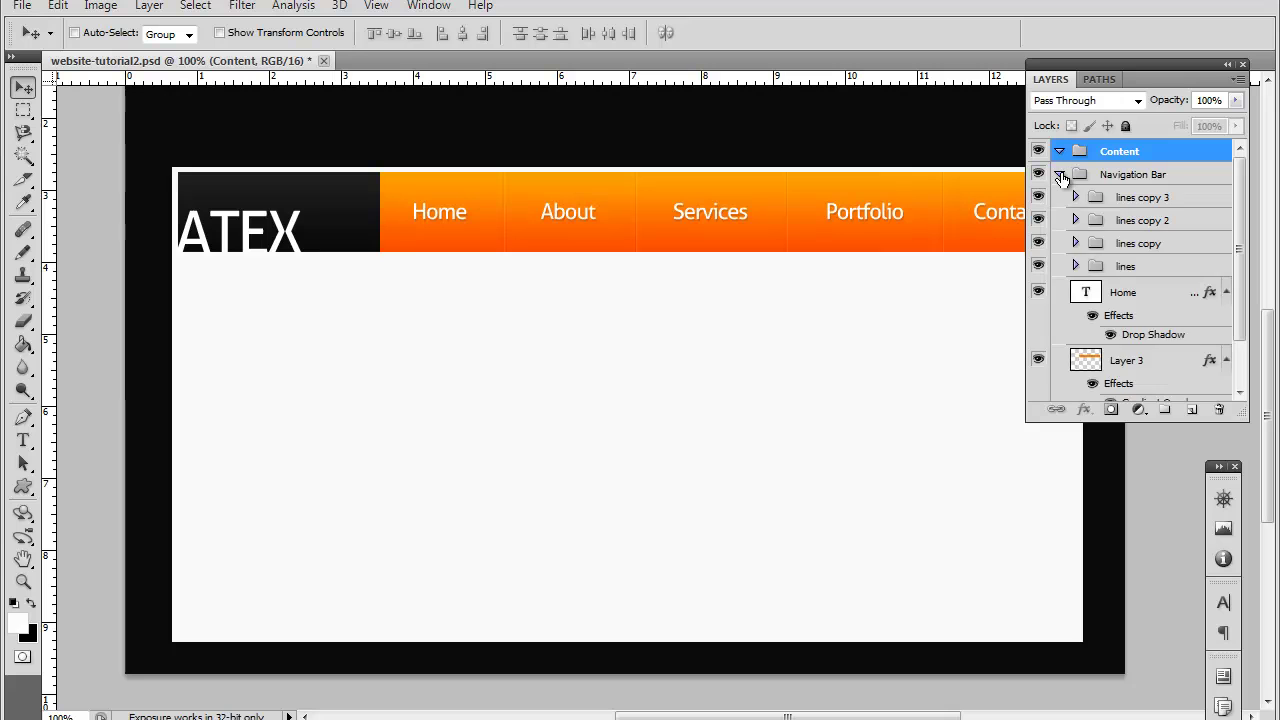
pyautogui.click(1060, 174)
pyautogui.click(1059, 197)
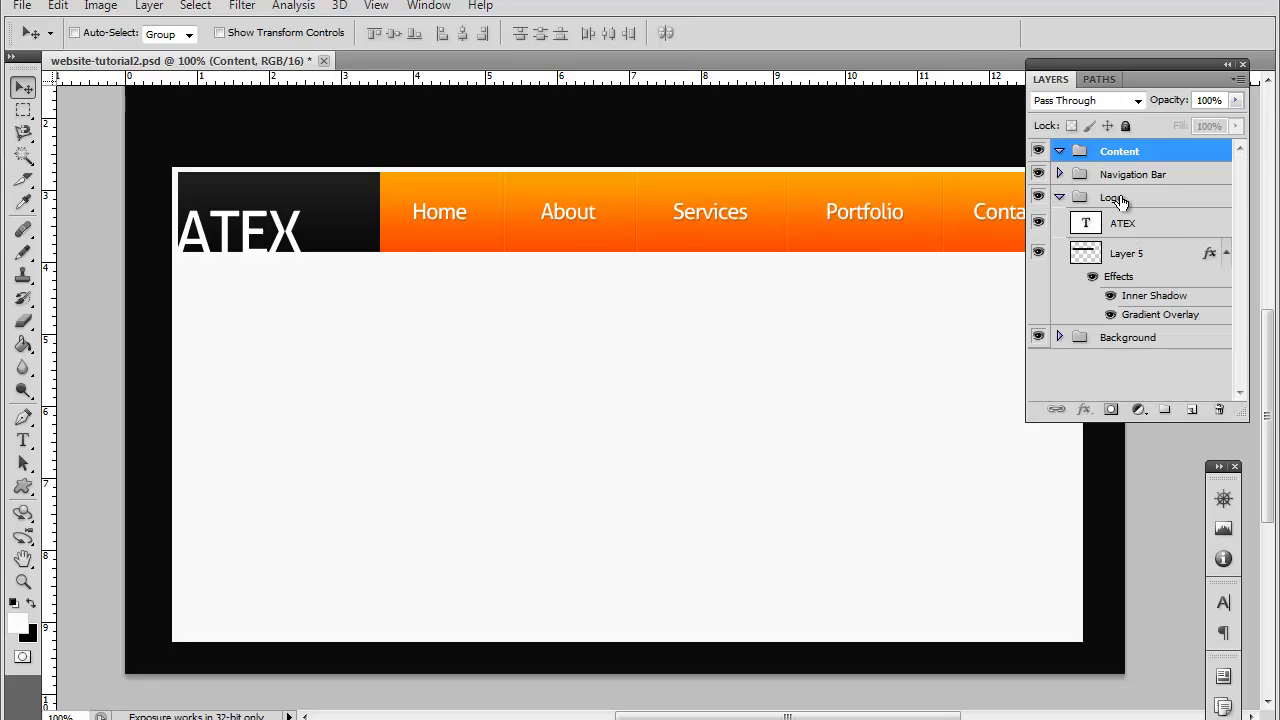
# - Duplicate Layer 5 and move the copy down to the bottom of the page
pyautogui.click(1137, 258)
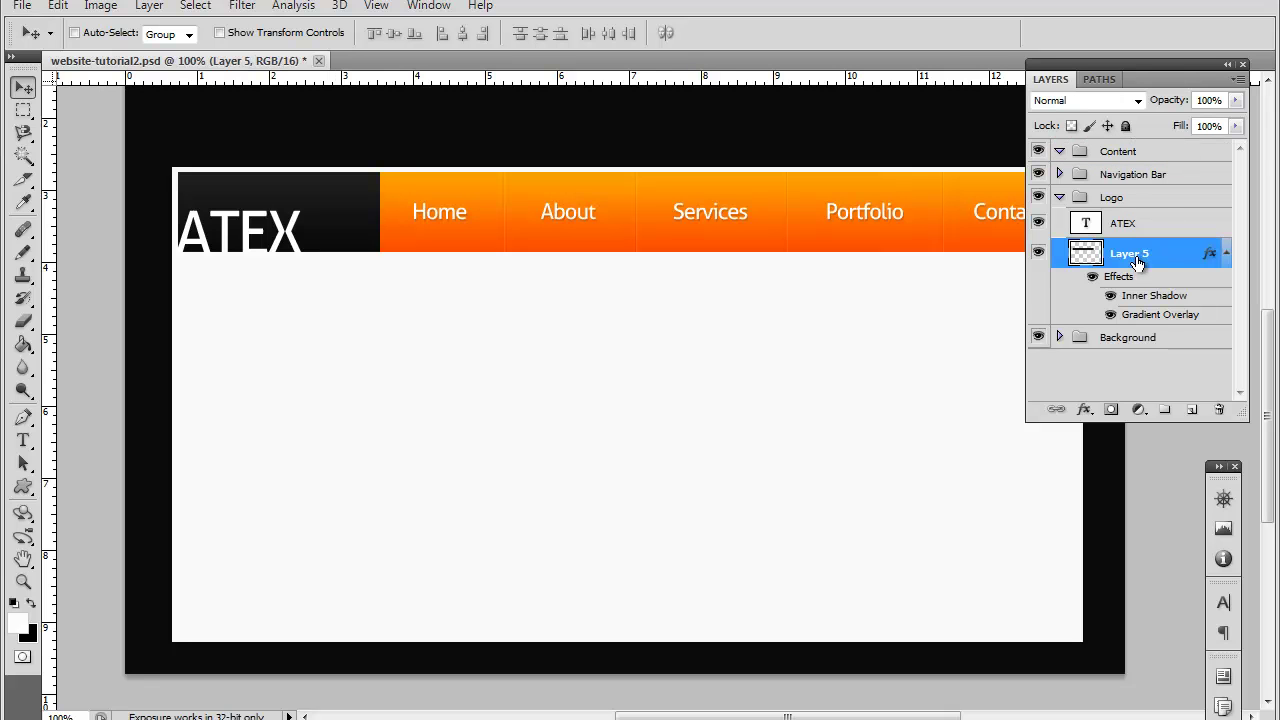
pyautogui.hotkey('ctrl', 'j')
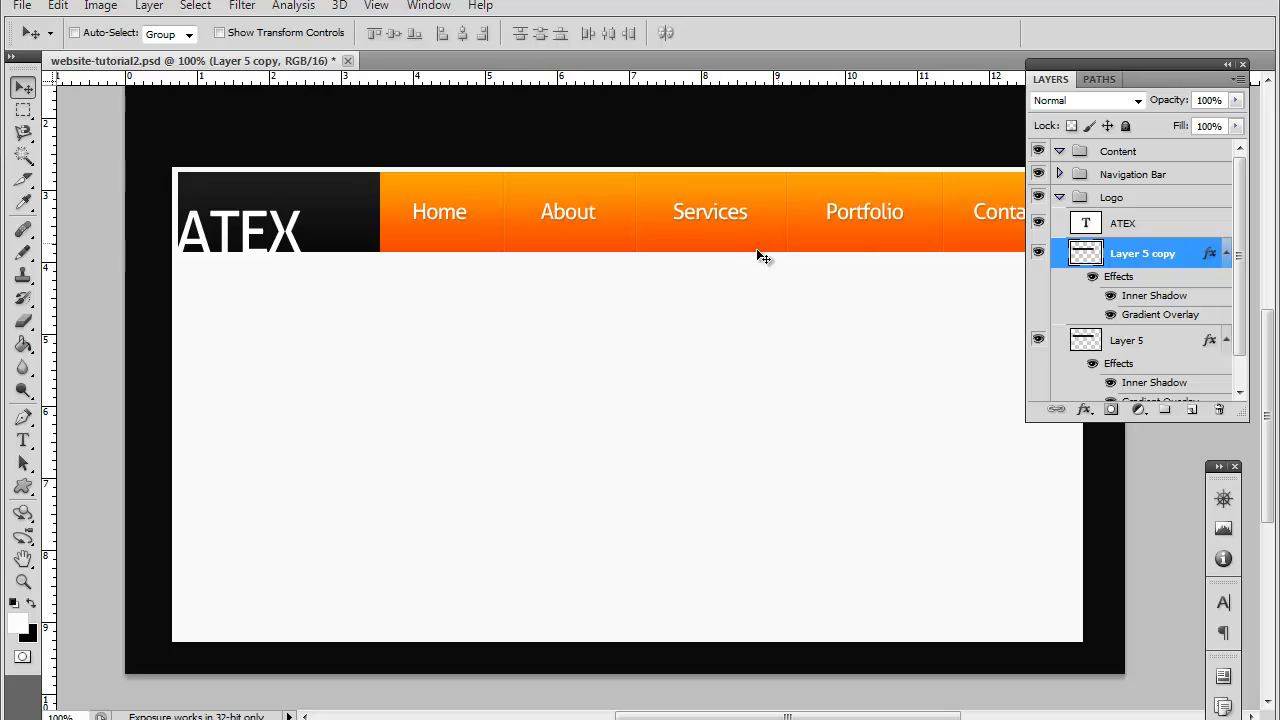
pyautogui.moveTo(757, 371); pyautogui.dragTo(753, 625)
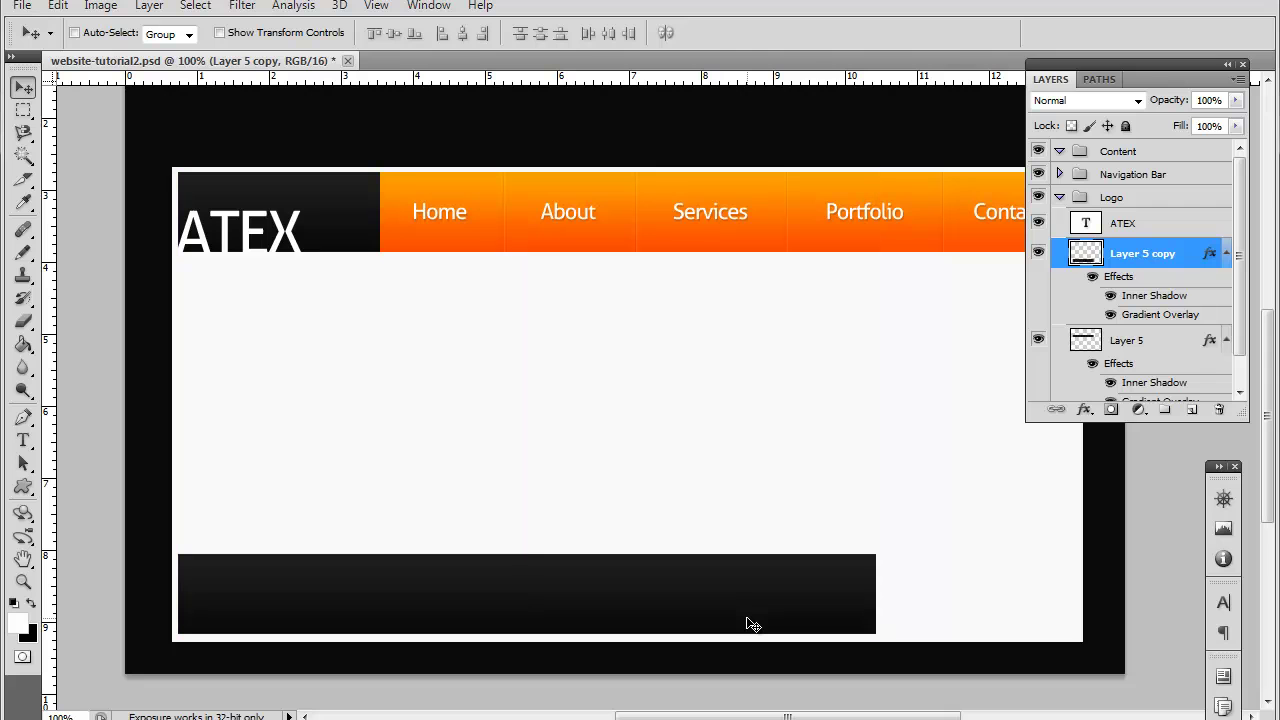
pyautogui.press('Down')
pyautogui.press('Down')
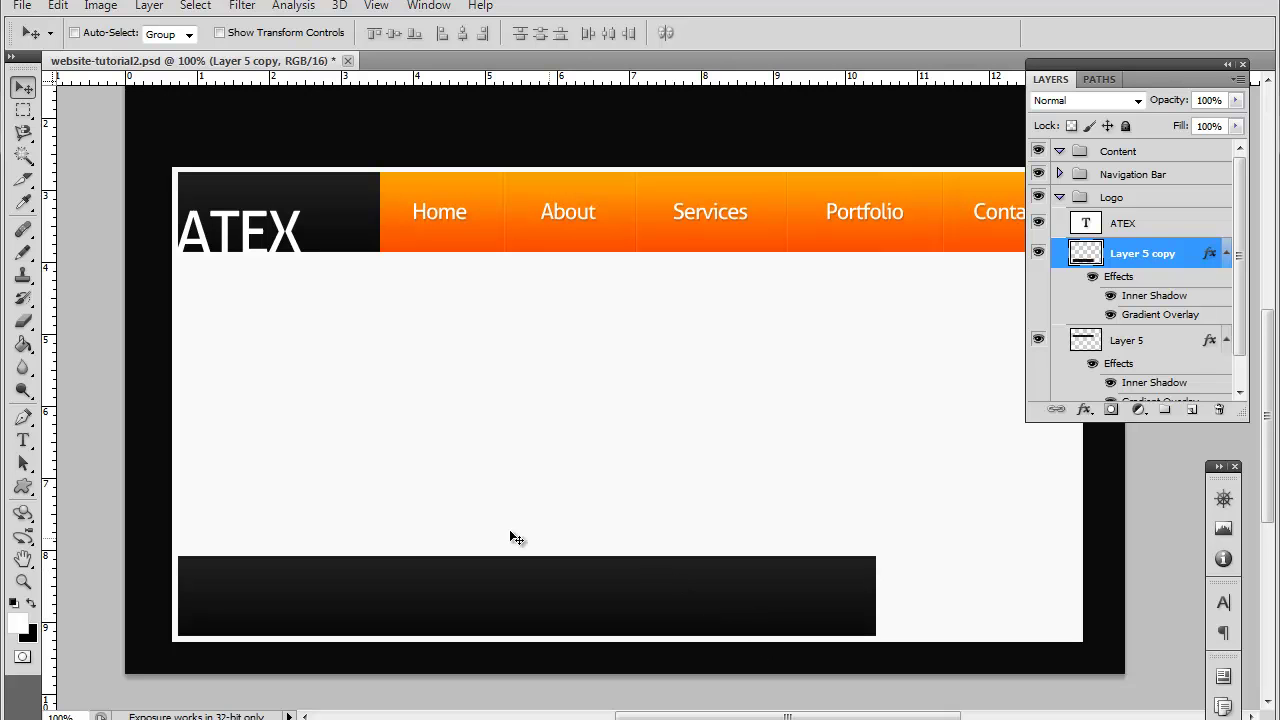
# - Delete the copy's top strip to thin the bar, then move it to the top of the stack
pyautogui.click(23, 110)
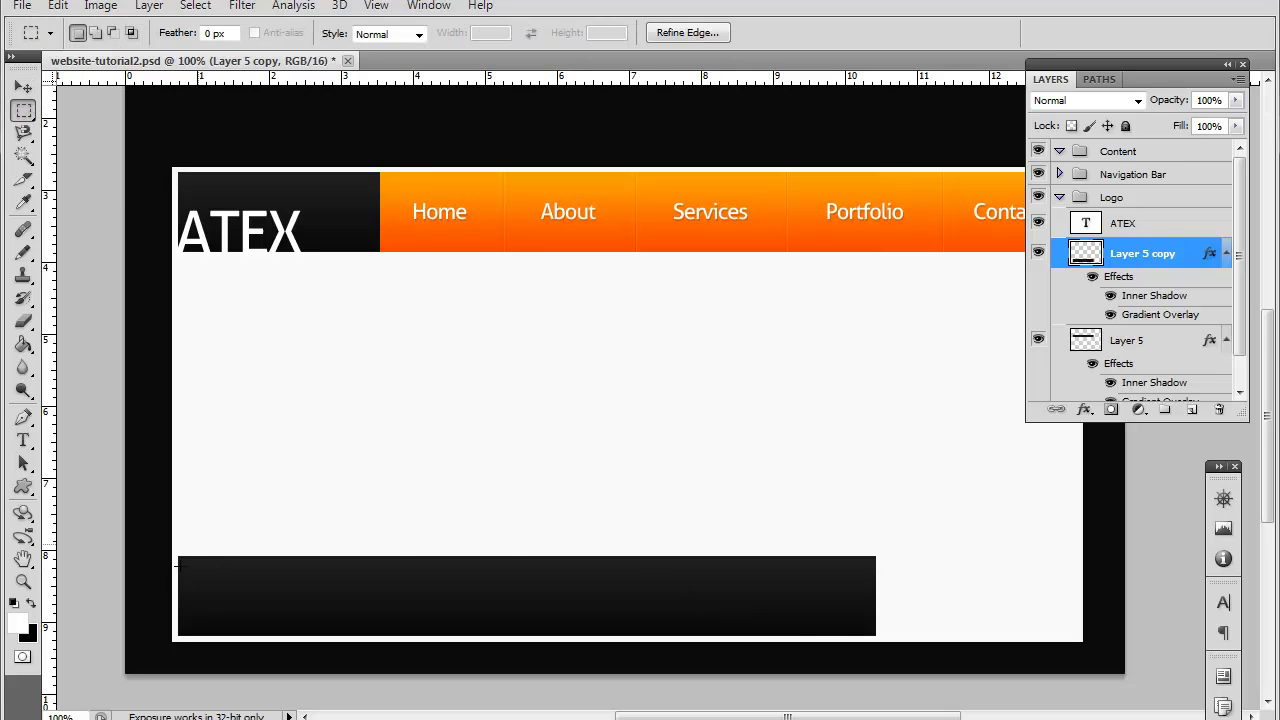
pyautogui.moveTo(161, 572); pyautogui.dragTo(953, 461)
pyautogui.press('Delete')
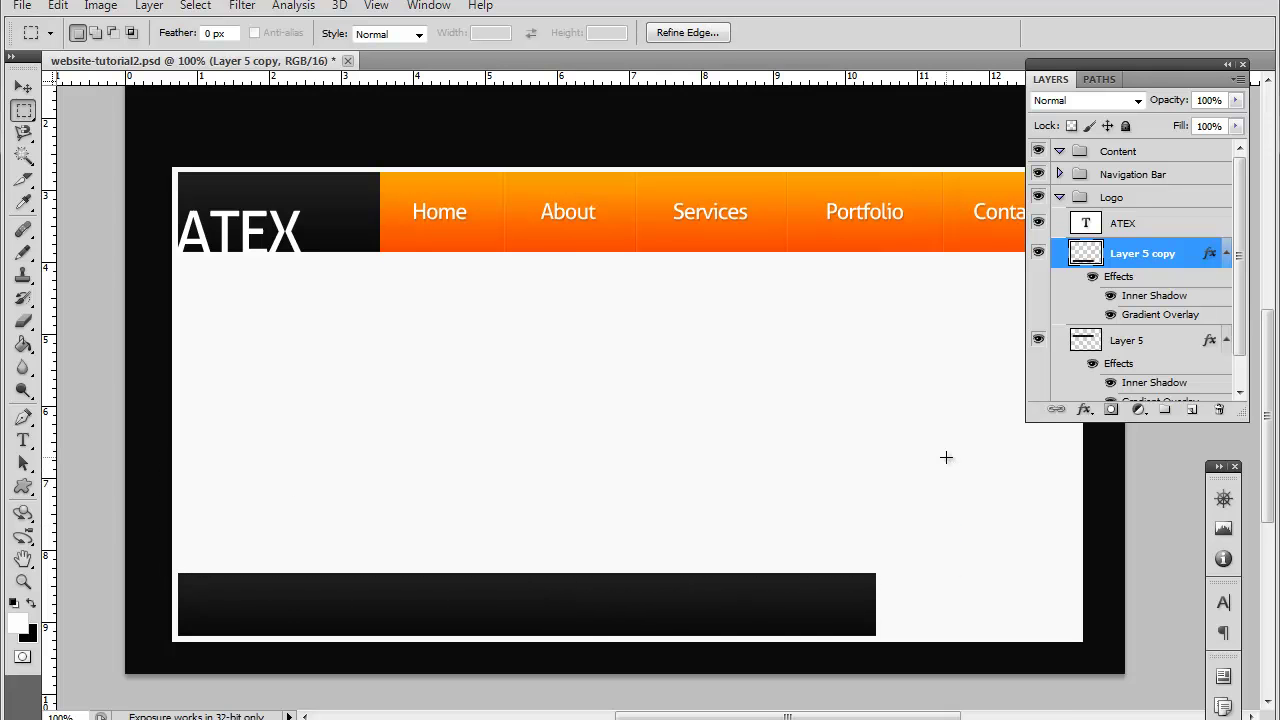
pyautogui.hotkey('ctrl', 'd')
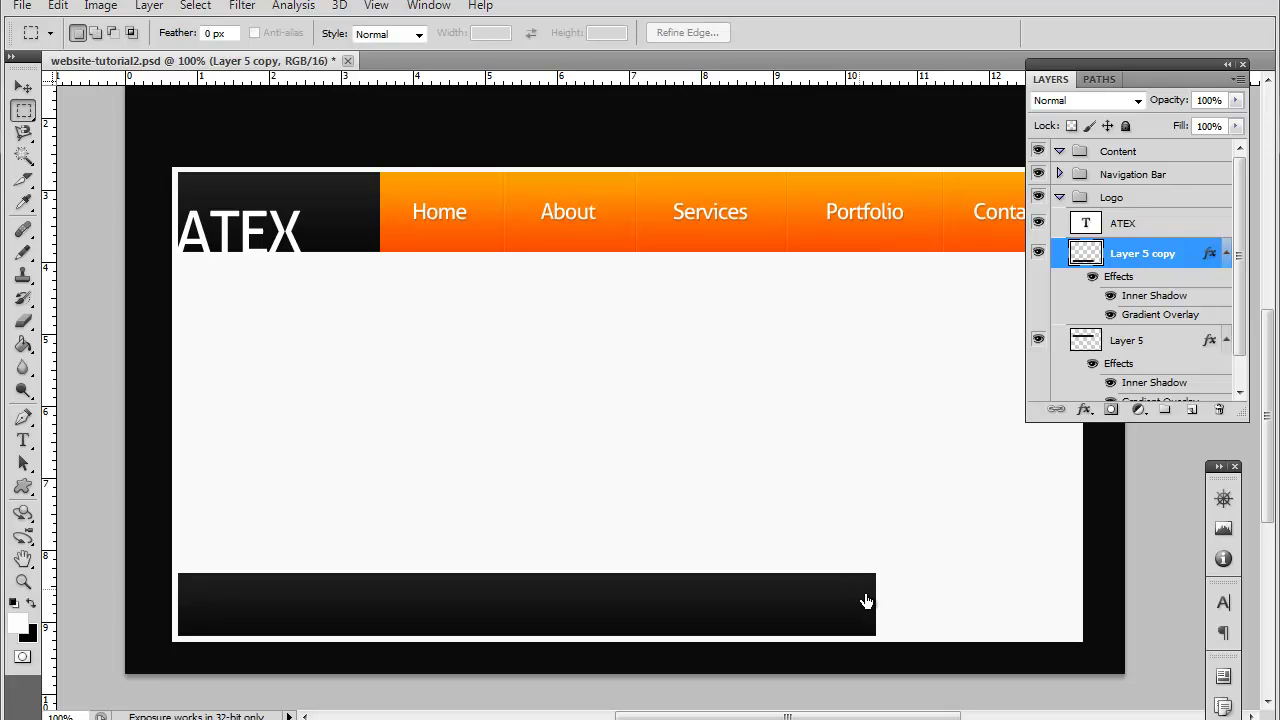
pyautogui.moveTo(1152, 256); pyautogui.dragTo(1145, 155)
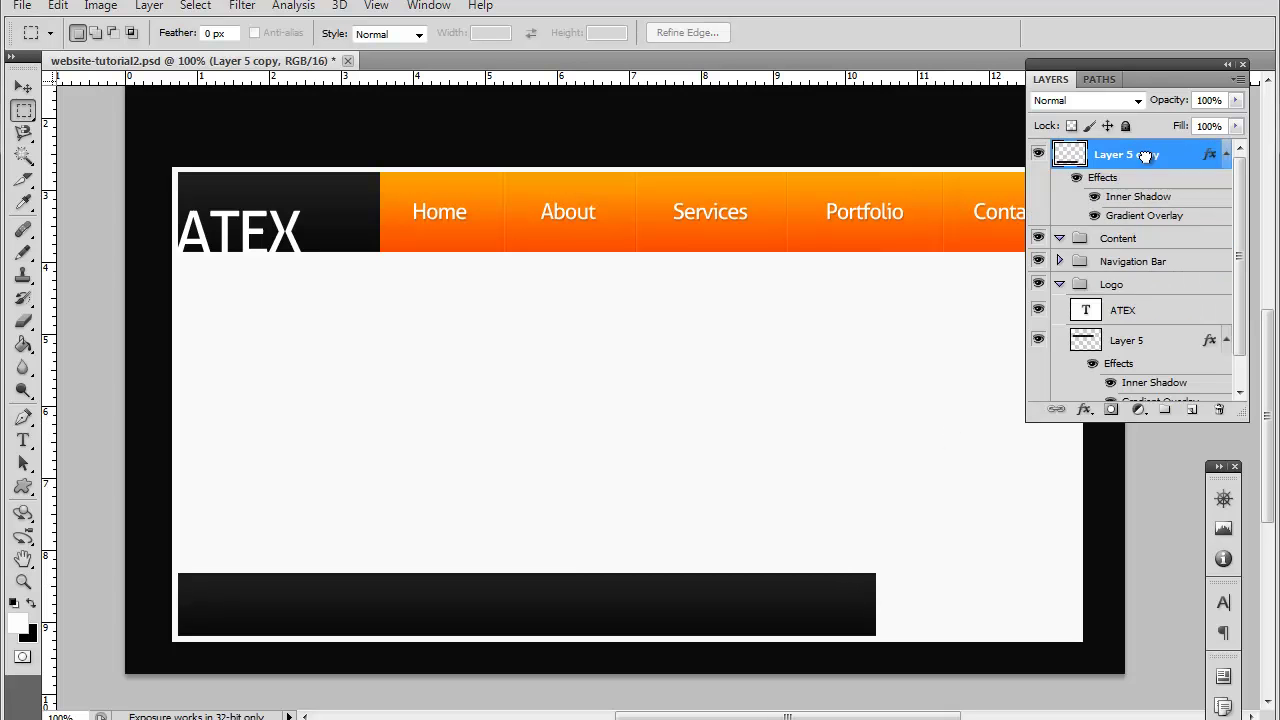
# - Create a group named Footer and move Layer 5 copy into it
pyautogui.click(1160, 411)
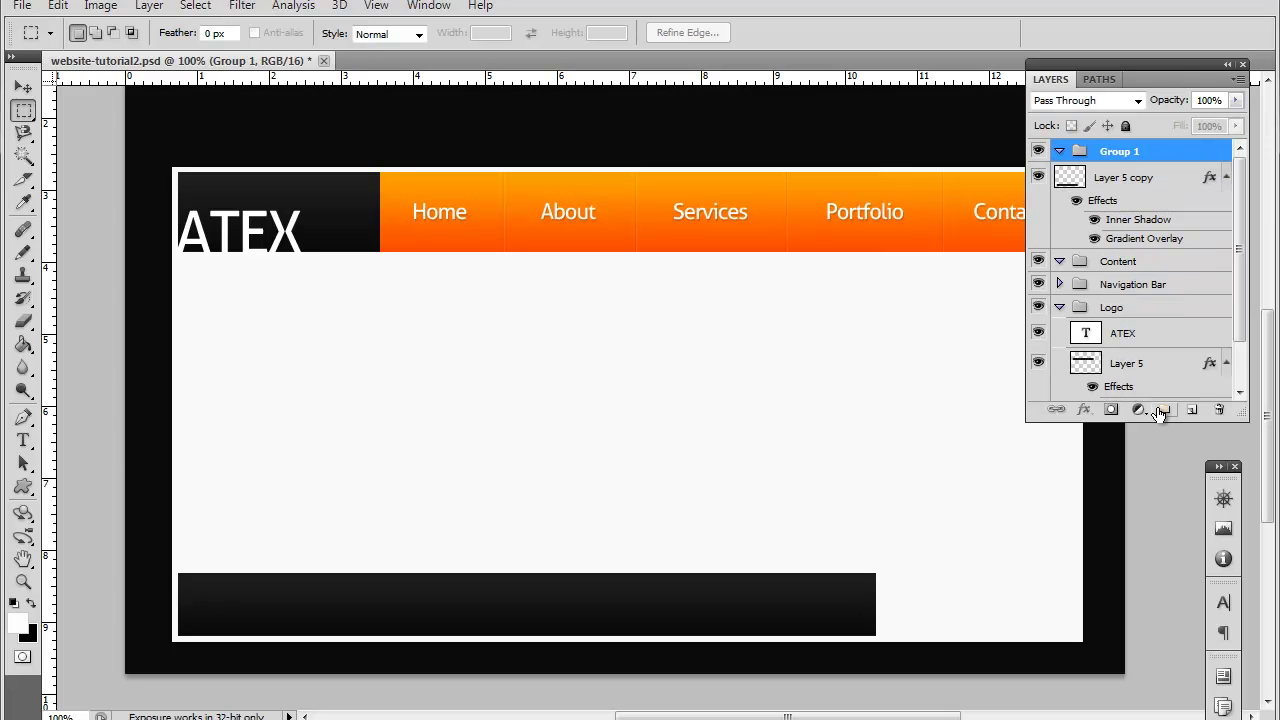
pyautogui.doubleClick(1122, 151)
pyautogui.press('BackSpace')
pyautogui.write('Footer')
pyautogui.click(1140, 192)
pyautogui.moveTo(1138, 186); pyautogui.dragTo(1137, 150)
# - Free-transform the footer bar so its right edge reaches the page edge
pyautogui.hotkey('ctrl', 't')
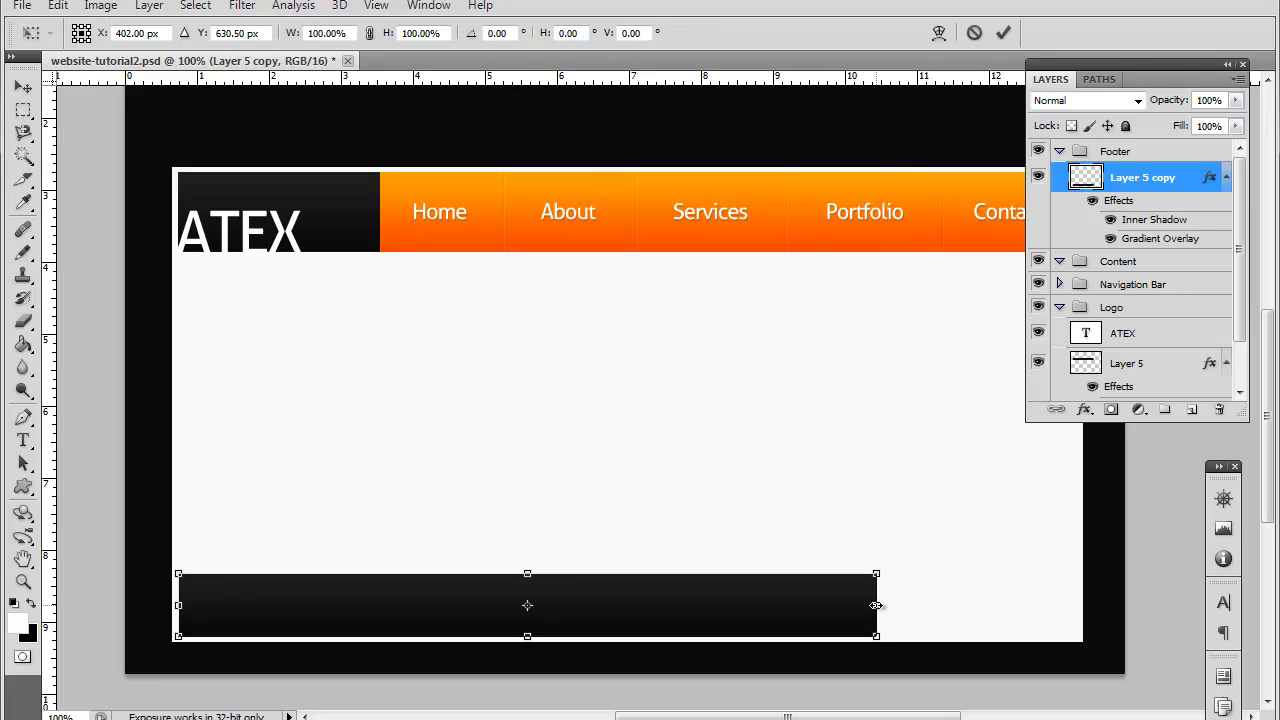
pyautogui.moveTo(876, 605); pyautogui.dragTo(1077, 620)
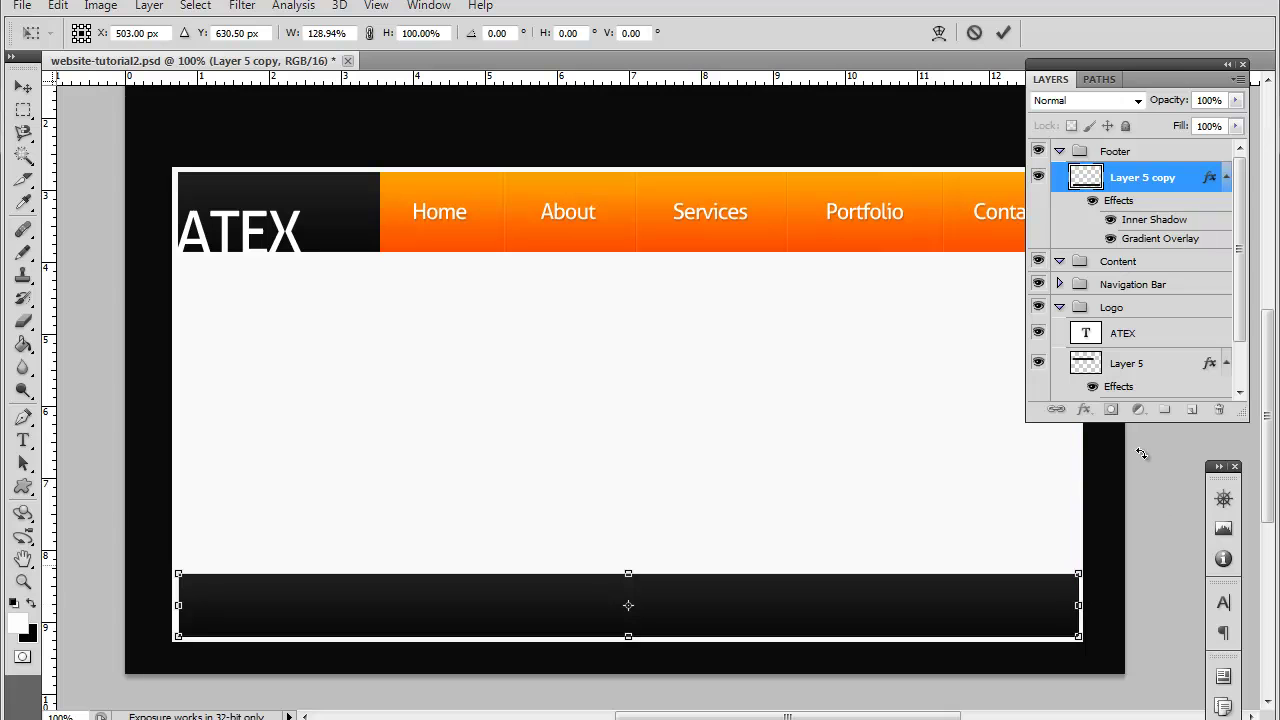
pyautogui.moveTo(1083, 604); pyautogui.dragTo(1077, 604)
pyautogui.rightClick(1078, 606)
pyautogui.press('Escape')
pyautogui.moveTo(1076, 604); pyautogui.dragTo(1080, 604)
pyautogui.hotkey('ctrl', 'z')
pyautogui.moveTo(1075, 605); pyautogui.dragTo(1078, 606)
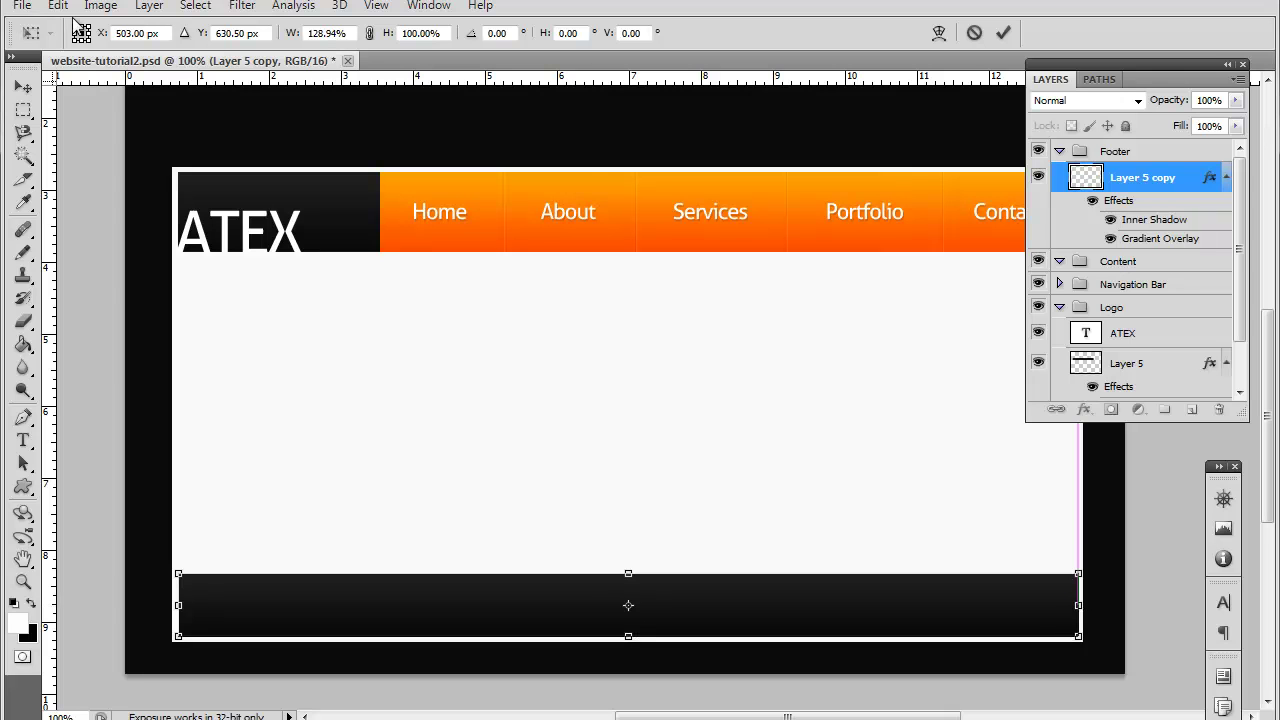
pyautogui.press('Return')
# - Nudge the footer bar into position with the Move tool's arrow keys
pyautogui.press('m')
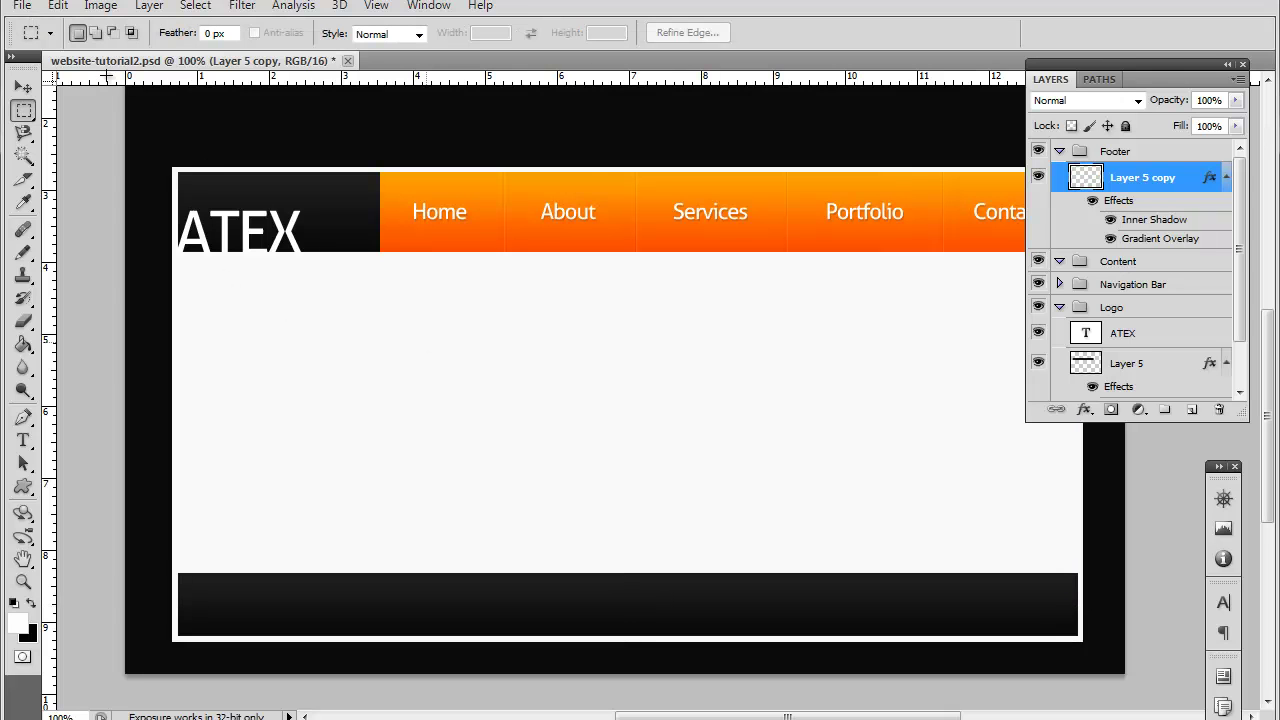
pyautogui.press('v')
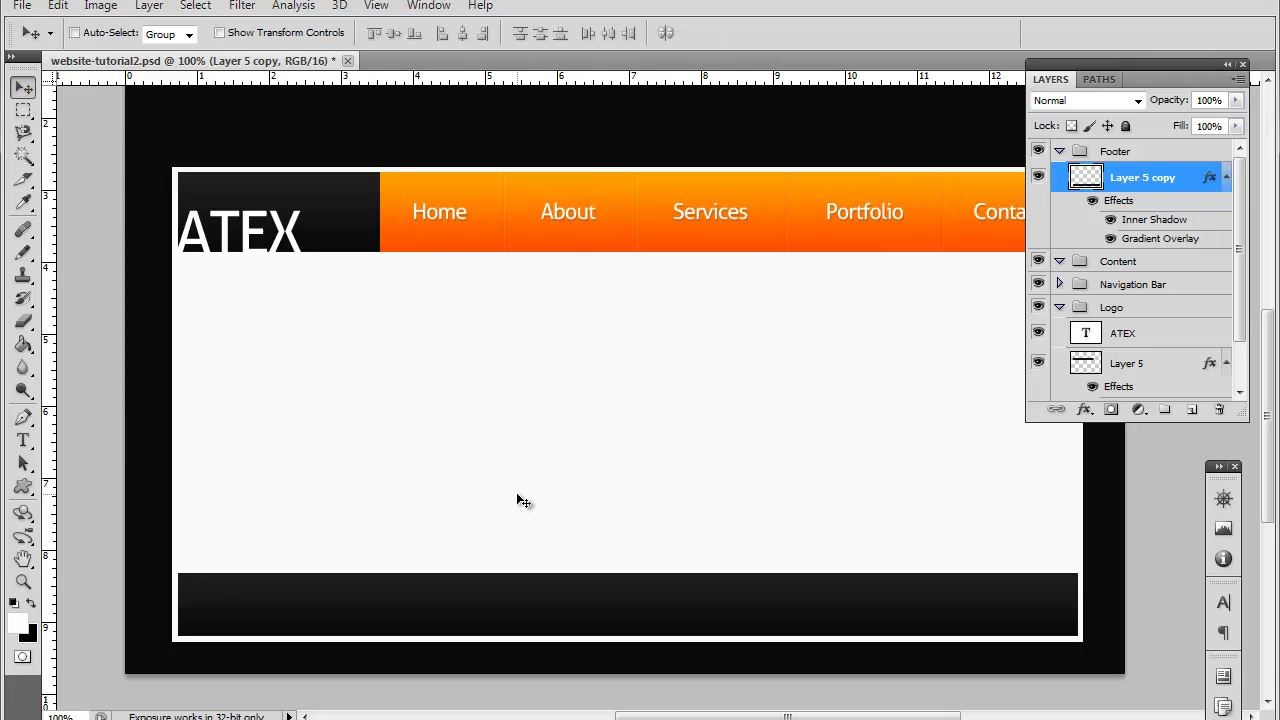
pyautogui.press('Down')
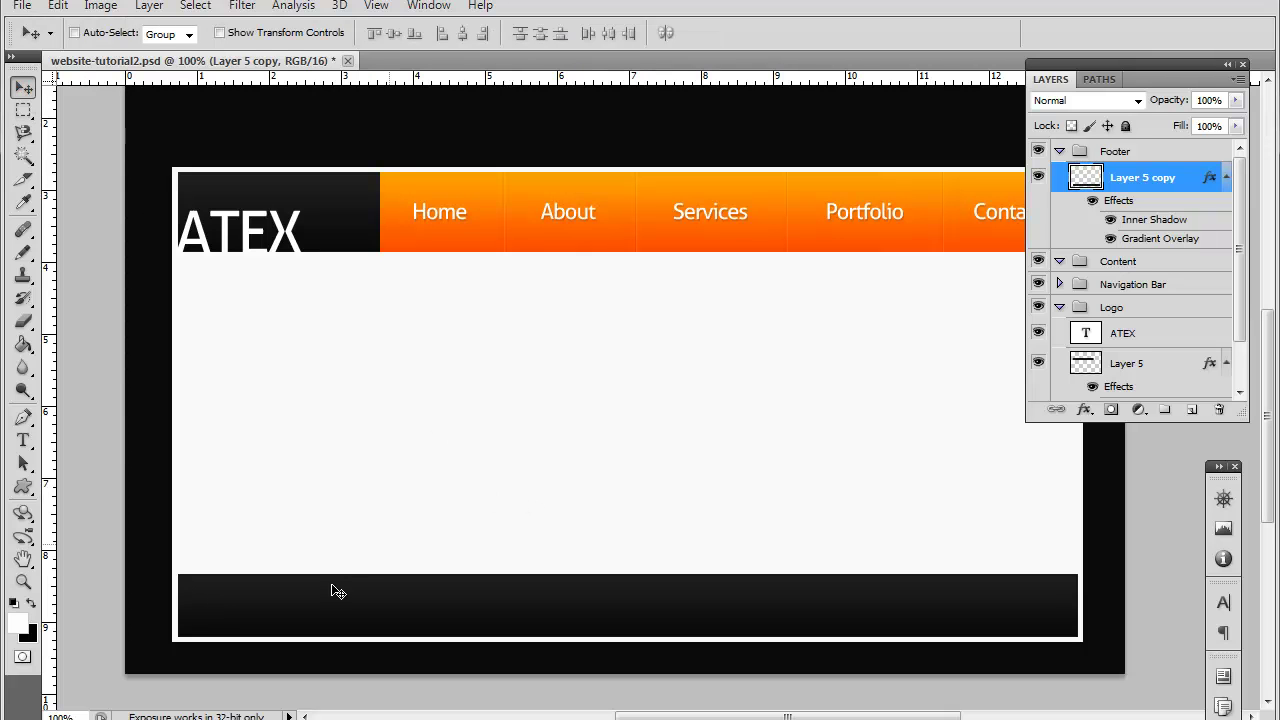
pyautogui.press('Left')
pyautogui.press('Right')
pyautogui.press('Down')
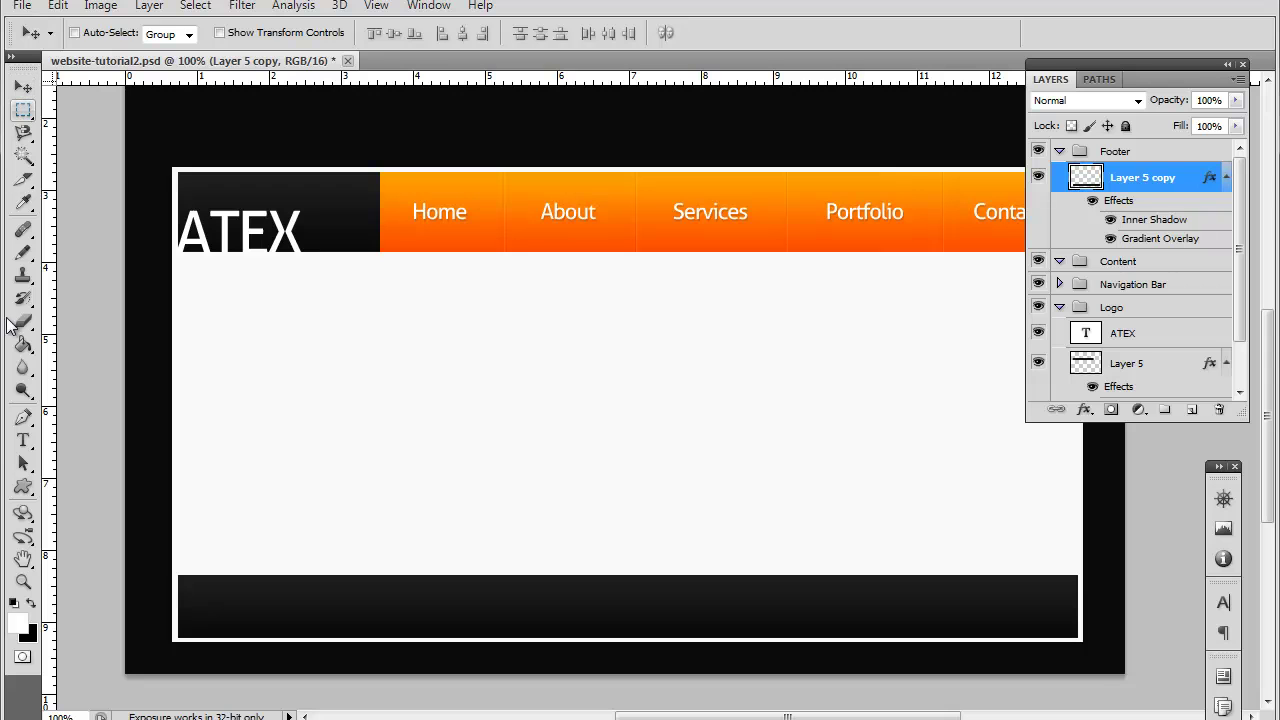
# - Transform the footer bar again, adjusting its left edge, and apply the resize
pyautogui.hotkey('ctrl', 't')
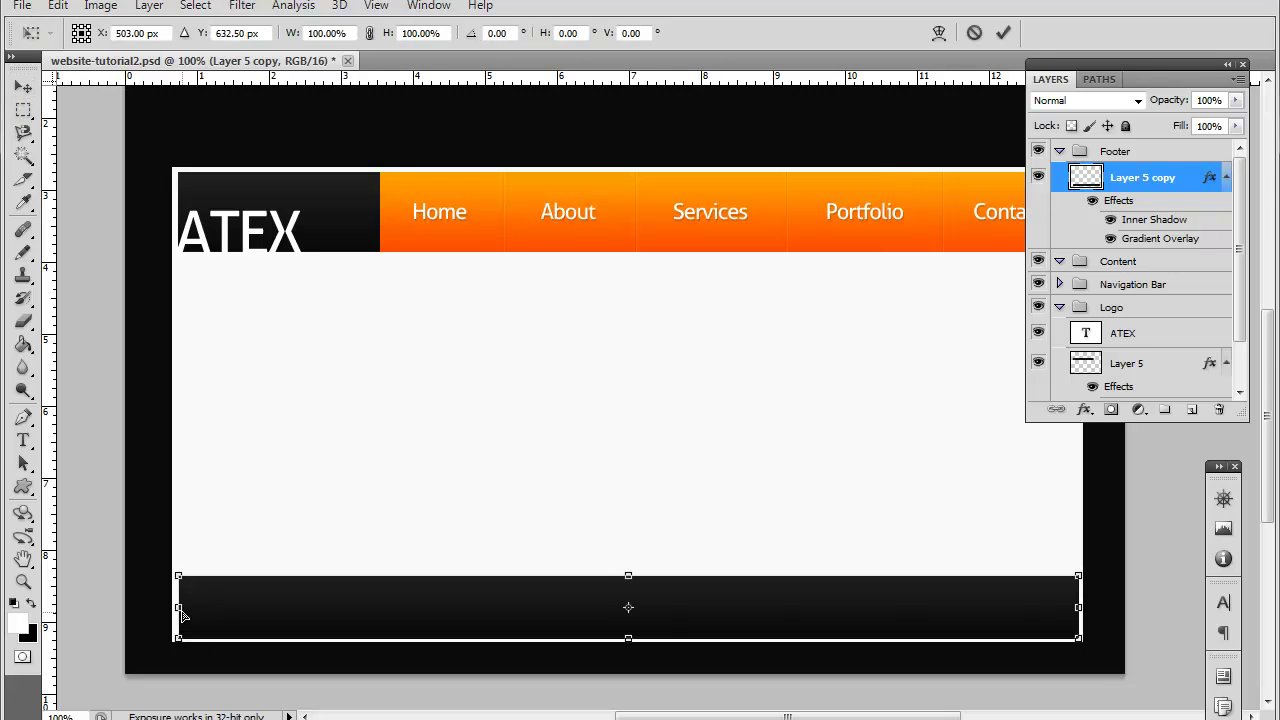
pyautogui.scroll(-5, 640, 655)
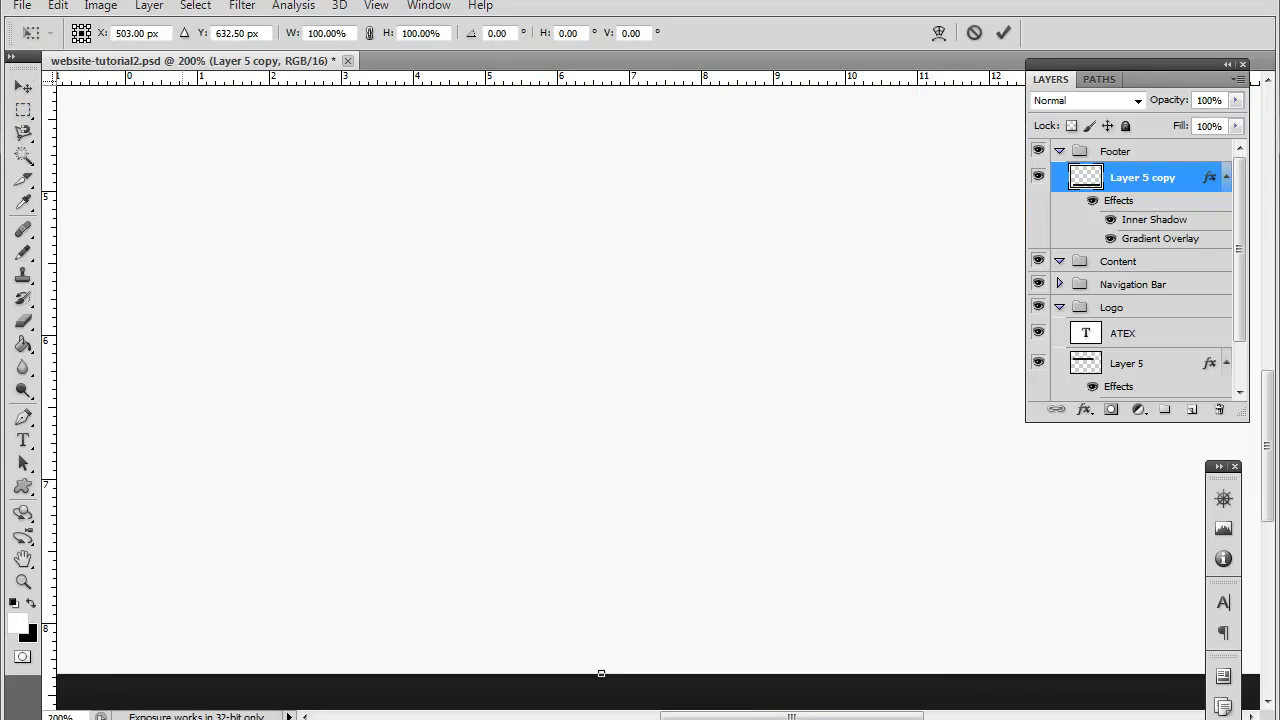
pyautogui.moveTo(725, 714); pyautogui.dragTo(477, 709)
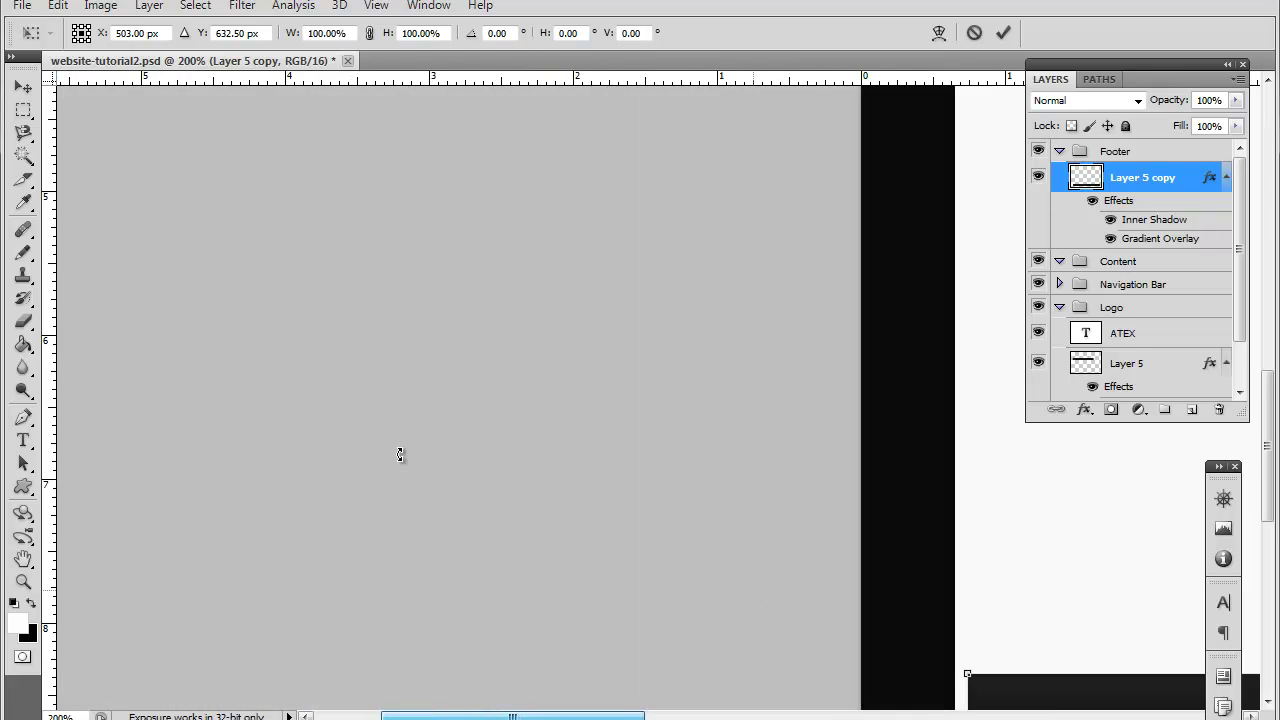
pyautogui.moveTo(820, 499)
pyautogui.mouseDown()
pyautogui.moveTo(848, 526)
pyautogui.moveTo(835, 514)
pyautogui.mouseUp()
pyautogui.scroll(-2, 950, 640)
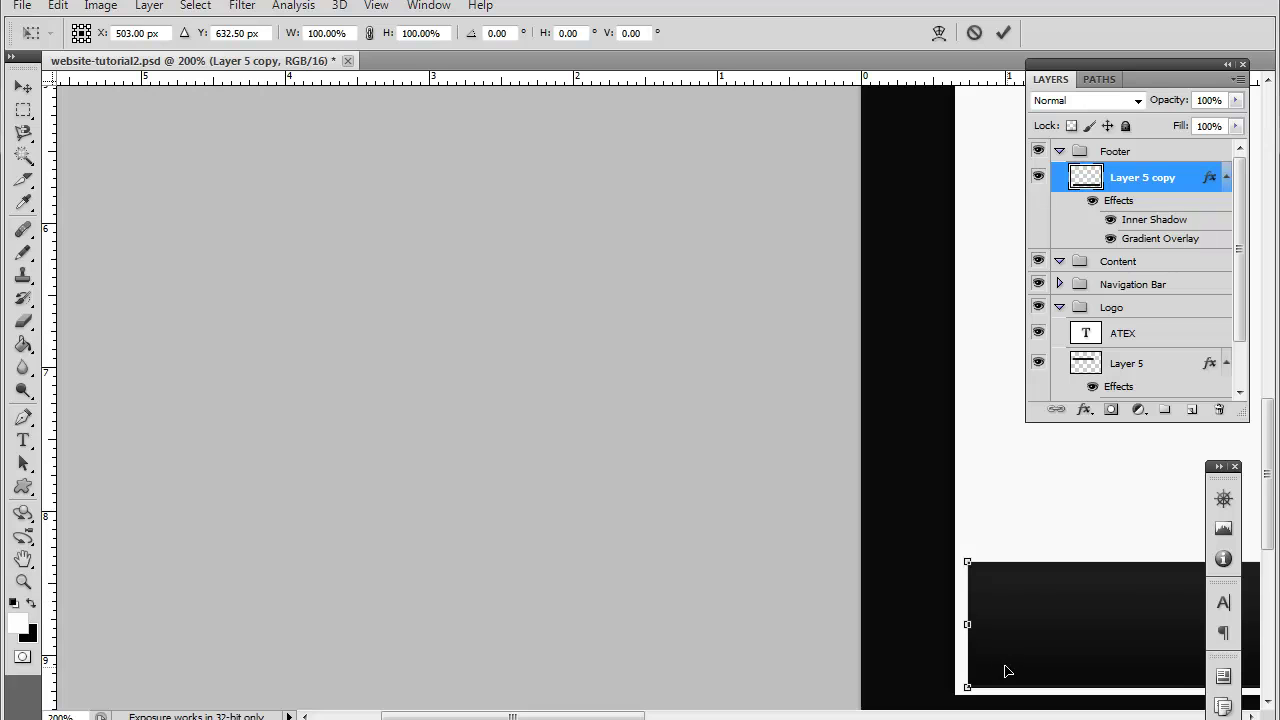
pyautogui.moveTo(965, 624); pyautogui.dragTo(966, 623)
pyautogui.press('Return')
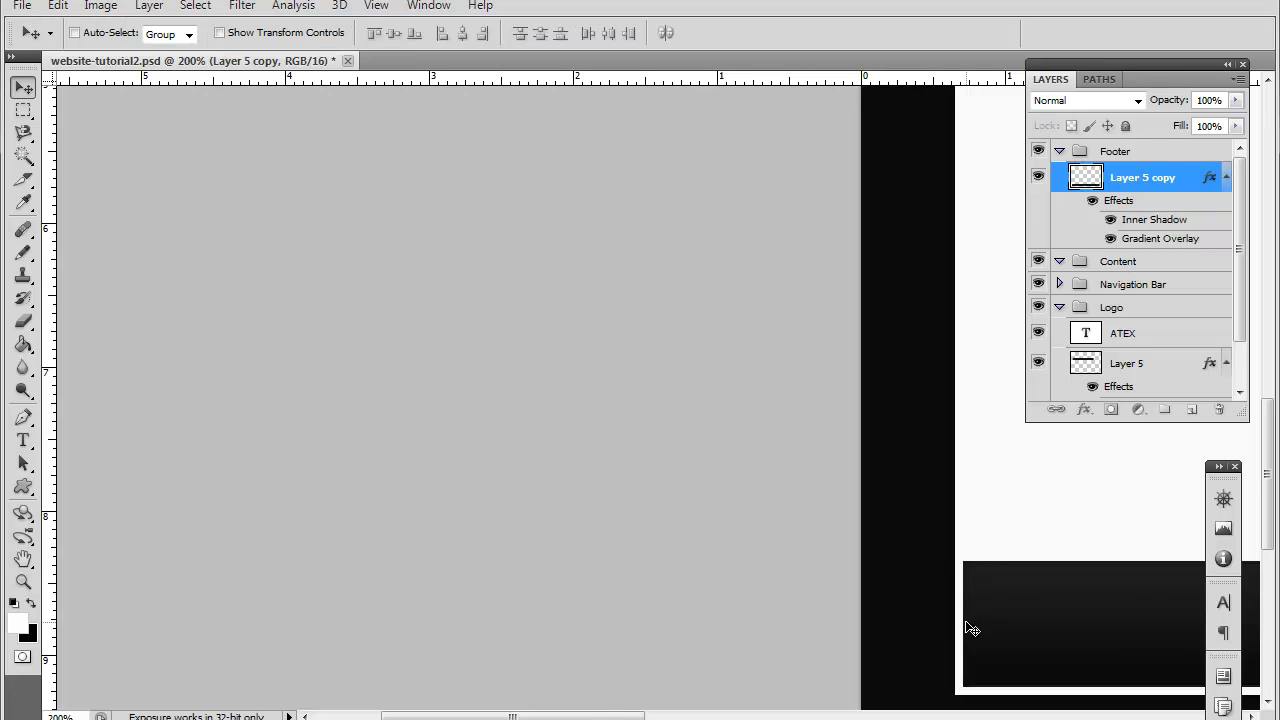
# - Zoom out and scroll so the whole page layout is visible
pyautogui.hotkey('ctrl', '-')
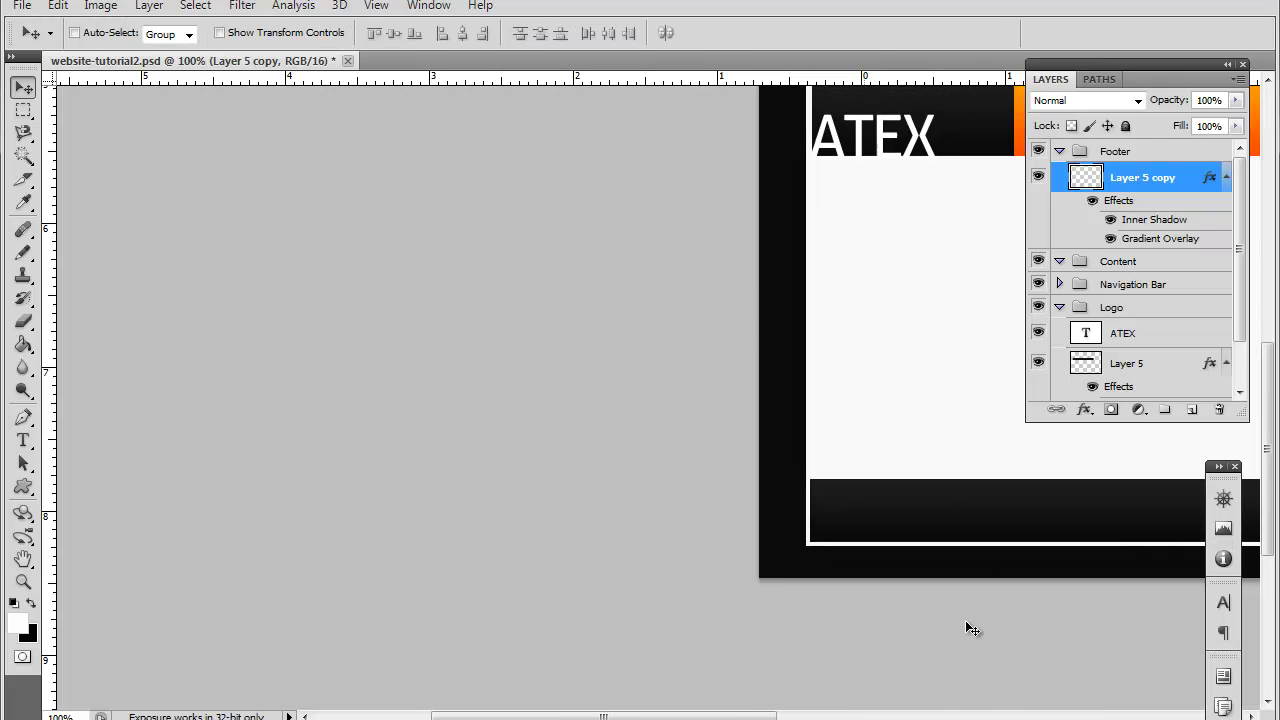
pyautogui.moveTo(766, 716); pyautogui.dragTo(985, 716)
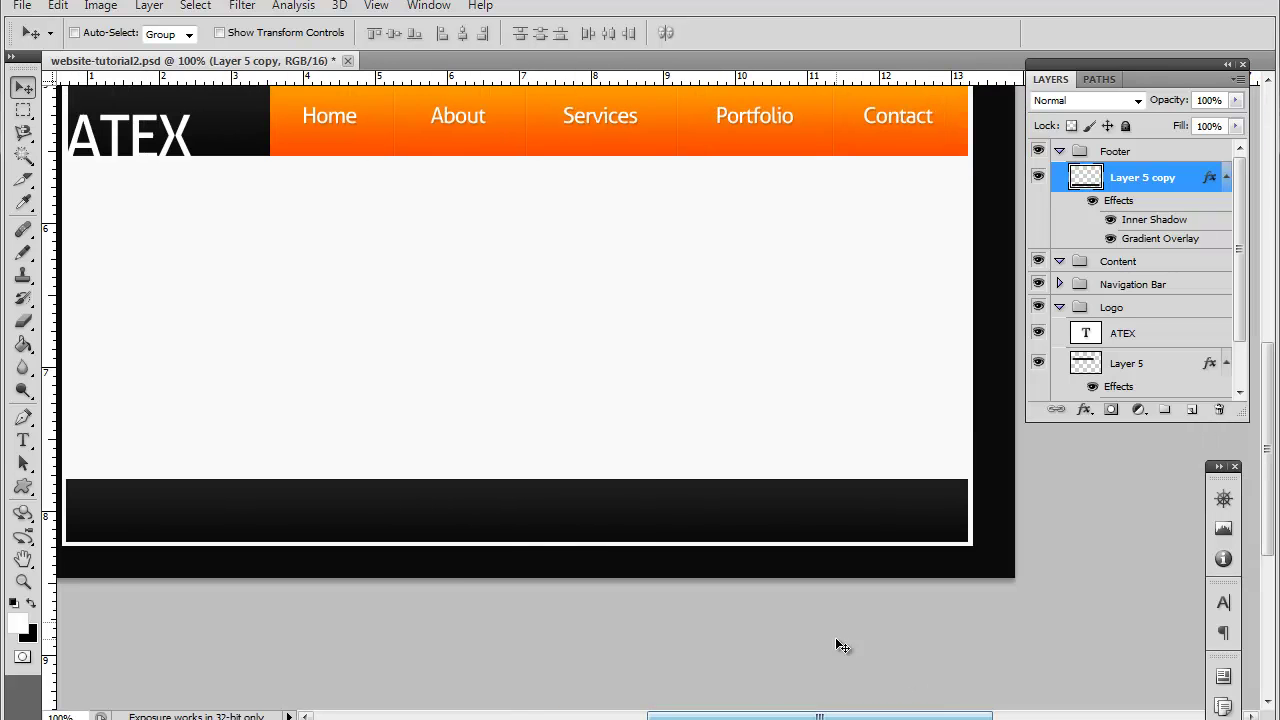
pyautogui.scroll(2, 486, 528)
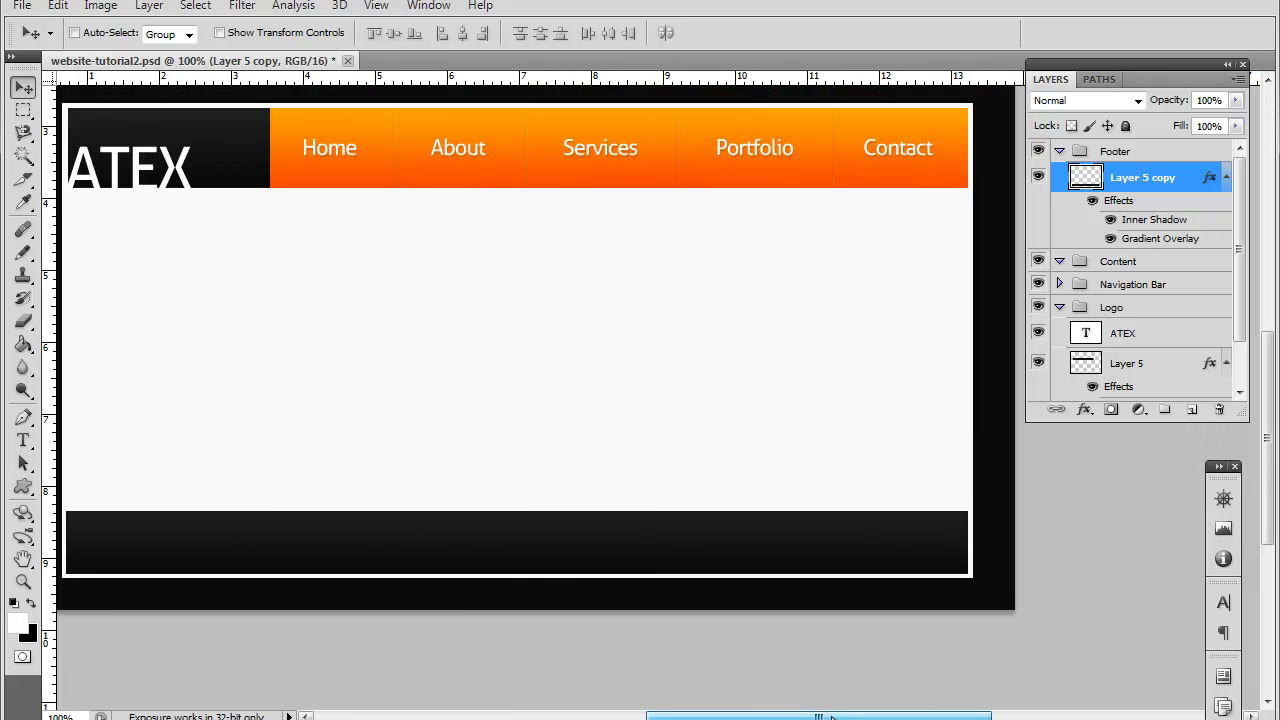
pyautogui.hscroll(-5, 860, 714)
pyautogui.scroll(3, 1028, 618)
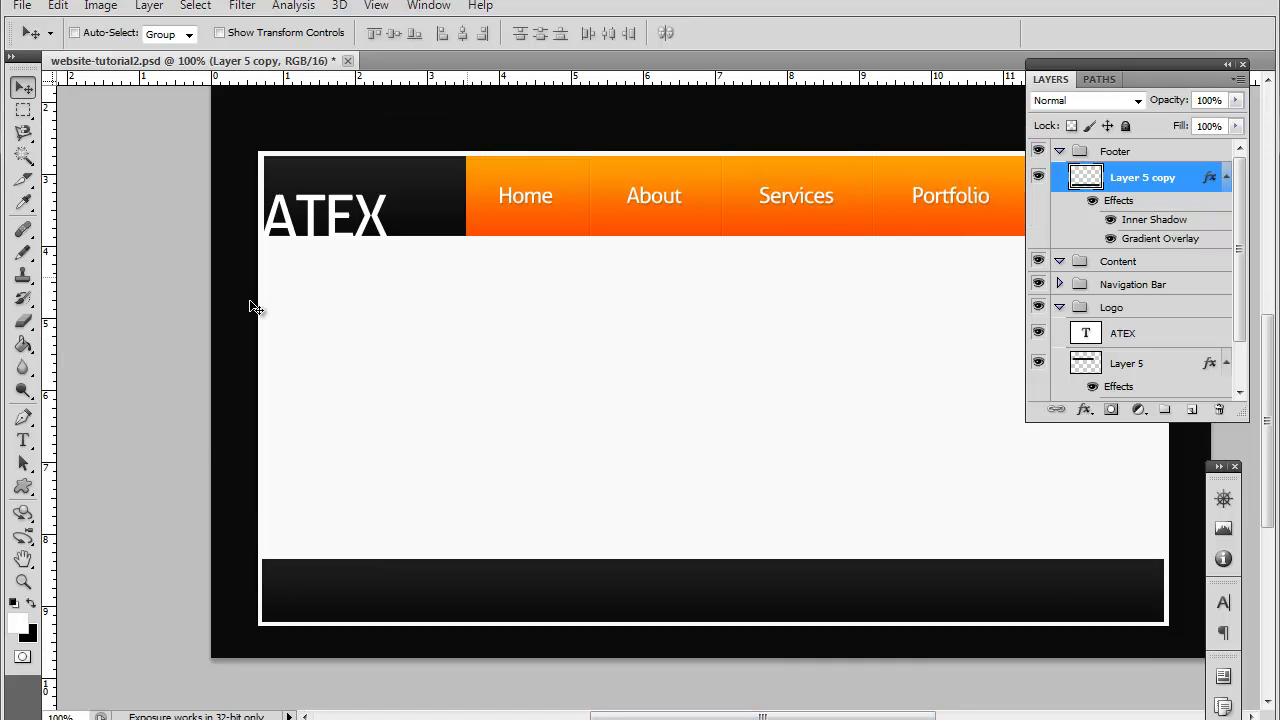
# - Add a footer text line reading 'Copyright Atext Group All Rights Reserved'
pyautogui.click(23, 440)
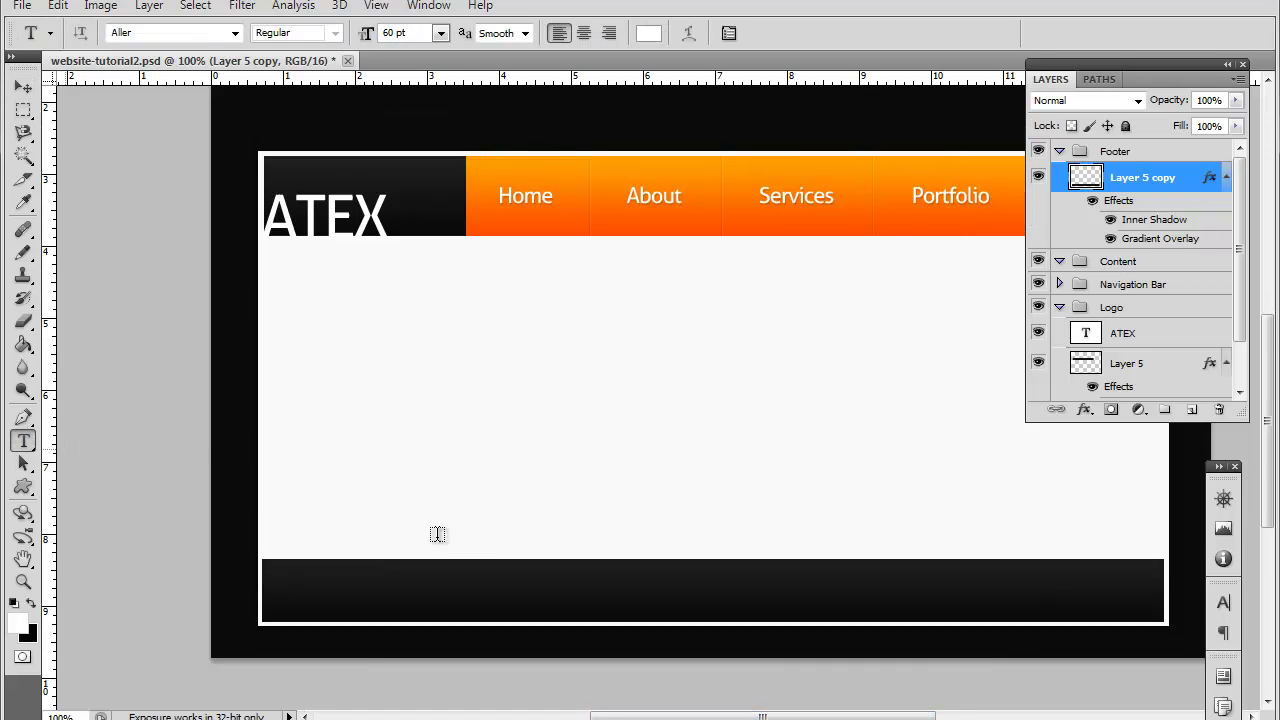
pyautogui.click(298, 588)
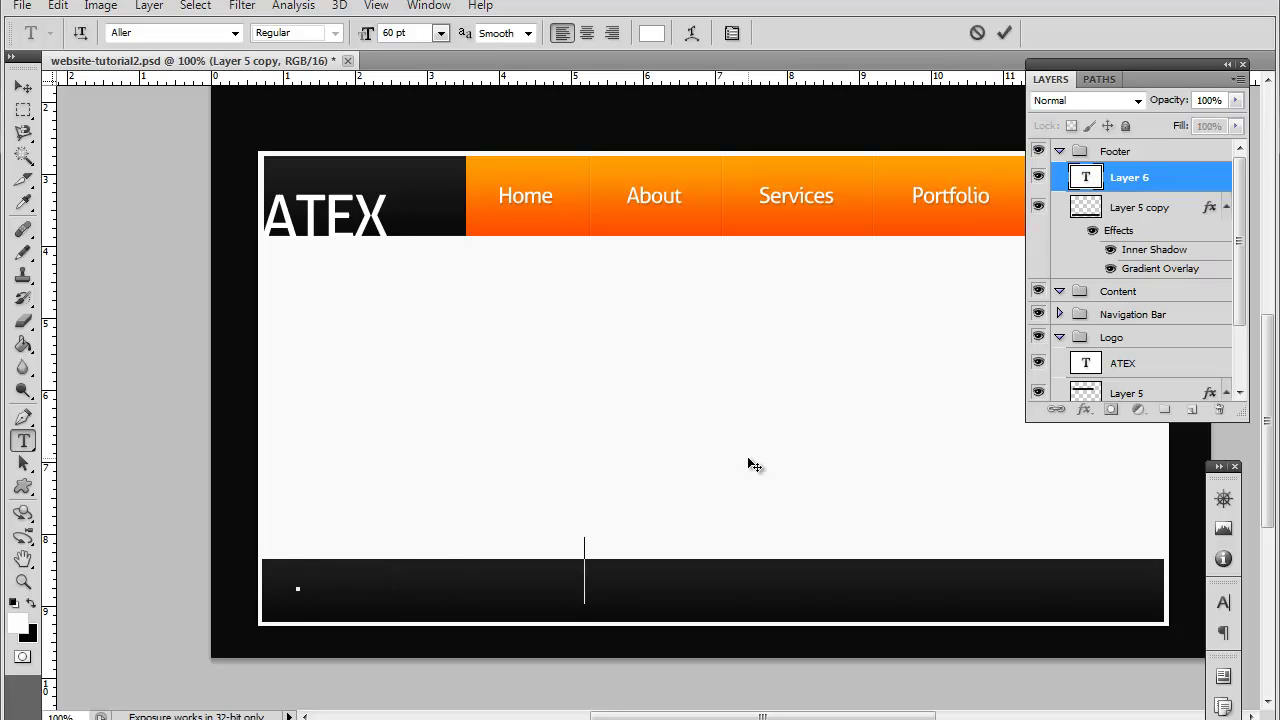
pyautogui.press('BackSpace')
pyautogui.press('BackSpace')
pyautogui.press('BackSpace')
pyautogui.write('(')
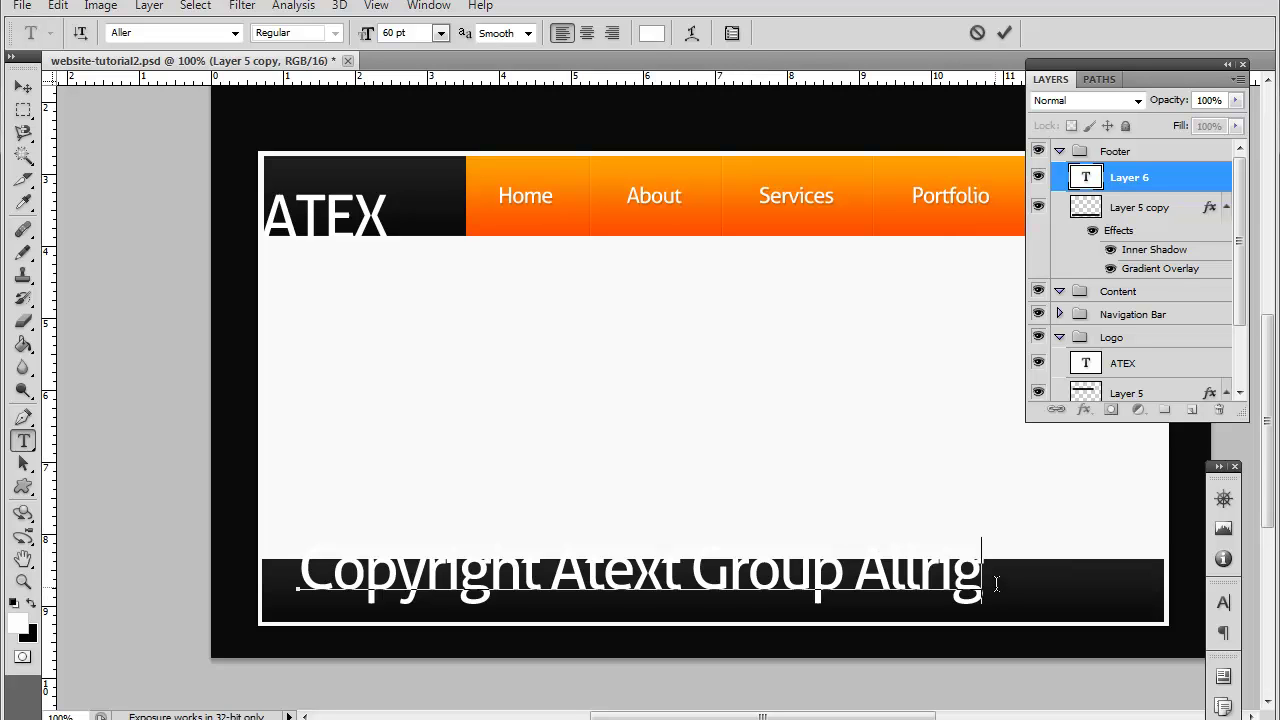
pyautogui.press('Left')
pyautogui.press('Left')
pyautogui.press('Right')
pyautogui.press('Right')
pyautogui.press('Right')
pyautogui.press('Right')
pyautogui.press('Right')
pyautogui.press('Right')
pyautogui.press('Right')
pyautogui.press('Right')
pyautogui.press('Right')
pyautogui.press('Right')
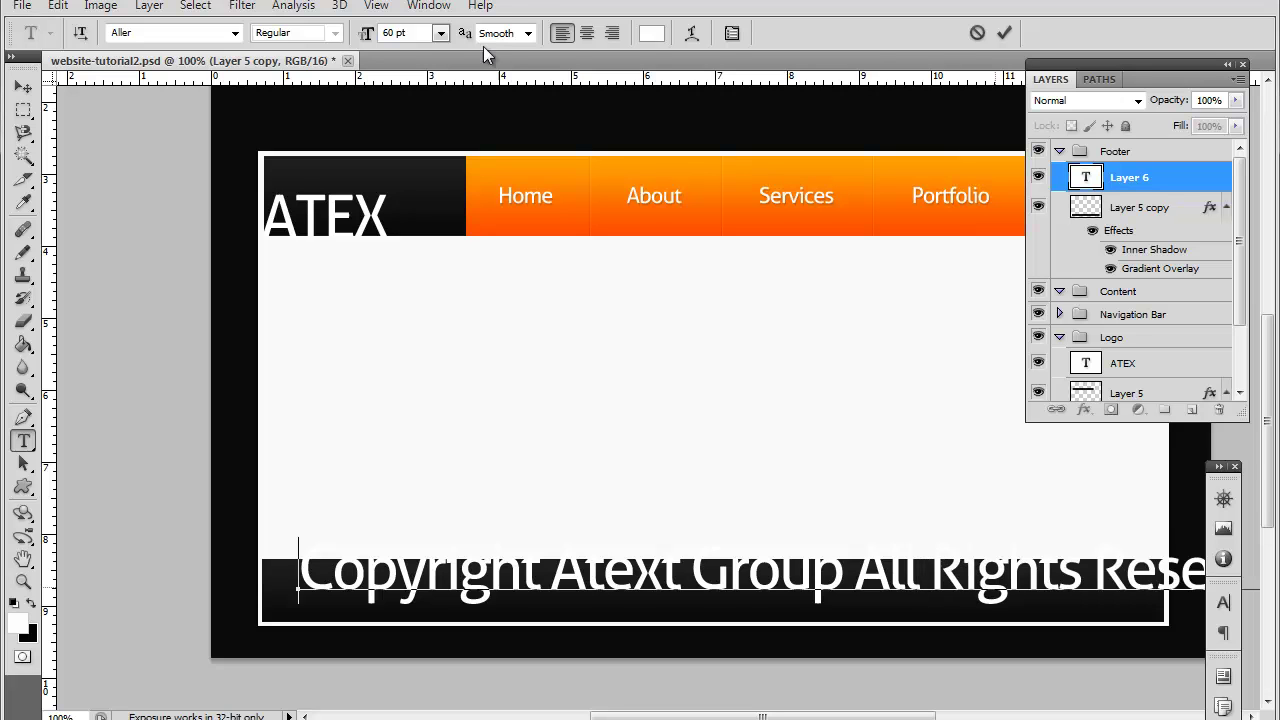
# - Set the copyright text size to 24 pt
pyautogui.hotkey('ctrl', 'a')
pyautogui.click(440, 33)
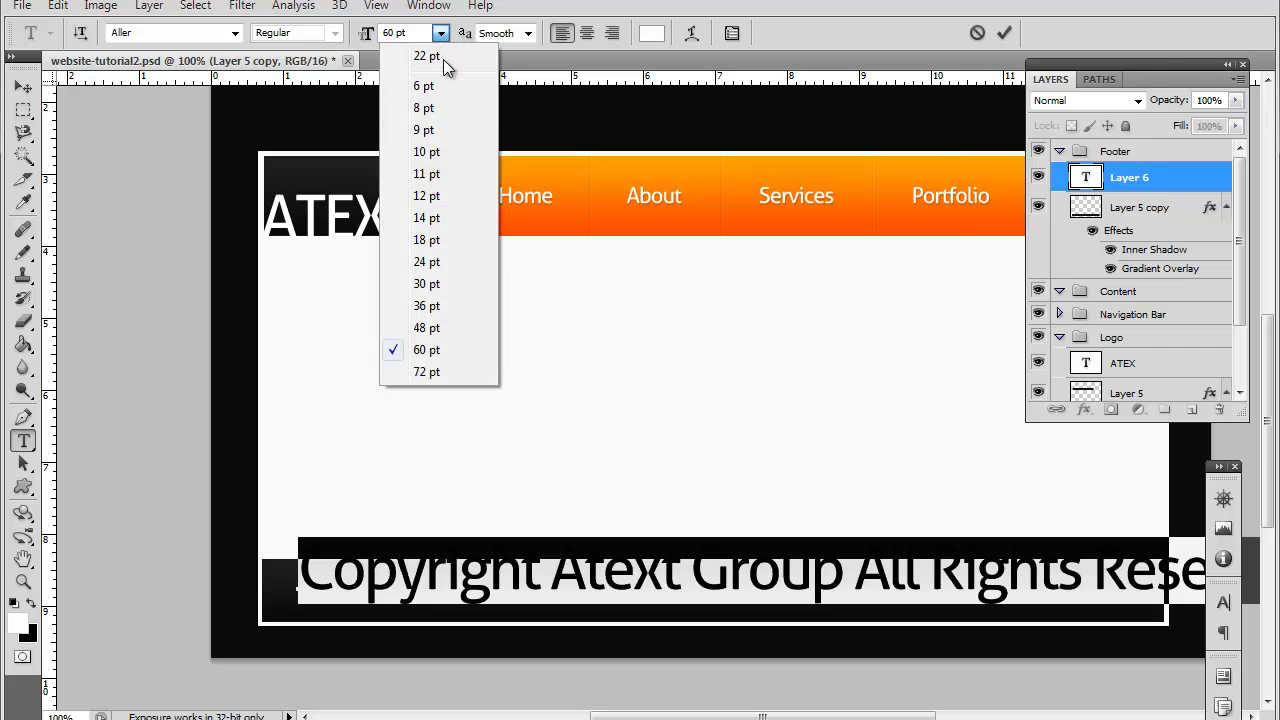
pyautogui.click(450, 196)
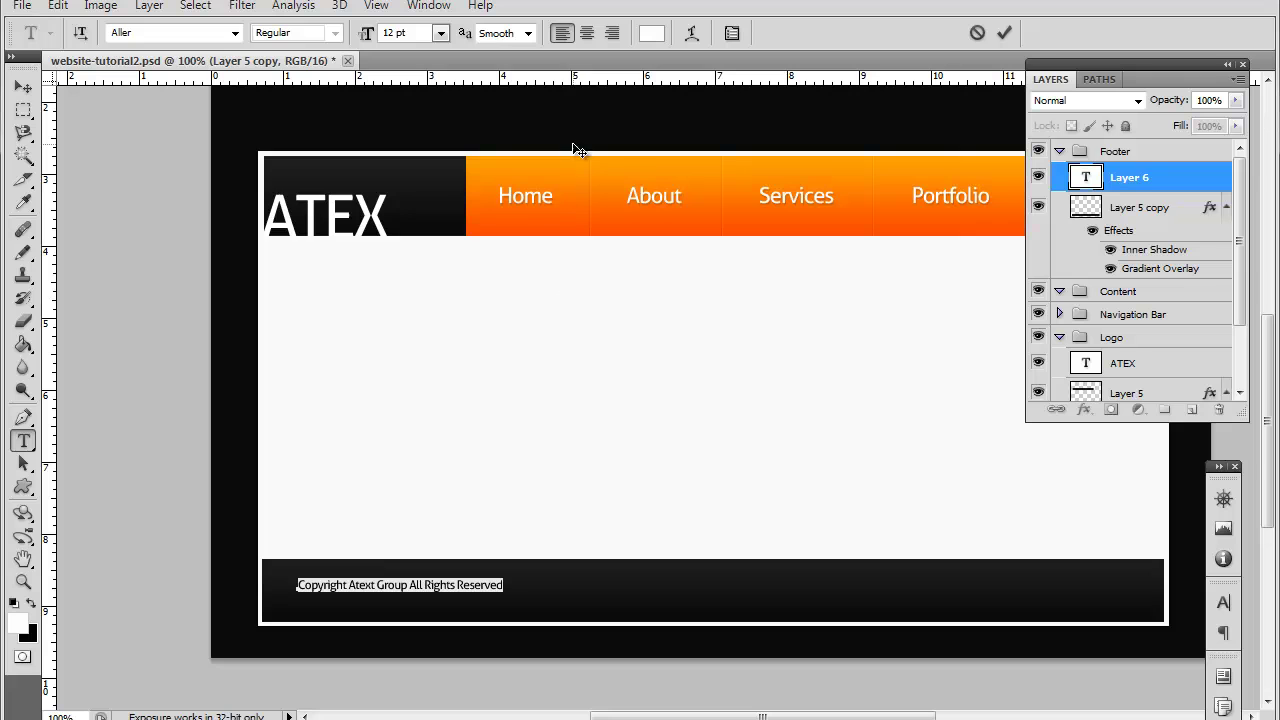
pyautogui.click(440, 35)
pyautogui.click(452, 261)
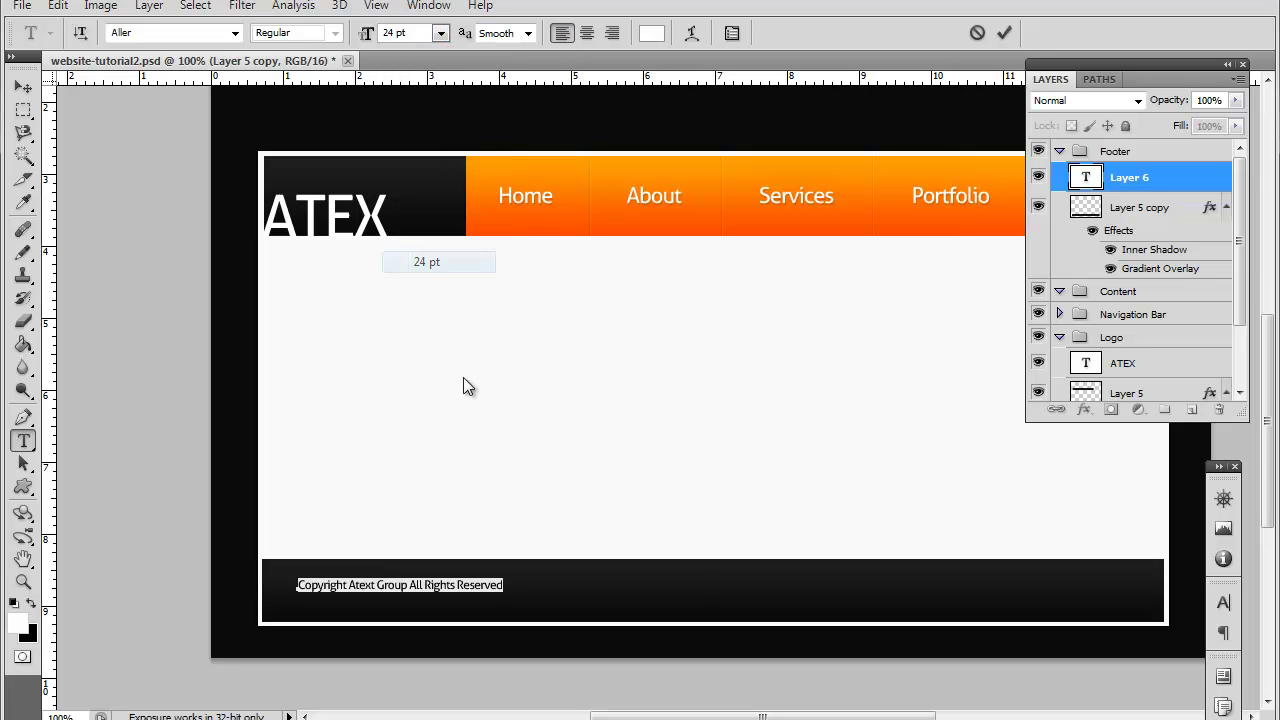
# - Select the letters 'ext' of Atext in the copyright line
pyautogui.click(467, 584)
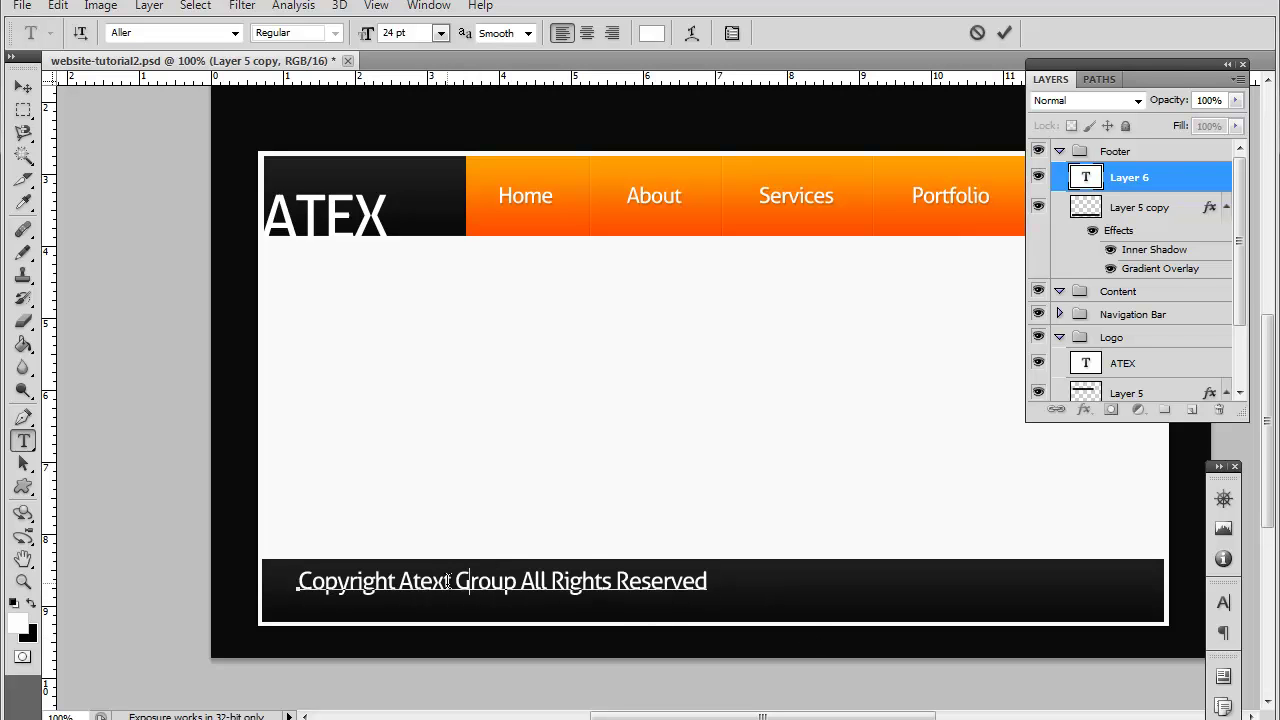
pyautogui.press('Left')
pyautogui.hotkey('shift', 'Left')
pyautogui.hotkey('shift', 'Left')
pyautogui.hotkey('shift', 'Left')
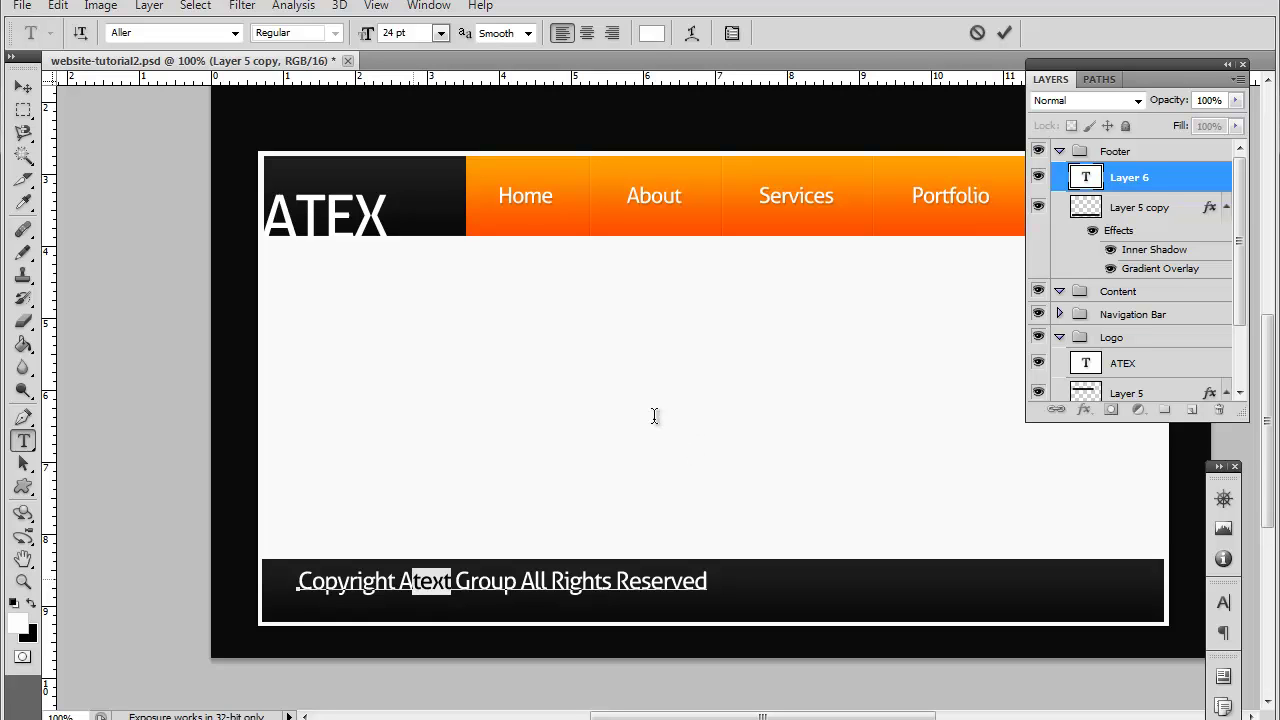
pyautogui.press('ctrl')
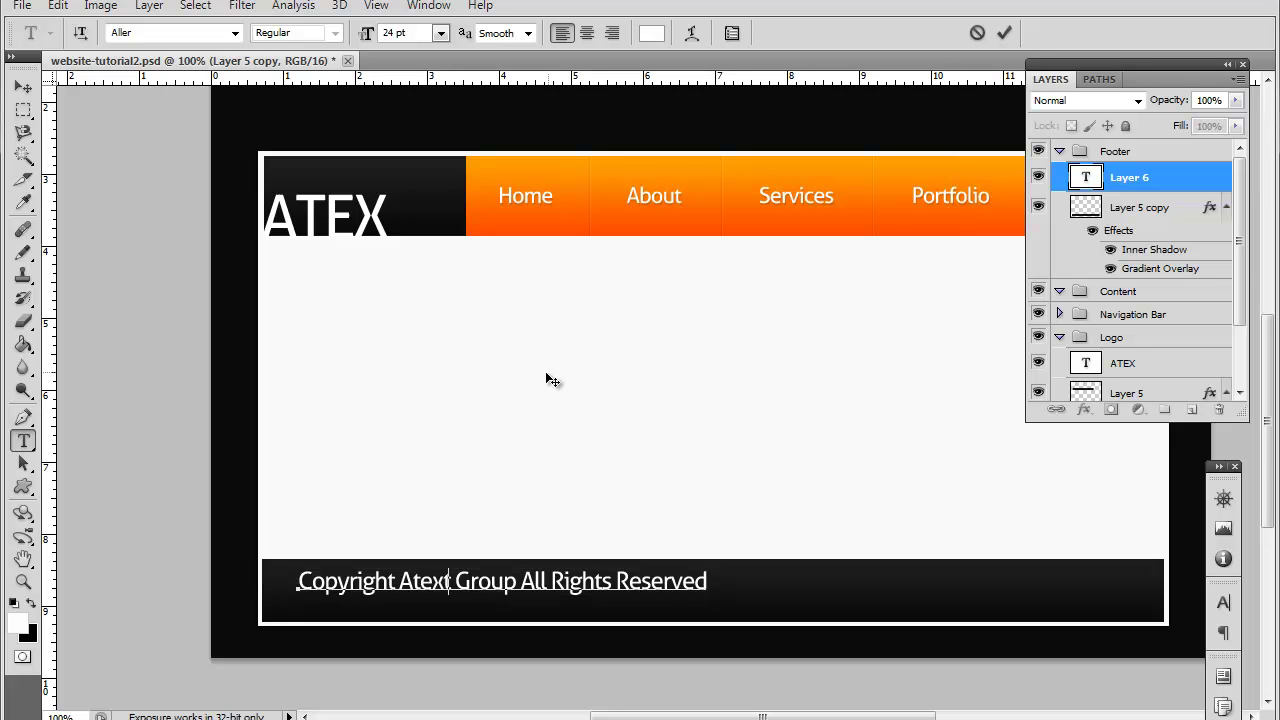
# - Capitalise ATEXT in the copyright line and set it to Arial 12 pt
pyautogui.tripleClick(498, 582)
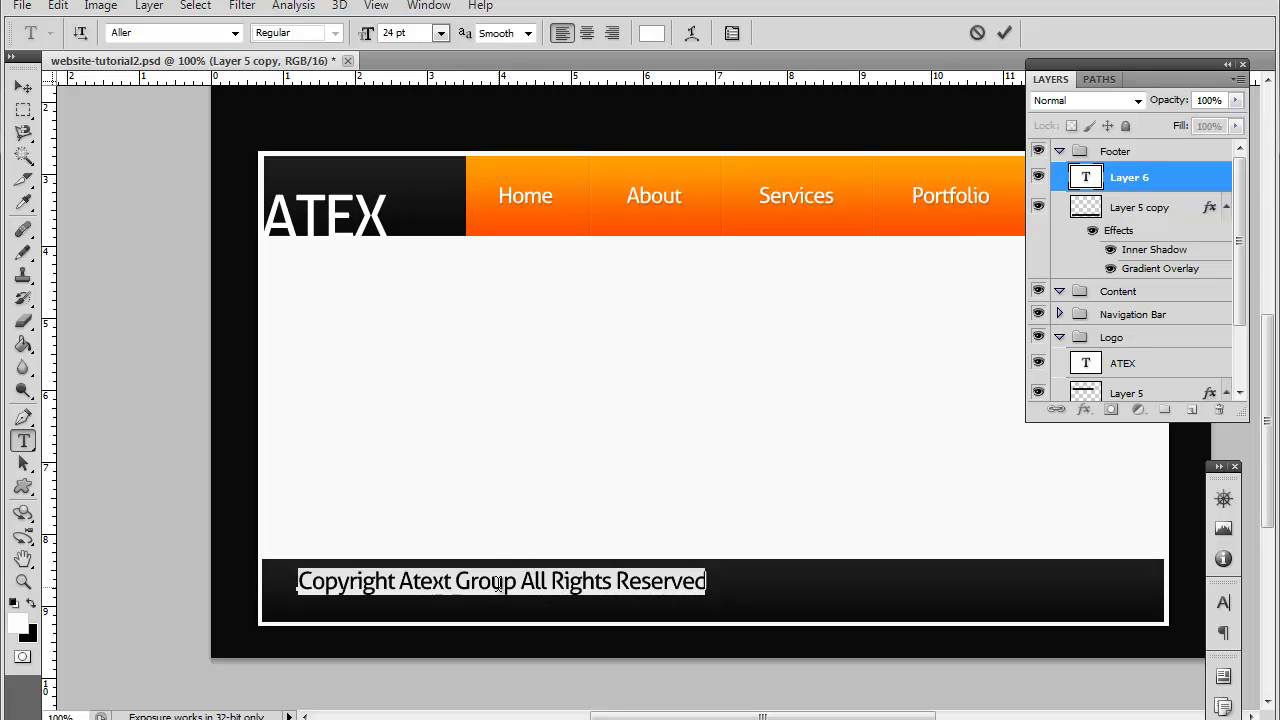
pyautogui.hotkey('ctrl', 'shift', 'k')
pyautogui.click(205, 33)
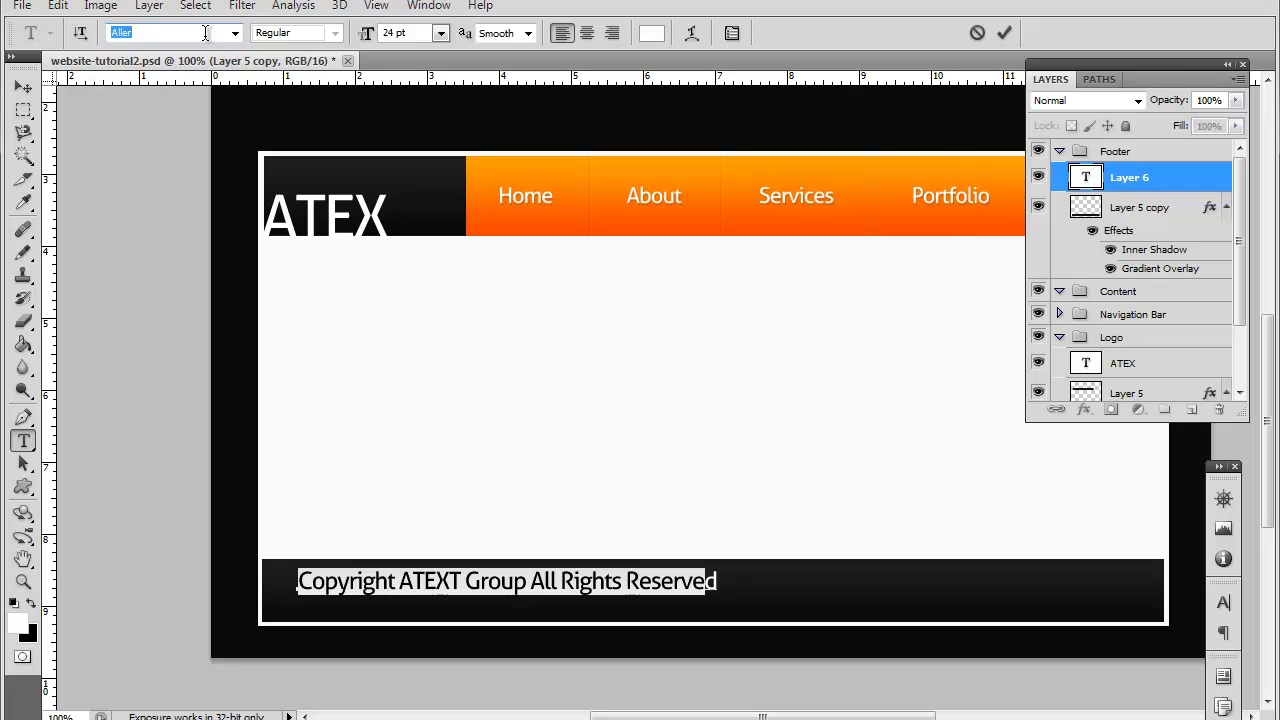
pyautogui.write('ar')
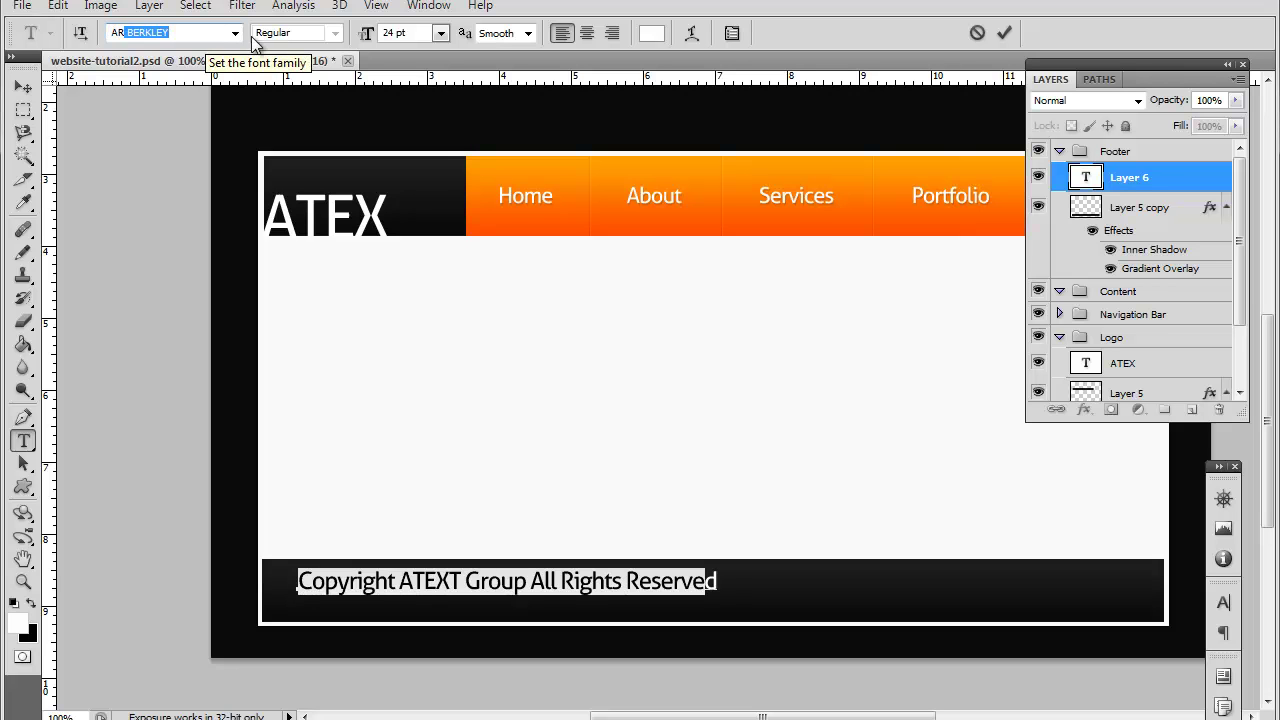
pyautogui.click(234, 33)
pyautogui.scroll(-1, 212, 150)
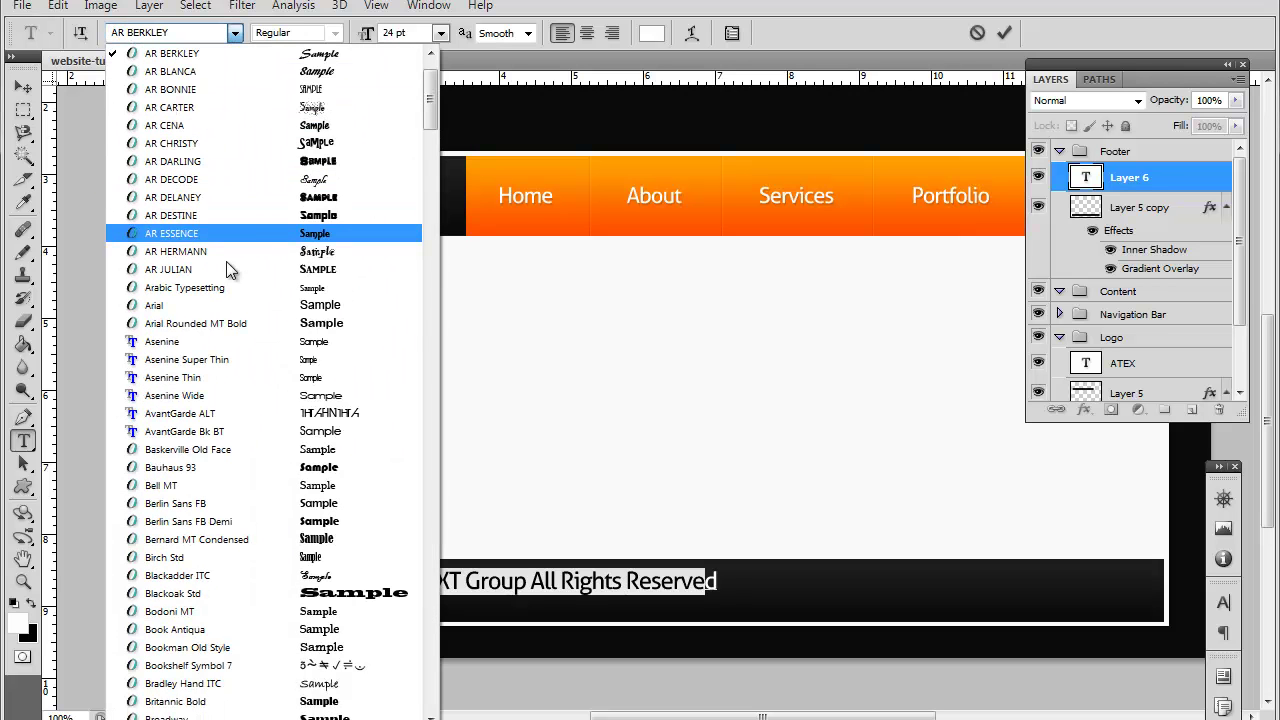
pyautogui.click(213, 307)
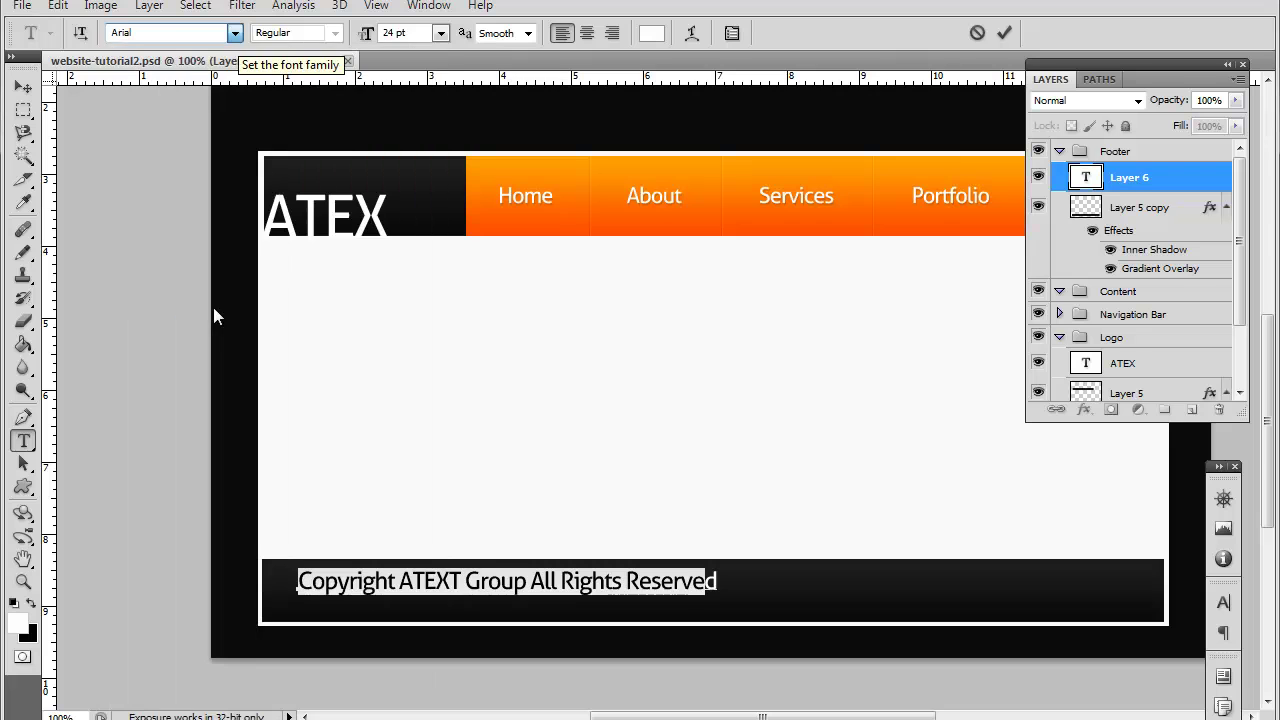
pyautogui.click(594, 575)
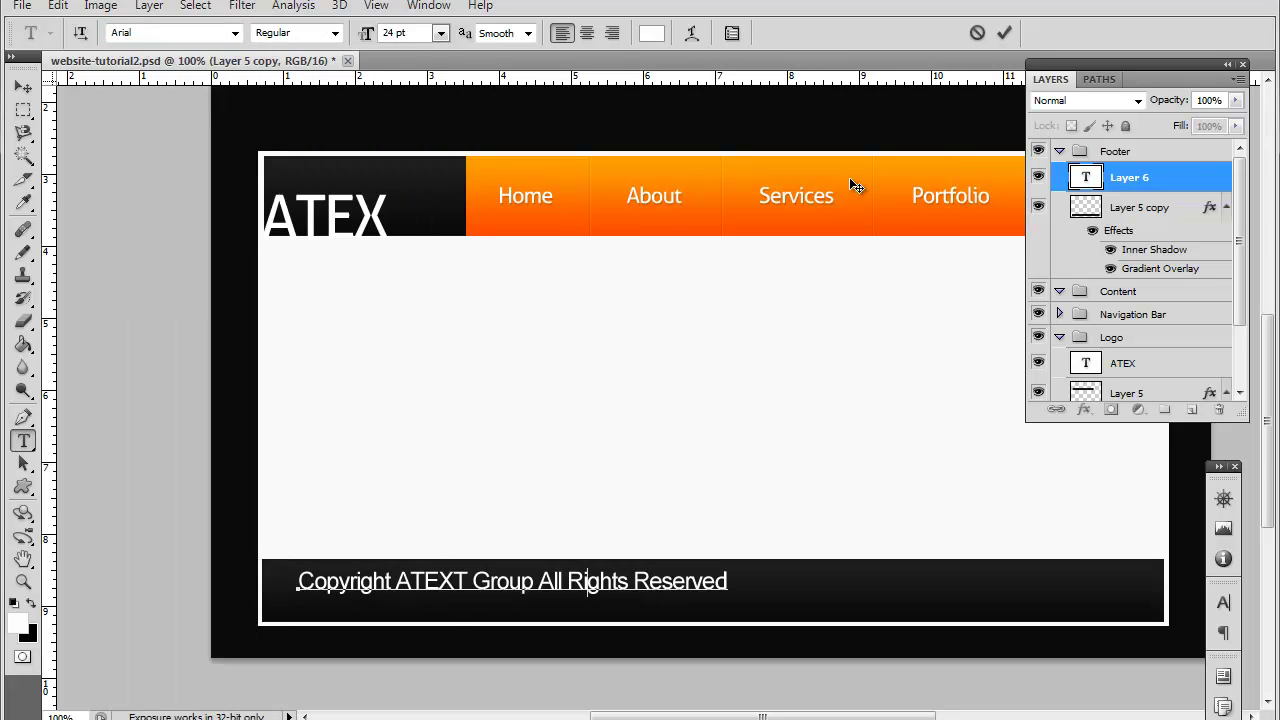
pyautogui.click(441, 33)
pyautogui.click(441, 195)
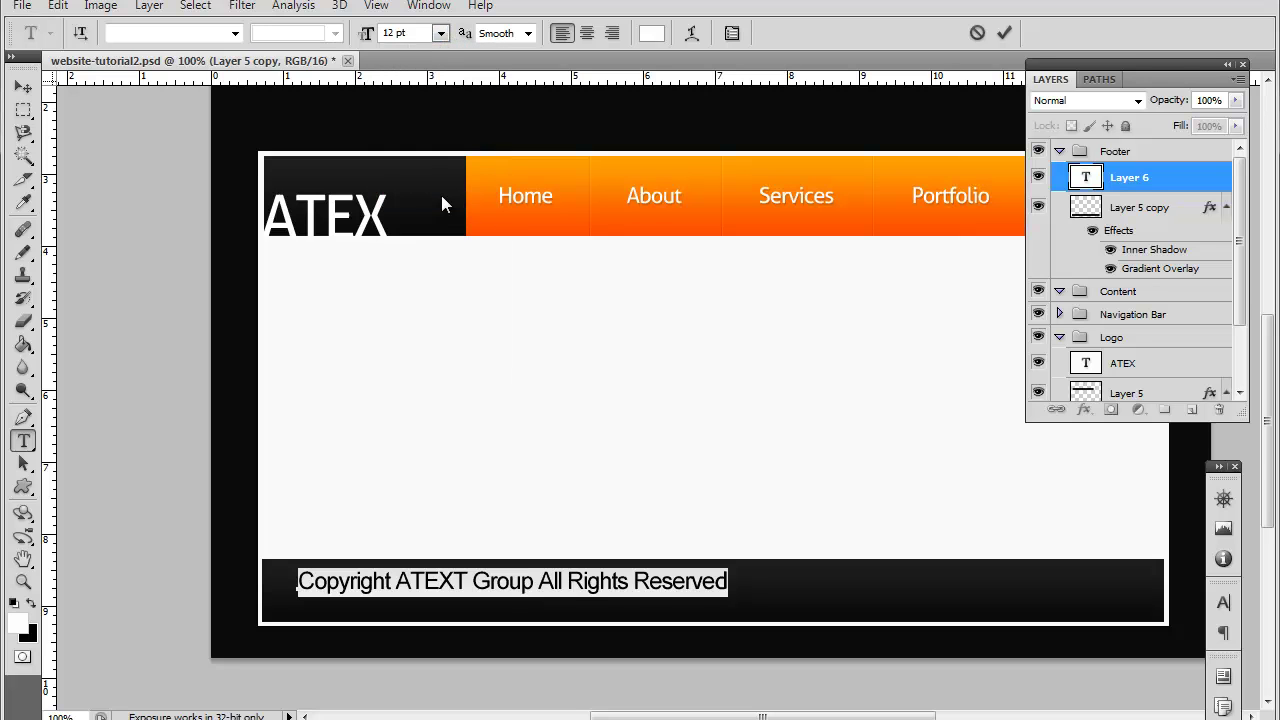
# - Nudge the copyright line into place and insert ' -' after Group
pyautogui.click(431, 587)
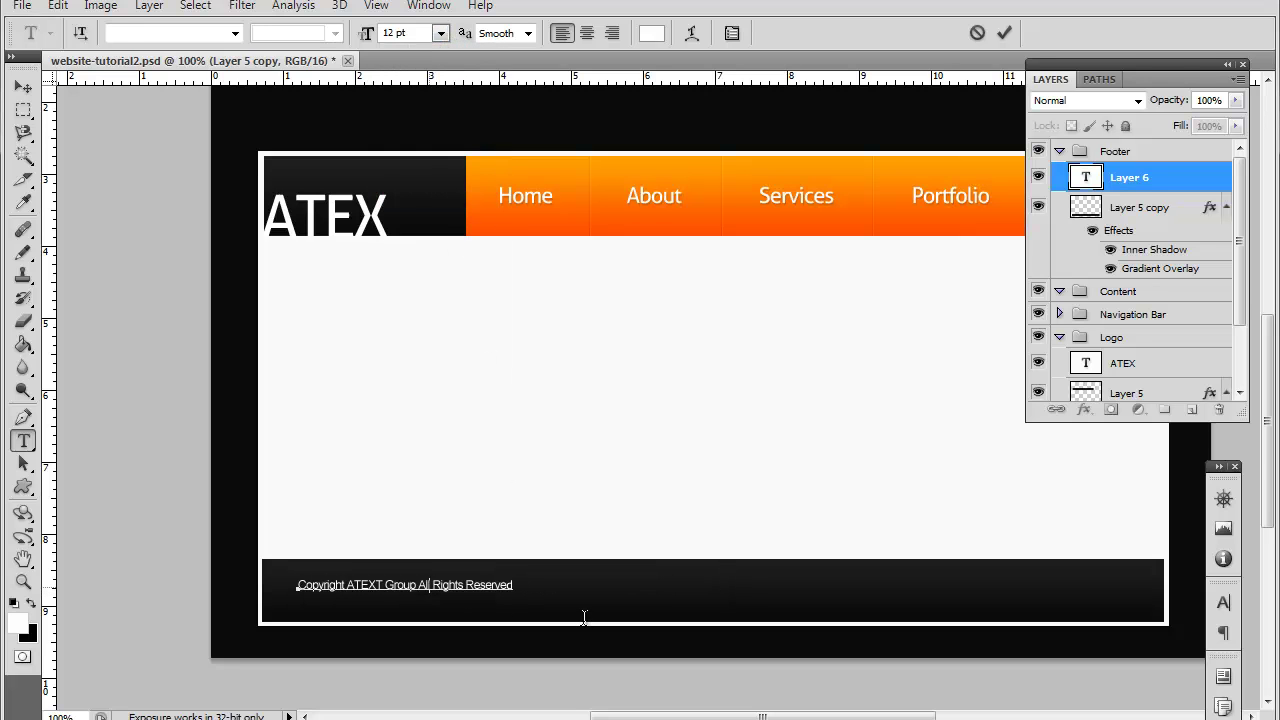
pyautogui.moveTo(577, 638); pyautogui.dragTo(555, 634)
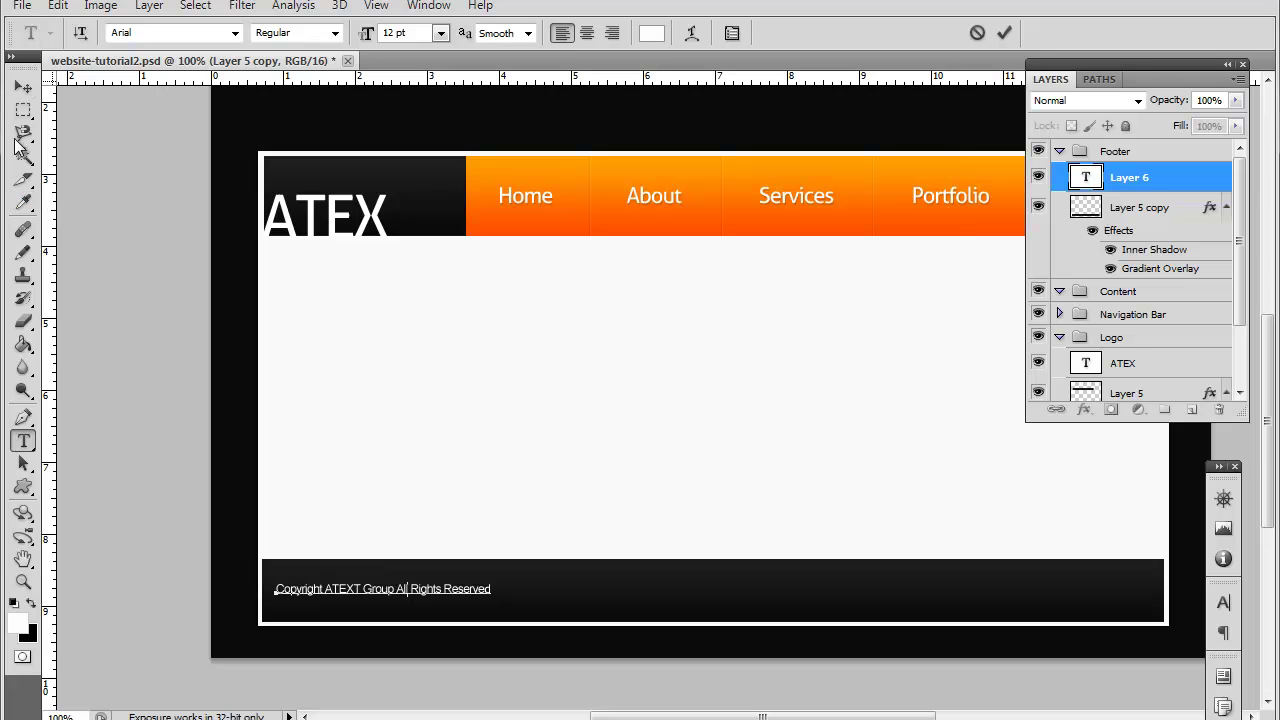
pyautogui.click(23, 87)
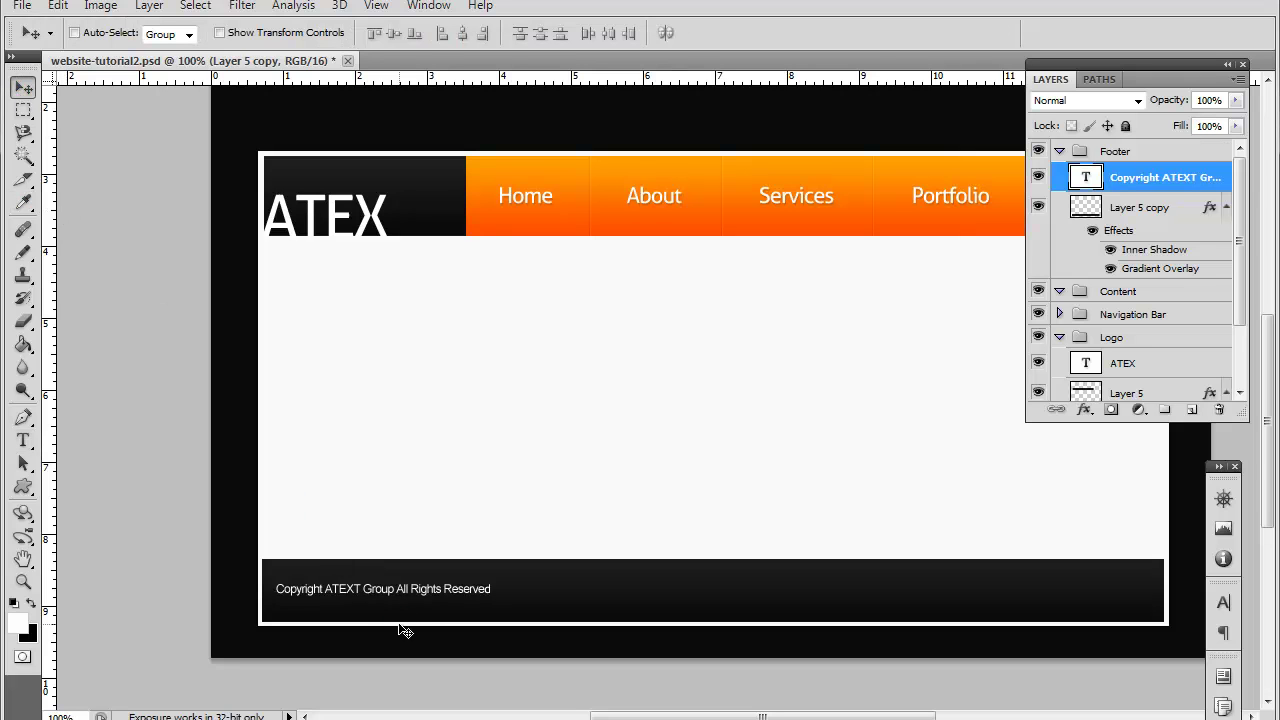
pyautogui.press('Right')
pyautogui.press('Right')
pyautogui.press('Right')
pyautogui.press('Right')
pyautogui.press('Down')
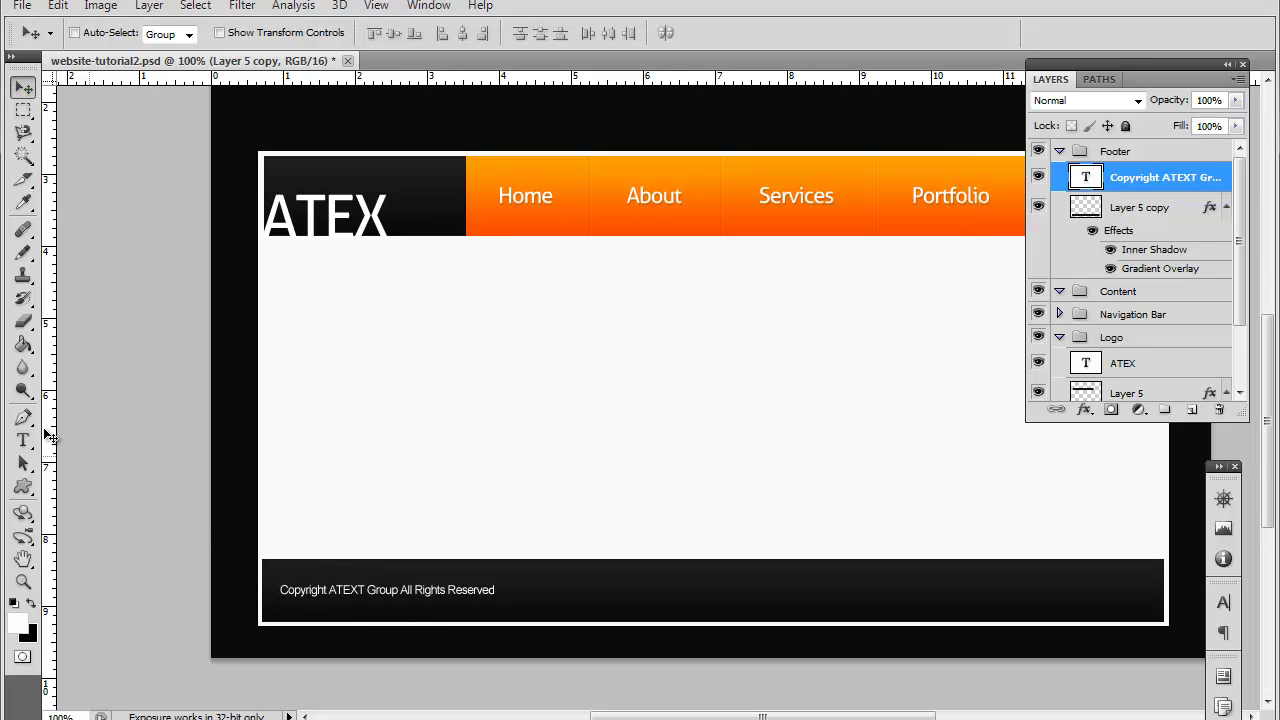
pyautogui.click(23, 440)
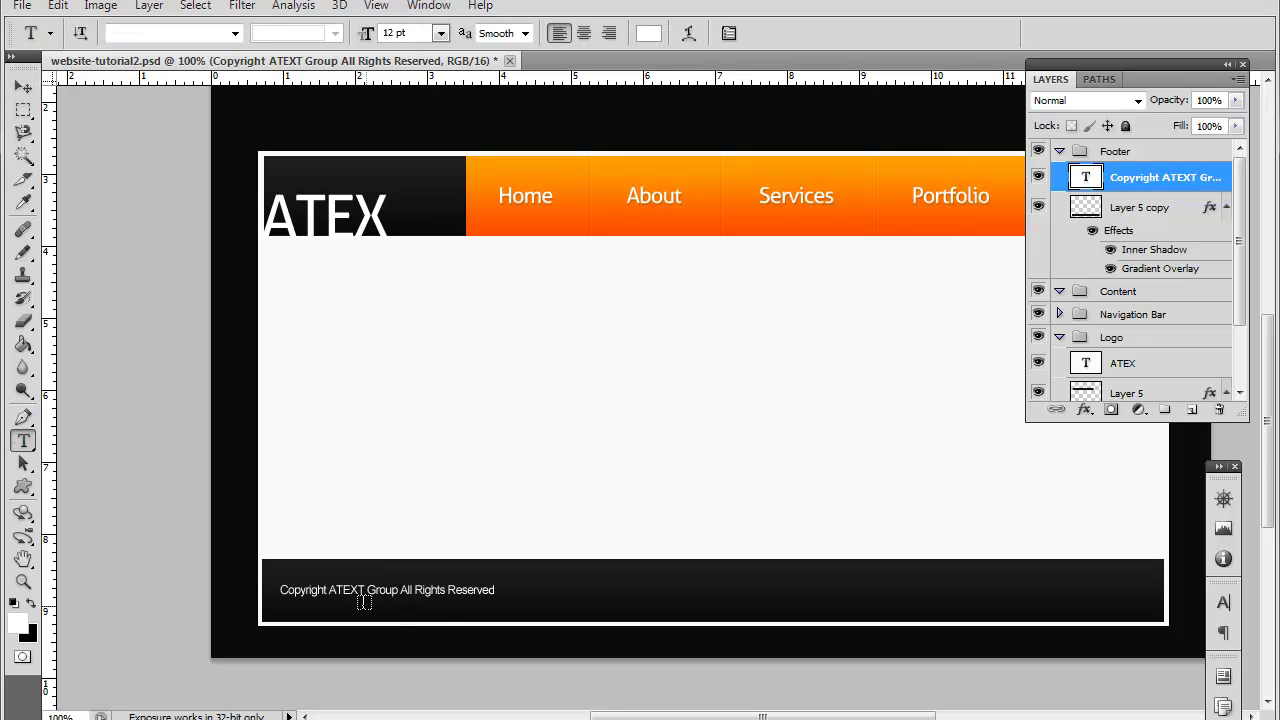
pyautogui.click(409, 592)
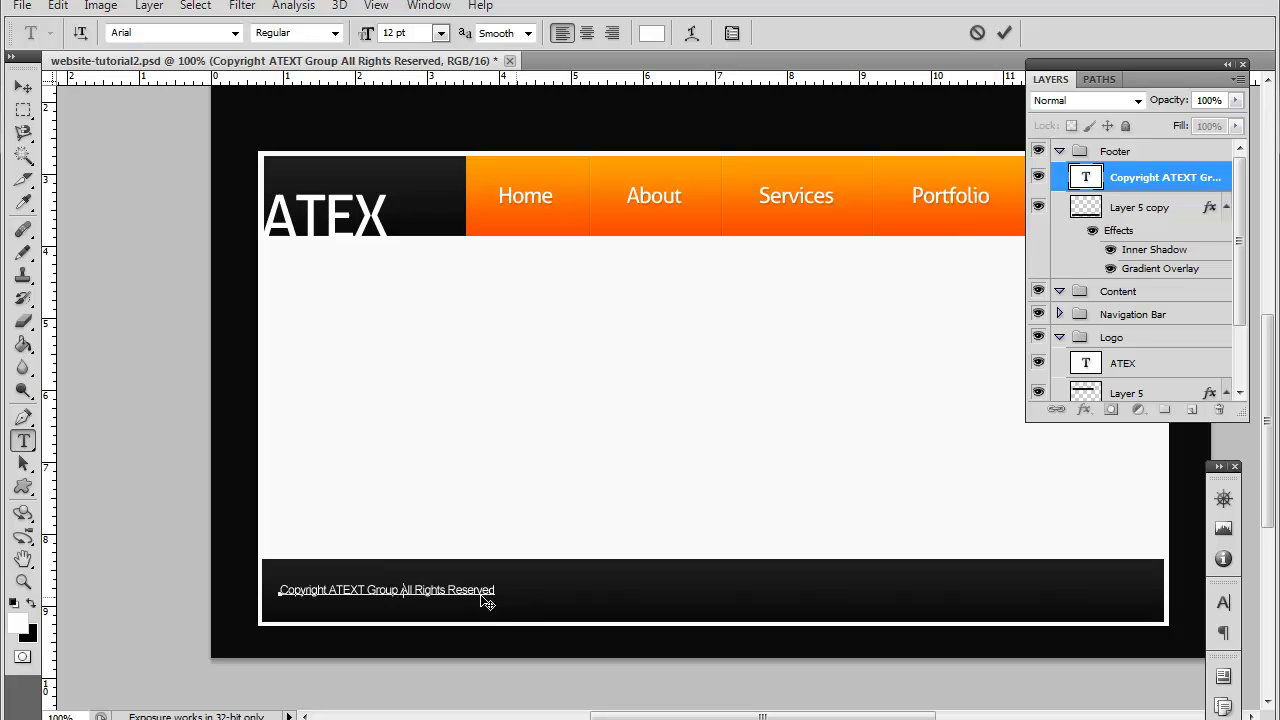
pyautogui.write('-')
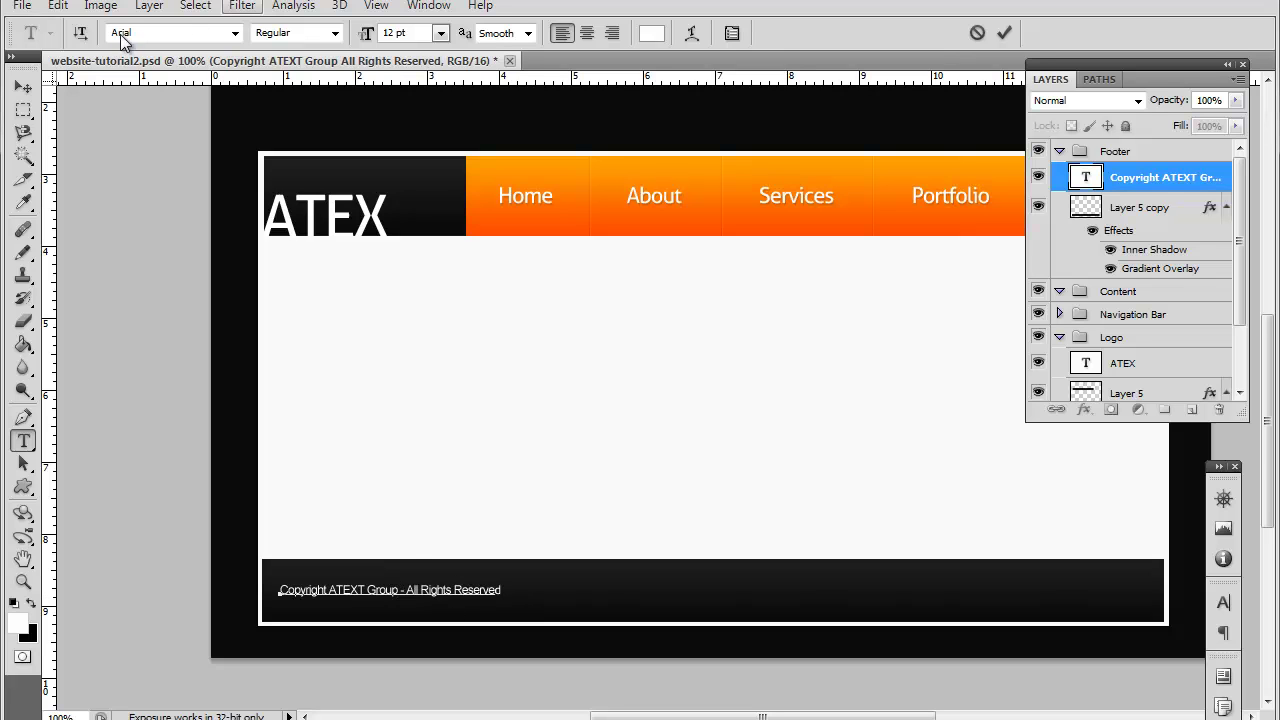
pyautogui.click(24, 88)
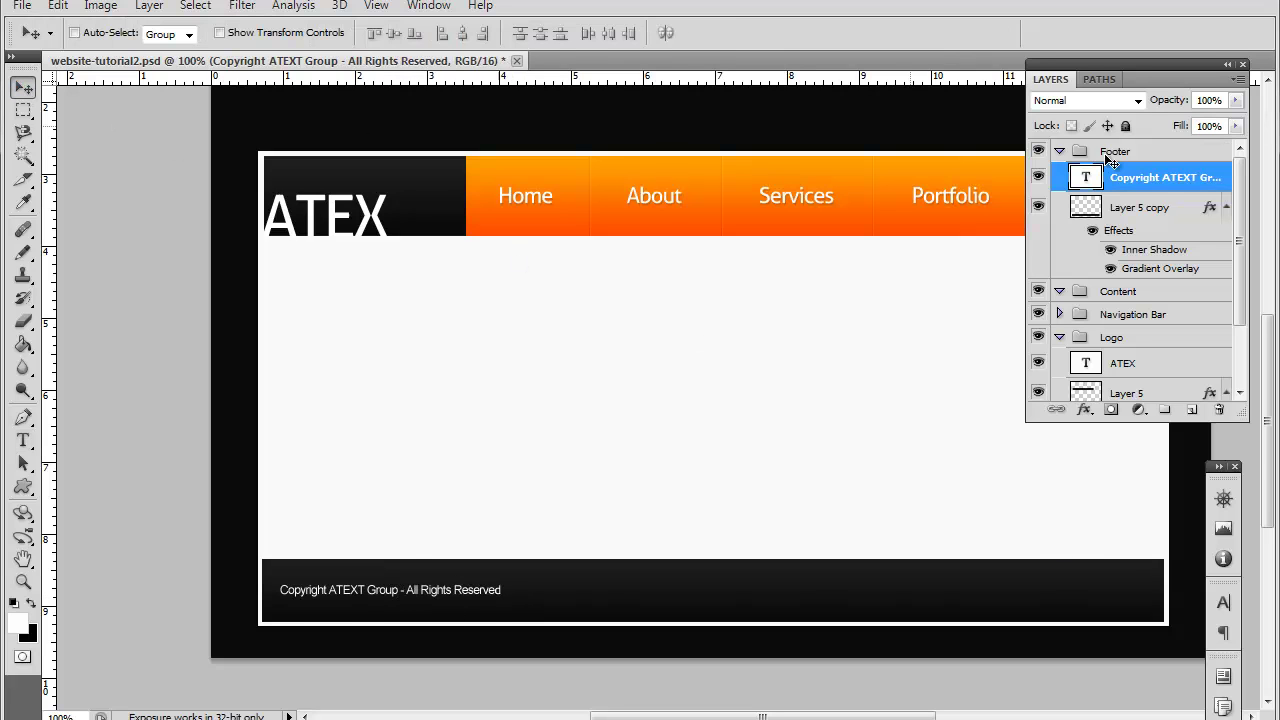
# - Duplicate the ATEX logo text into the Footer group at the footer's right end
pyautogui.click(1165, 369)
pyautogui.hotkey('ctrl', 'j')
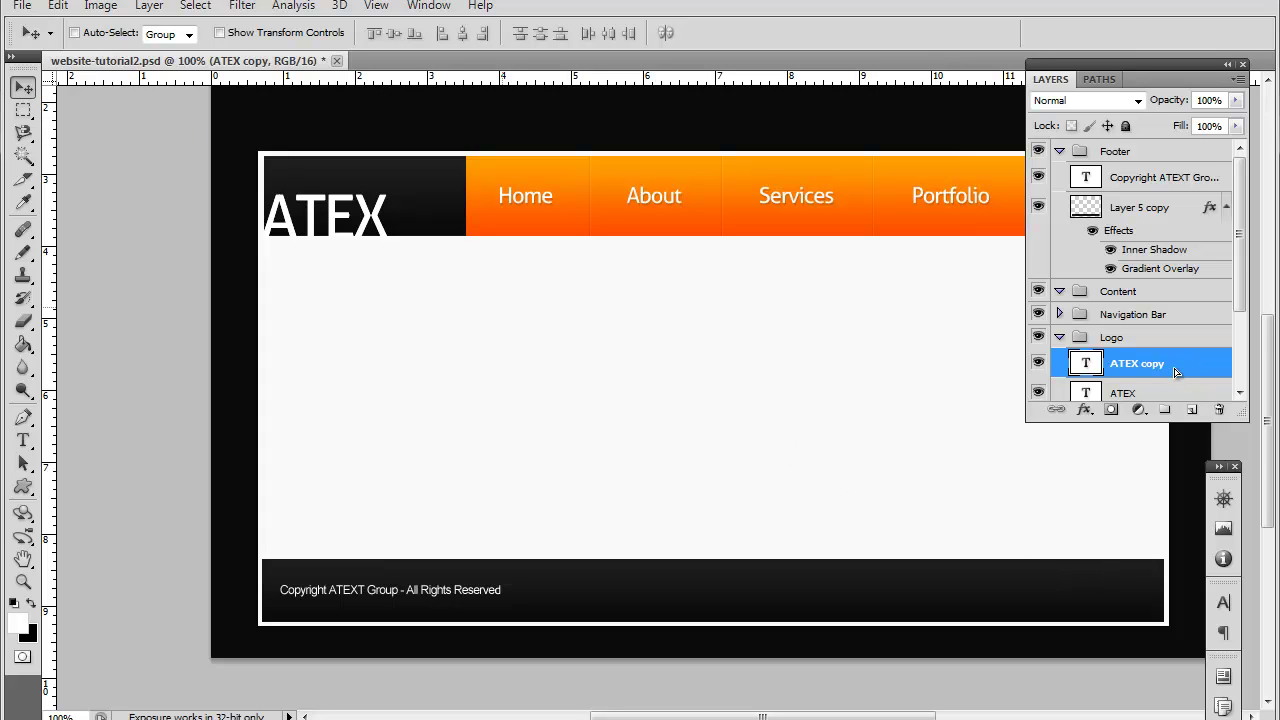
pyautogui.moveTo(1134, 366); pyautogui.dragTo(1123, 176)
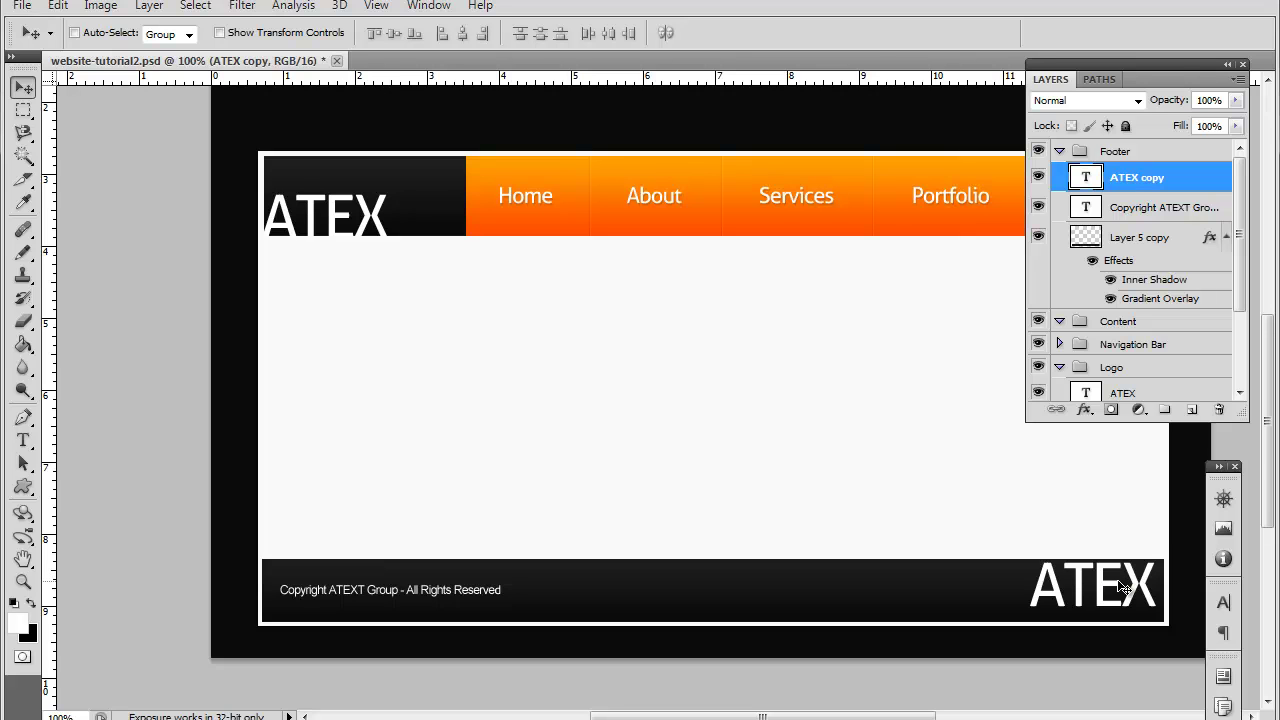
pyautogui.moveTo(1103, 583); pyautogui.dragTo(1107, 586)
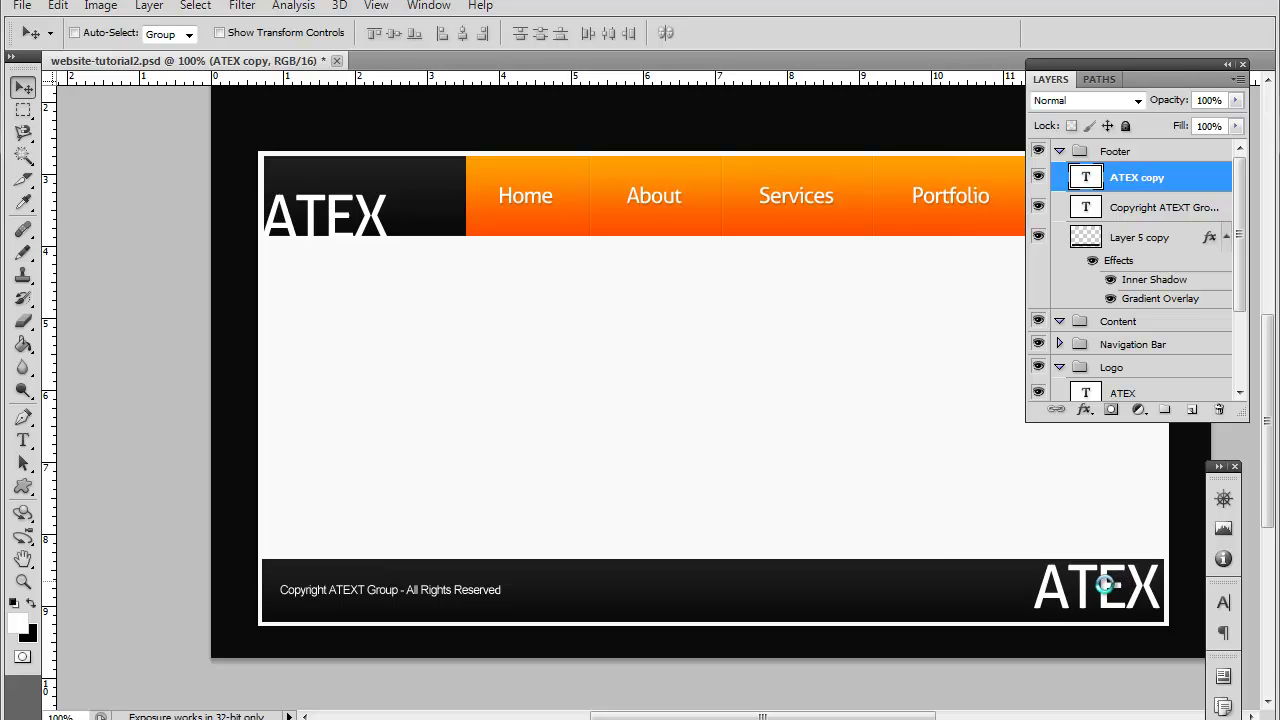
# - Scale down the ATEX copy and lower it slightly in the footer
pyautogui.hotkey('ctrl', 't')
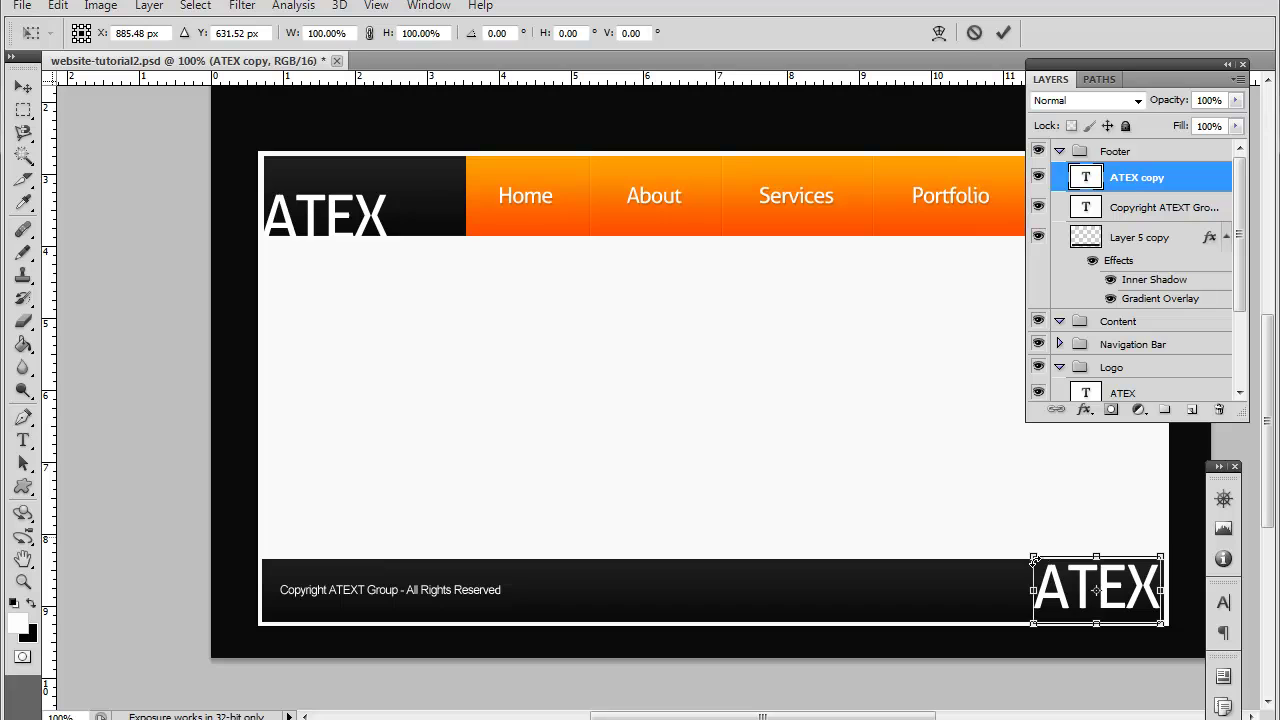
pyautogui.moveTo(1031, 557); pyautogui.dragTo(1049, 579)
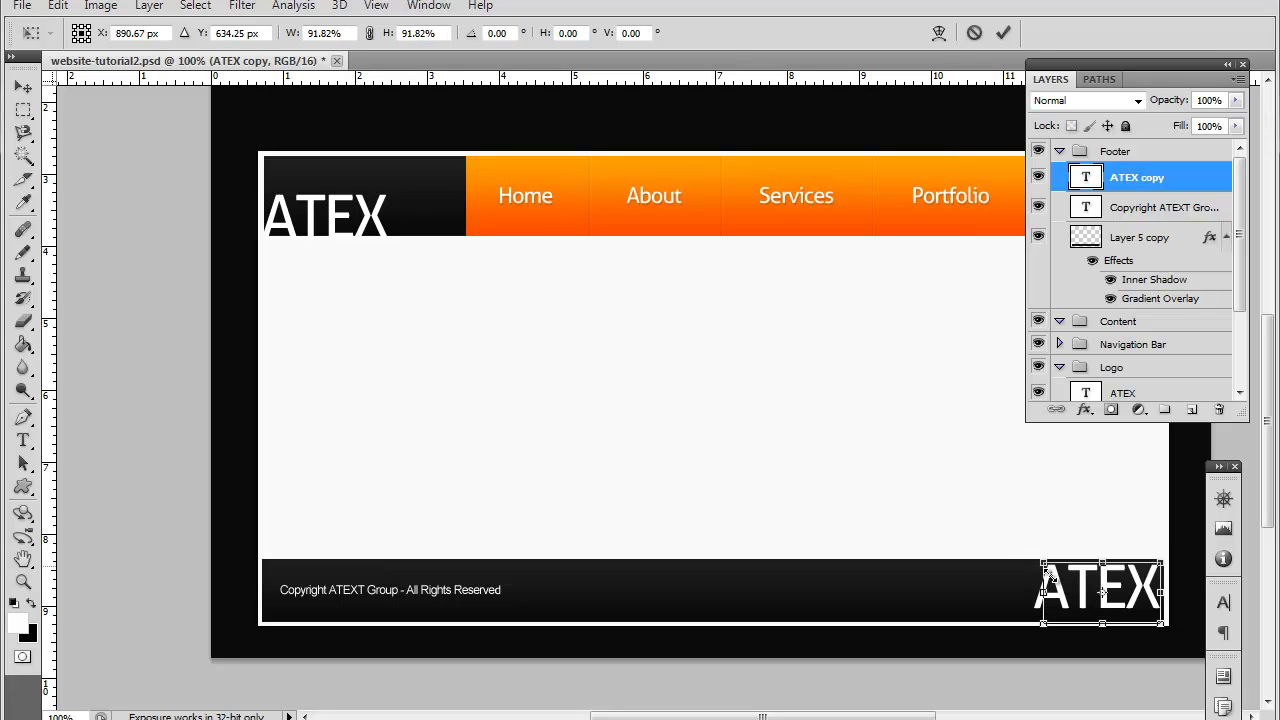
pyautogui.moveTo(1045, 566); pyautogui.dragTo(1050, 575)
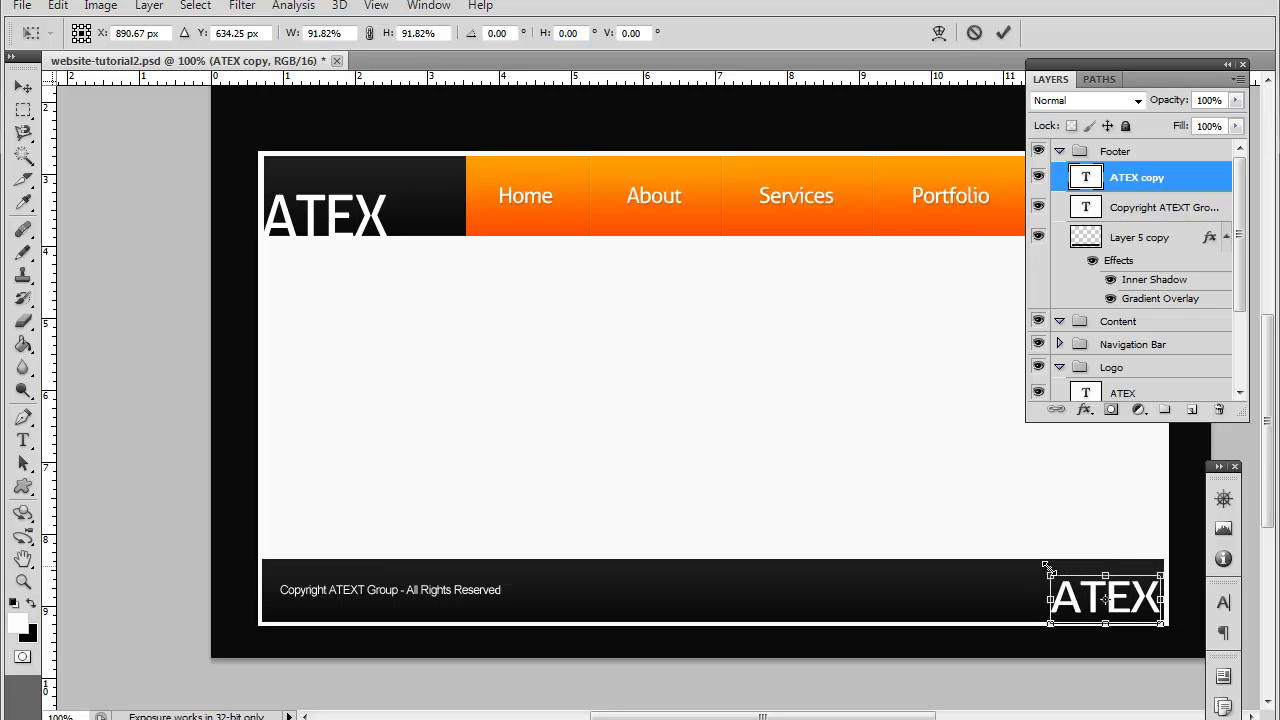
pyautogui.press('Return')
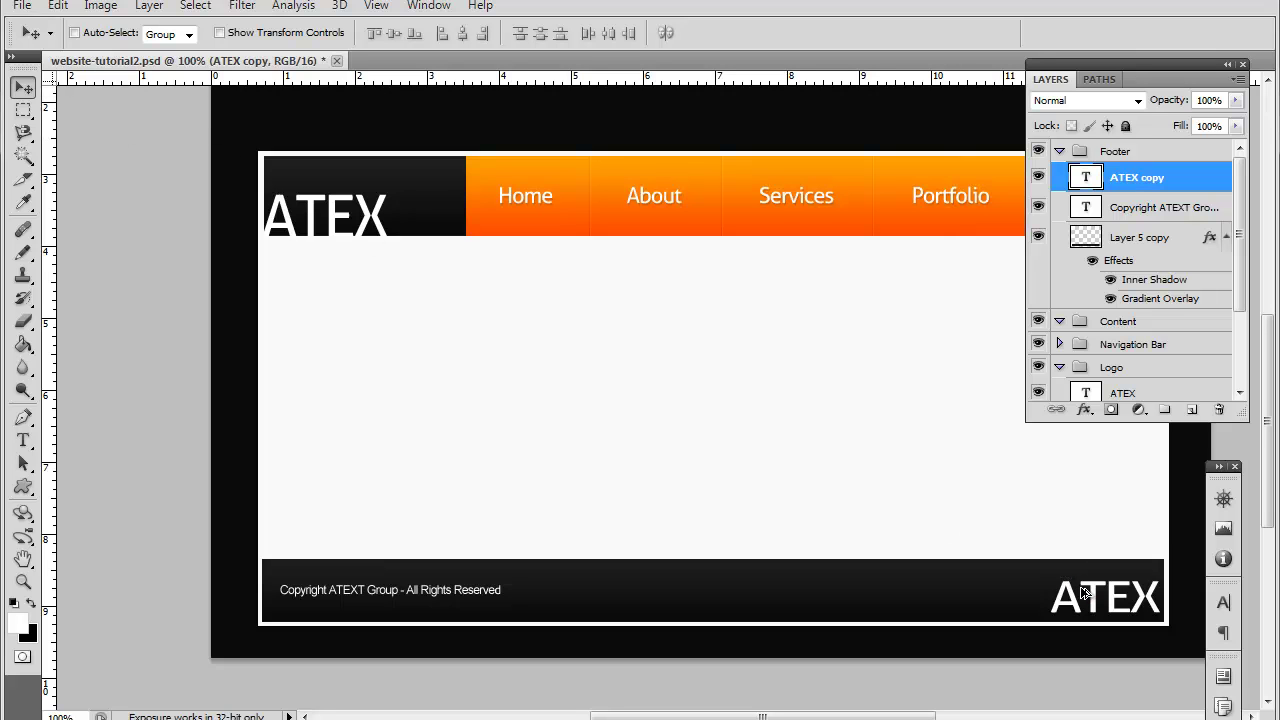
pyautogui.moveTo(1085, 592); pyautogui.dragTo(1085, 596)
# - Nudge the footer ATEX copy down and right toward the bottom-right corner
pyautogui.press('Up')
pyautogui.press('Up')
pyautogui.press('Up')
pyautogui.hotkey('ctrl', 'shift', '.')
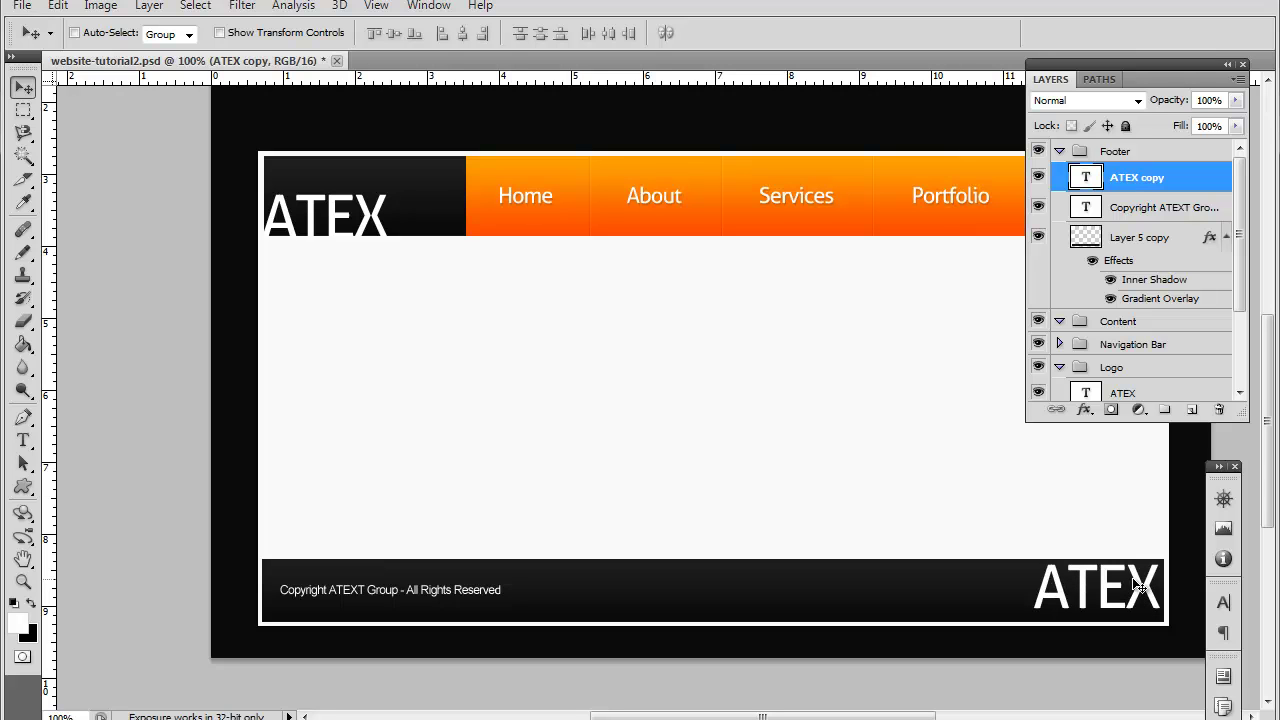
pyautogui.press('Down')
pyautogui.press('Down')
pyautogui.press('Down')
pyautogui.press('Down')
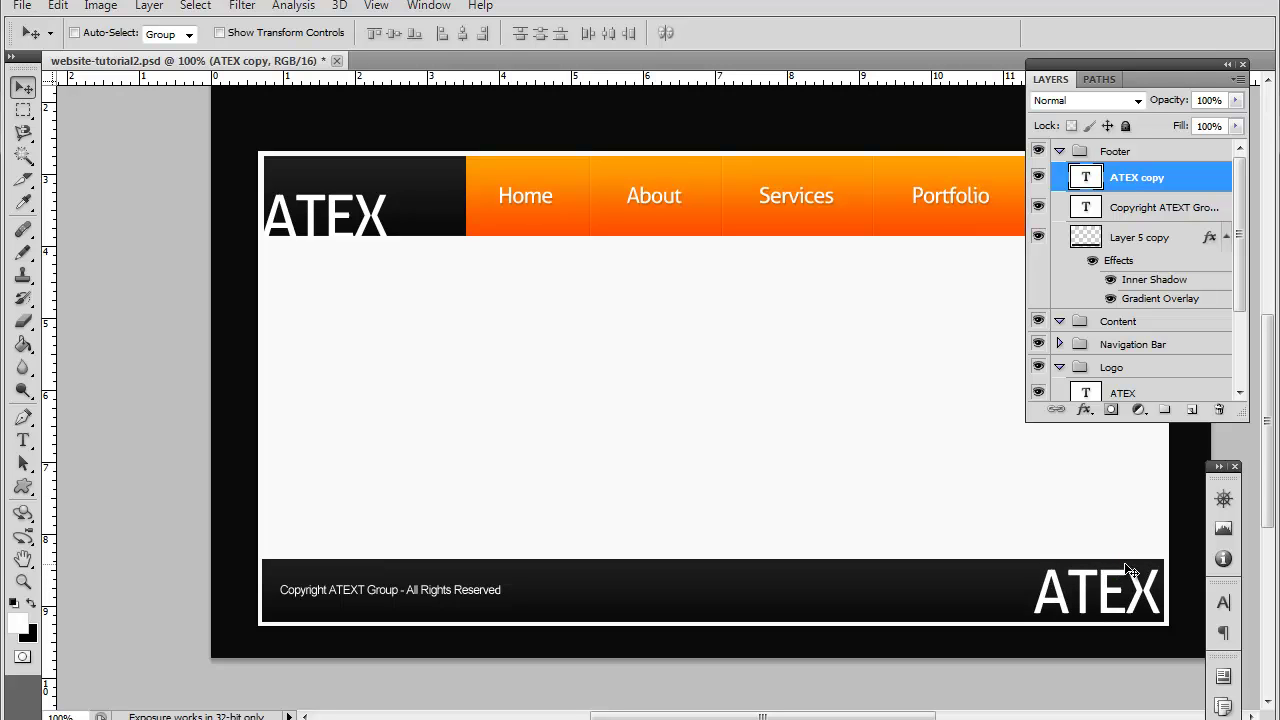
pyautogui.press('Down')
pyautogui.press('Down')
pyautogui.press('Down')
pyautogui.press('Down')
pyautogui.press('Down')
pyautogui.press('Down')
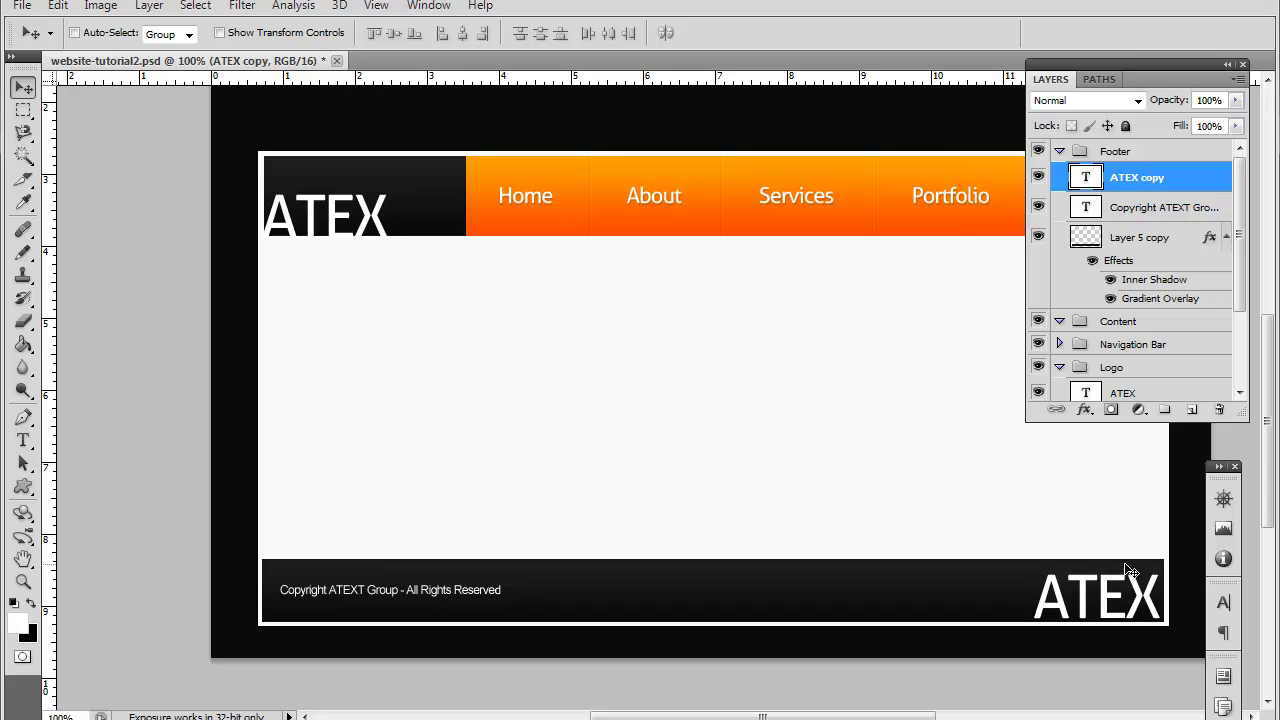
pyautogui.press('Down')
pyautogui.press('Down')
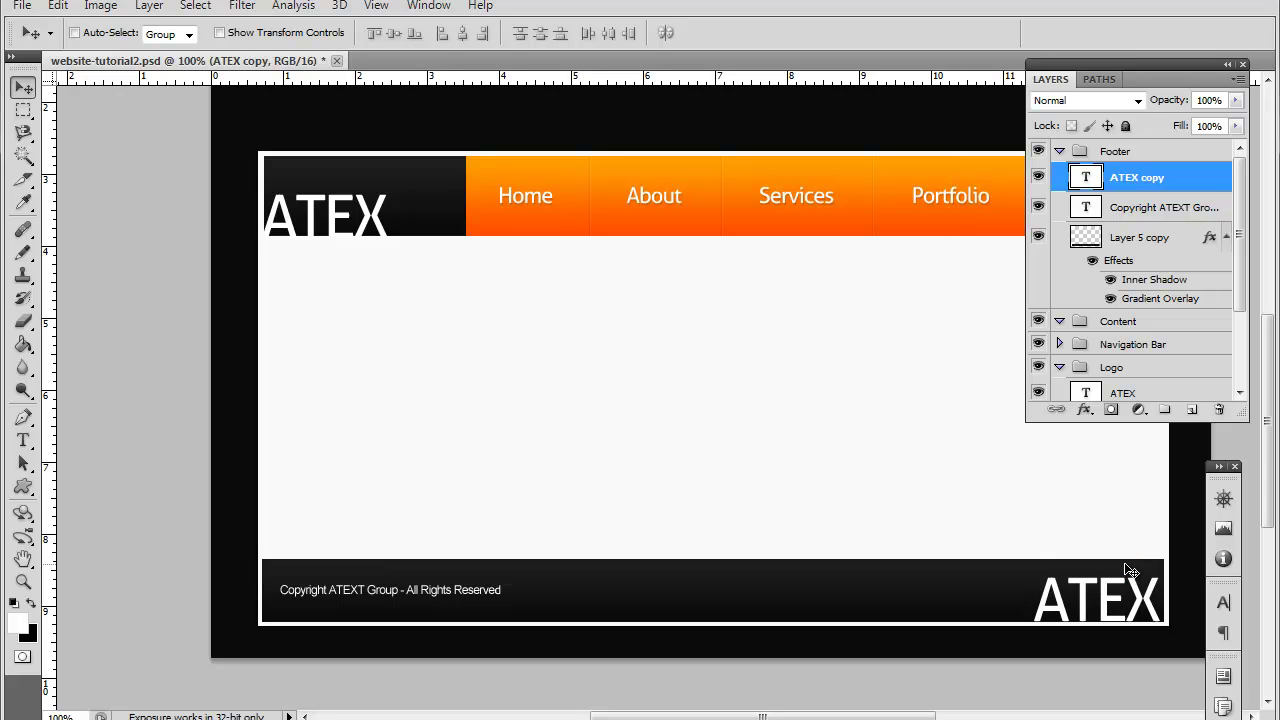
pyautogui.press('Down')
pyautogui.press('Down')
pyautogui.press('Right')
pyautogui.press('Right')
pyautogui.press('Right')
pyautogui.press('Right')
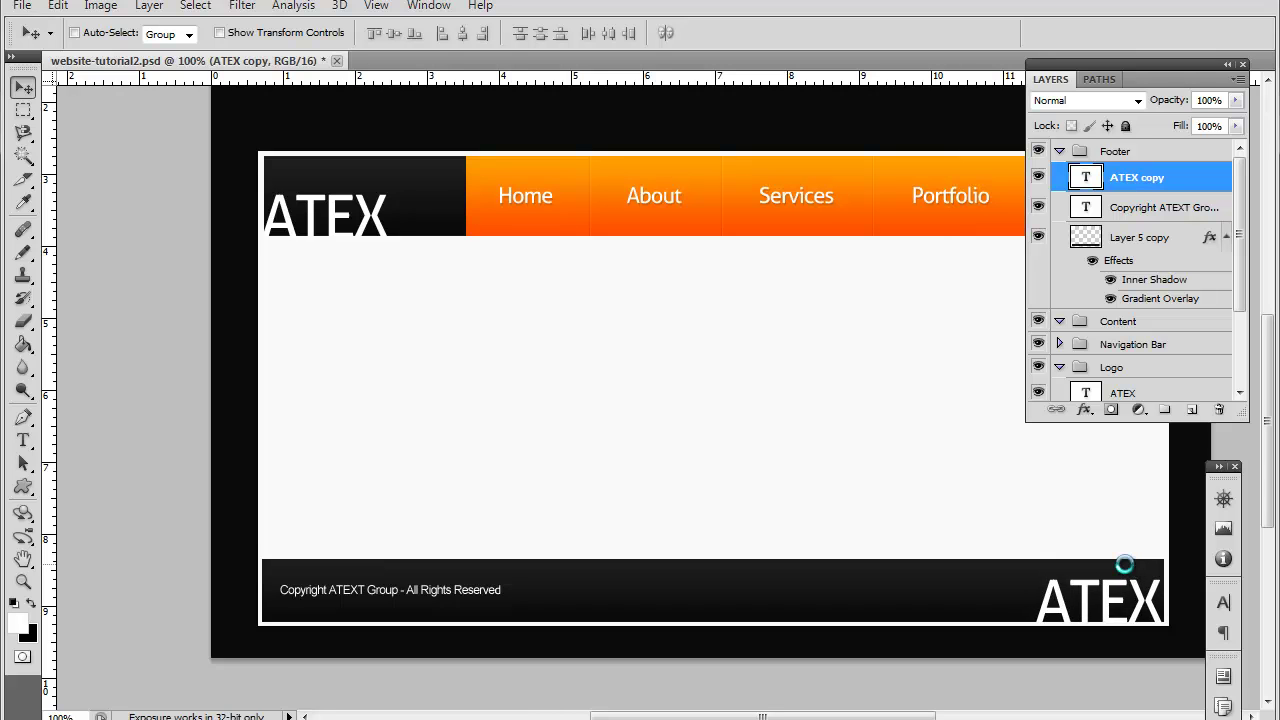
pyautogui.press('Right')
pyautogui.press('Right')
pyautogui.press('Right')
pyautogui.press('Right')
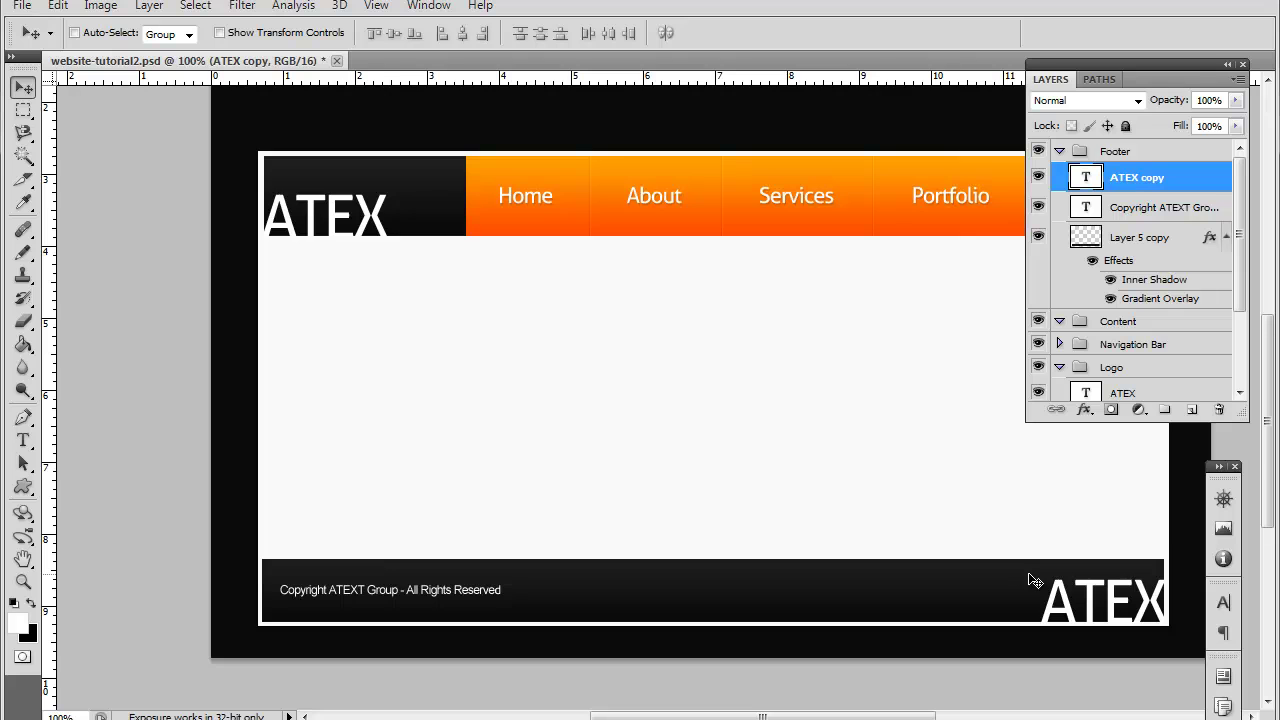
pyautogui.press('Right')
pyautogui.press('Right')
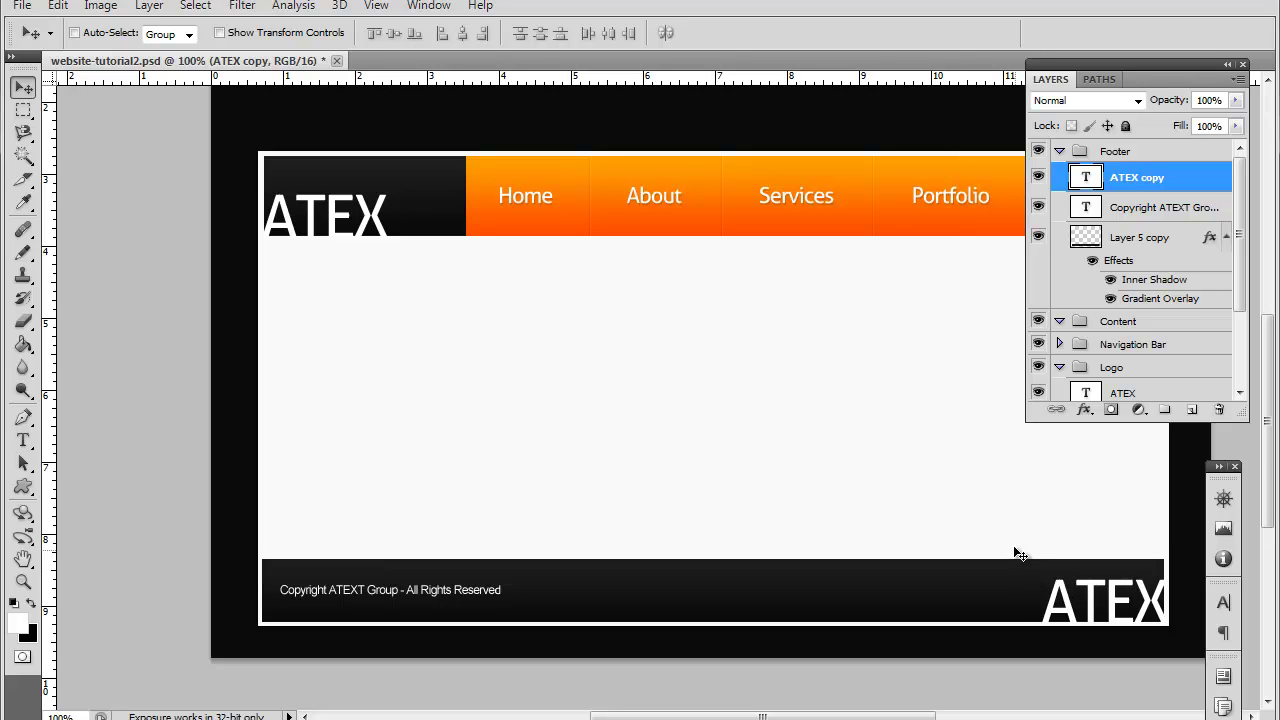
# - Shrink the footer ATEX copy slightly, to about 78%, and apply it
pyautogui.scroll(2, 960, 505)
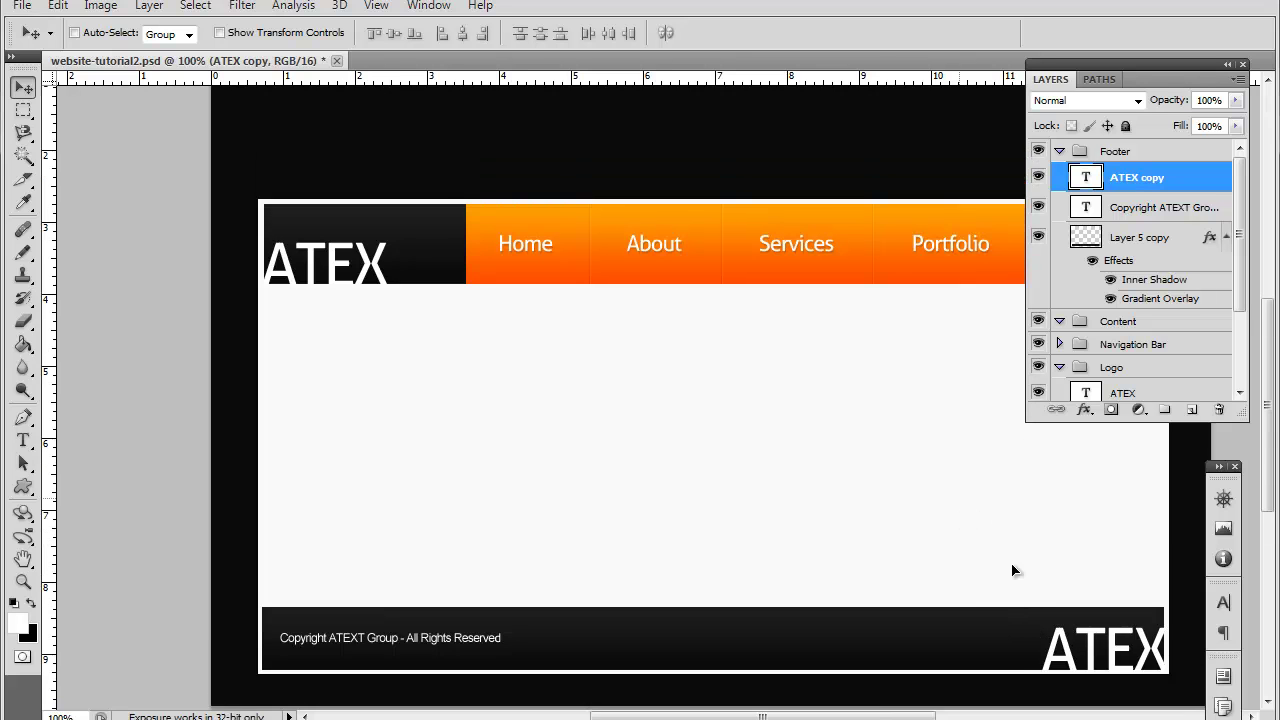
pyautogui.hotkey('ctrl', 't')
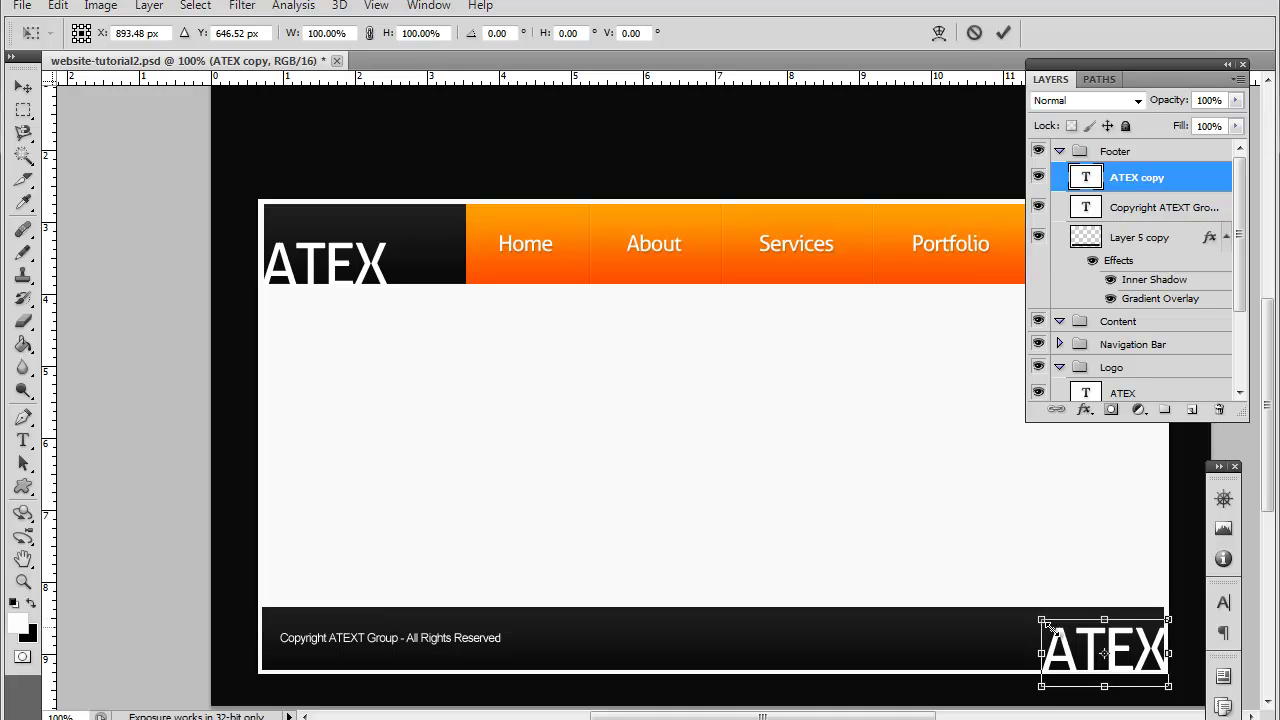
pyautogui.moveTo(1046, 622); pyautogui.dragTo(1067, 636)
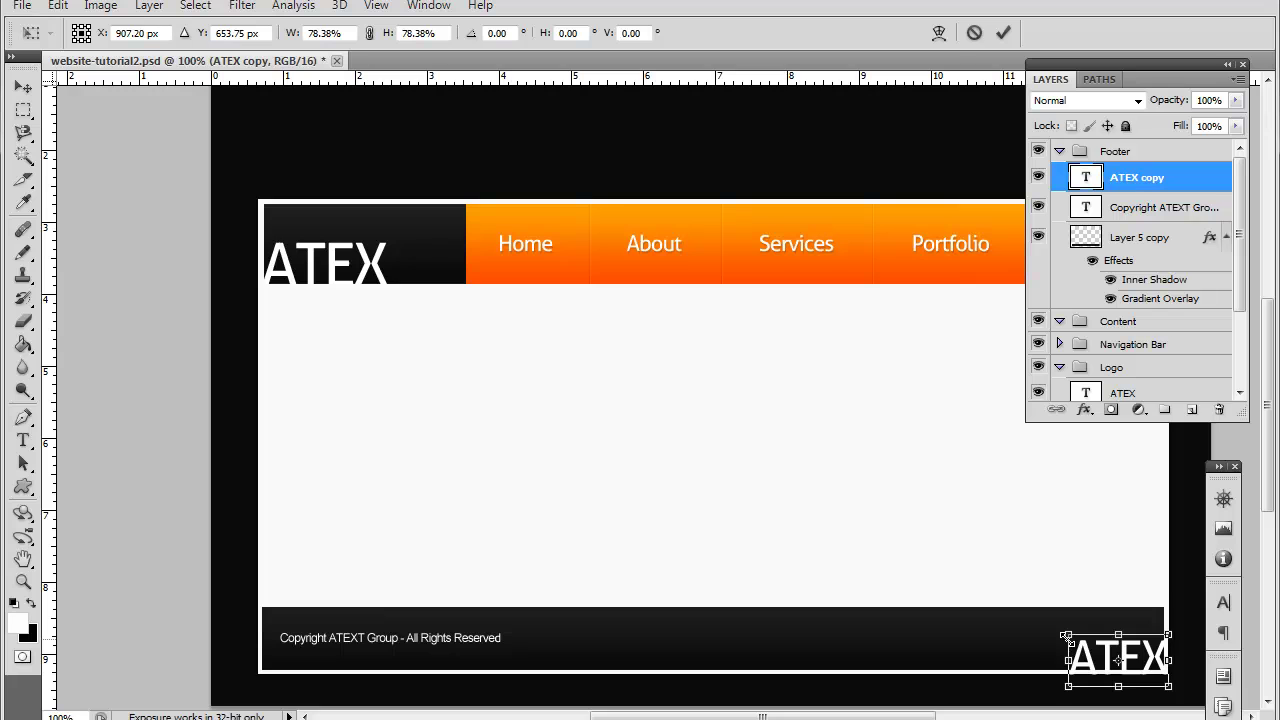
pyautogui.press('Return')
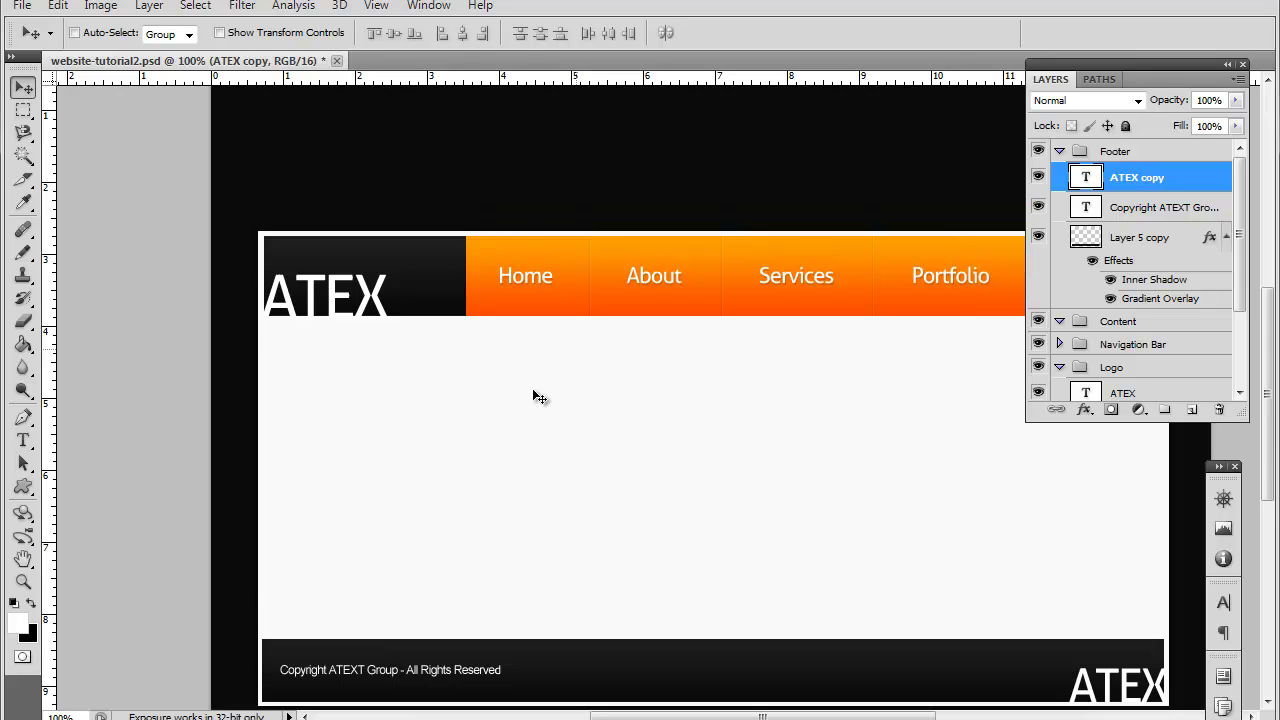
pyautogui.scroll(1, 537, 394)
pyautogui.scroll(-1, 586, 390)
pyautogui.scroll(2, 583, 414)
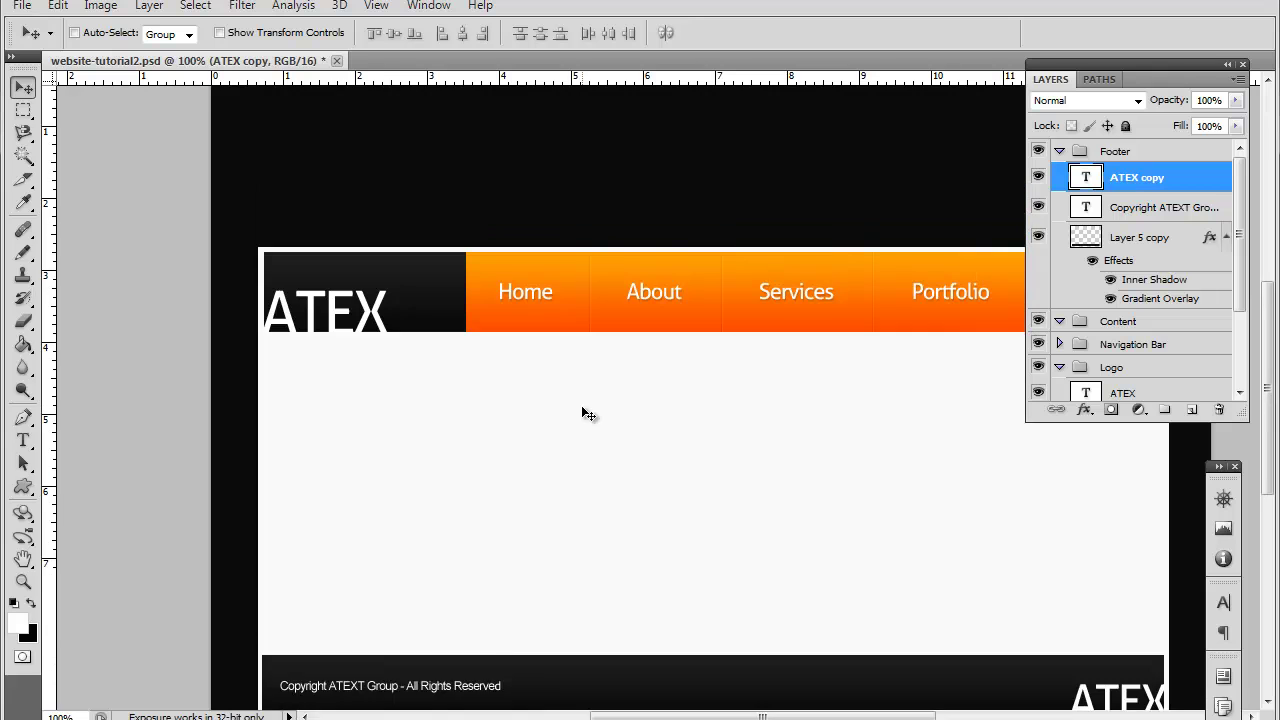
# - Collapse the Footer group in the Layers panel
pyautogui.scroll(1, 582, 411)
pyautogui.scroll(-1, 584, 418)
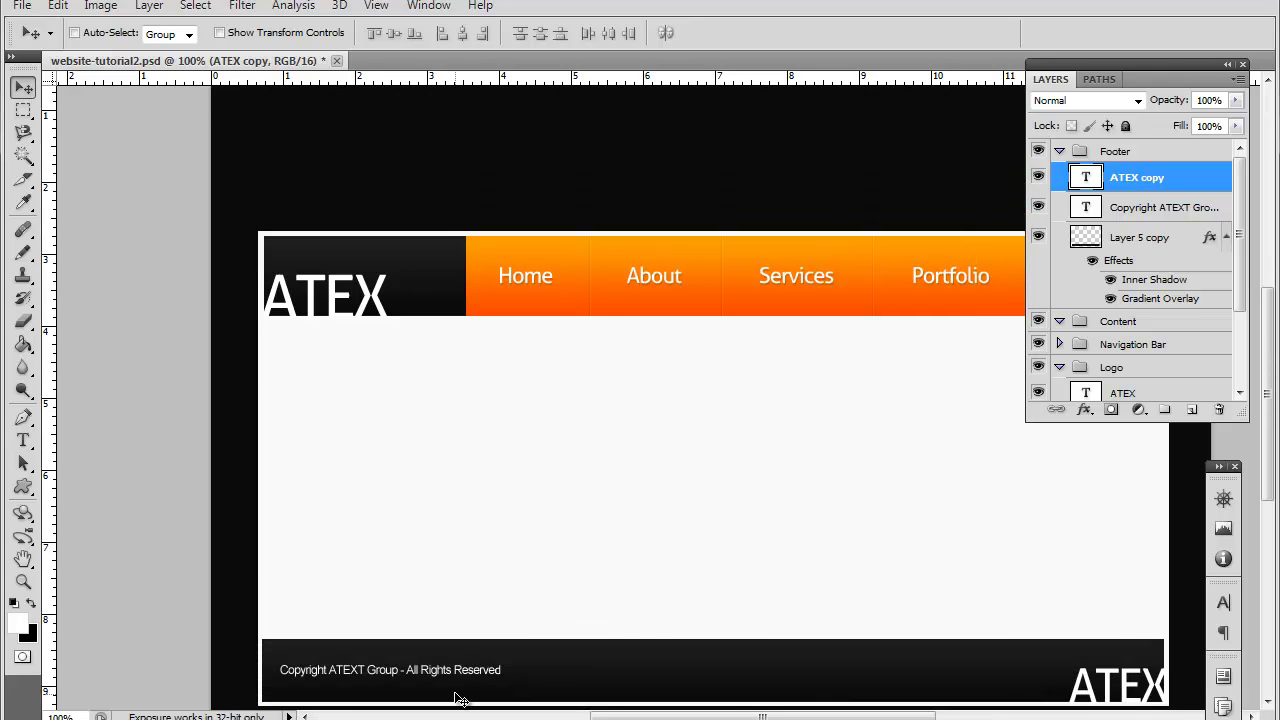
pyautogui.scroll(-1, 650, 612)
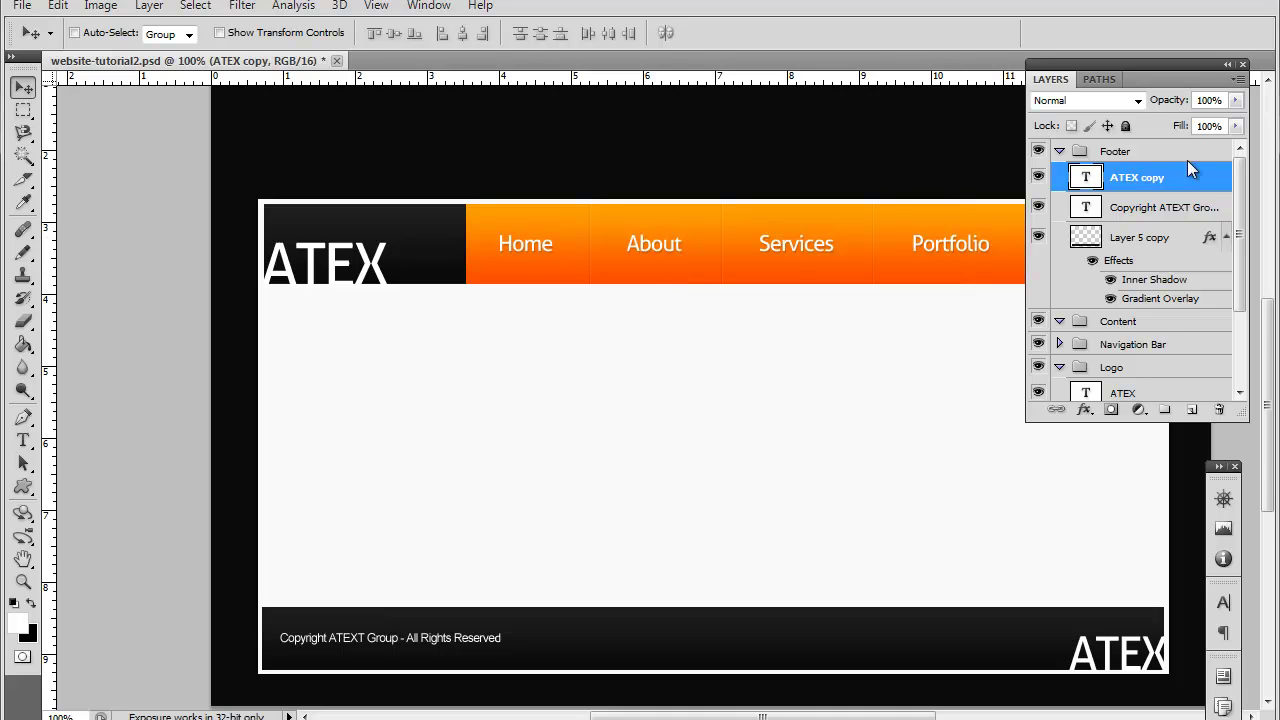
pyautogui.click(1115, 152)
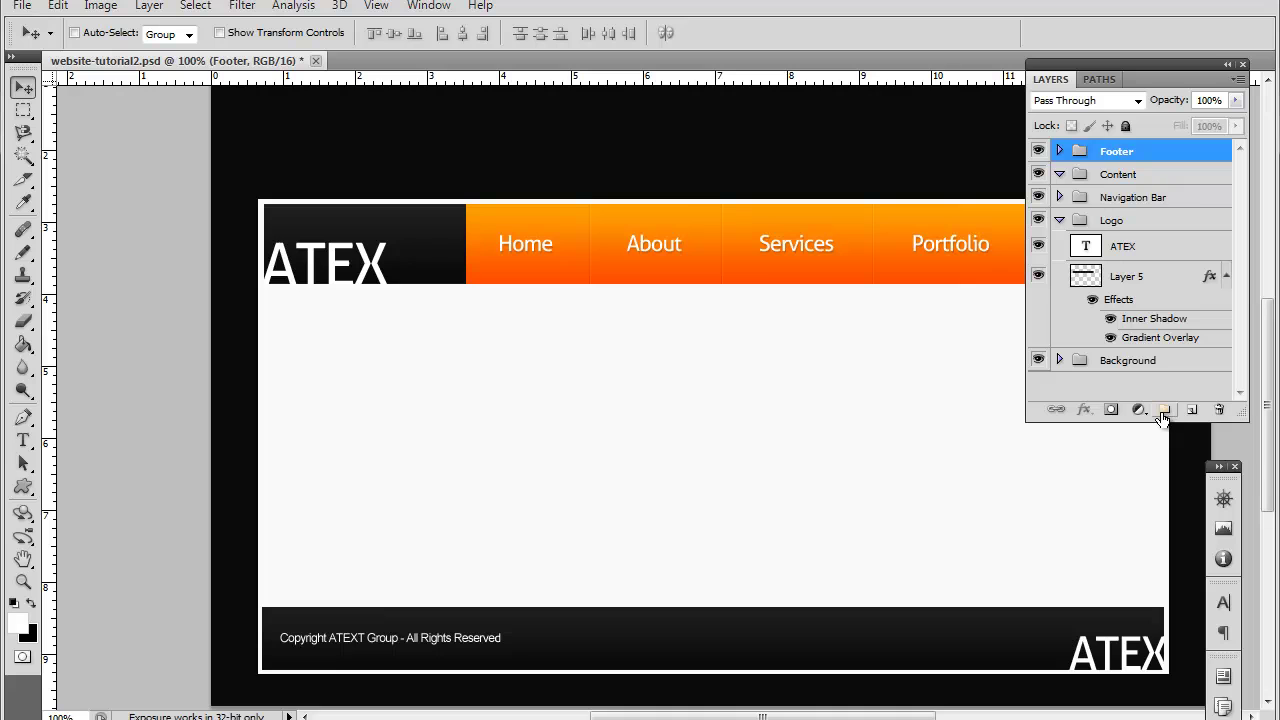
pyautogui.click(1118, 176)
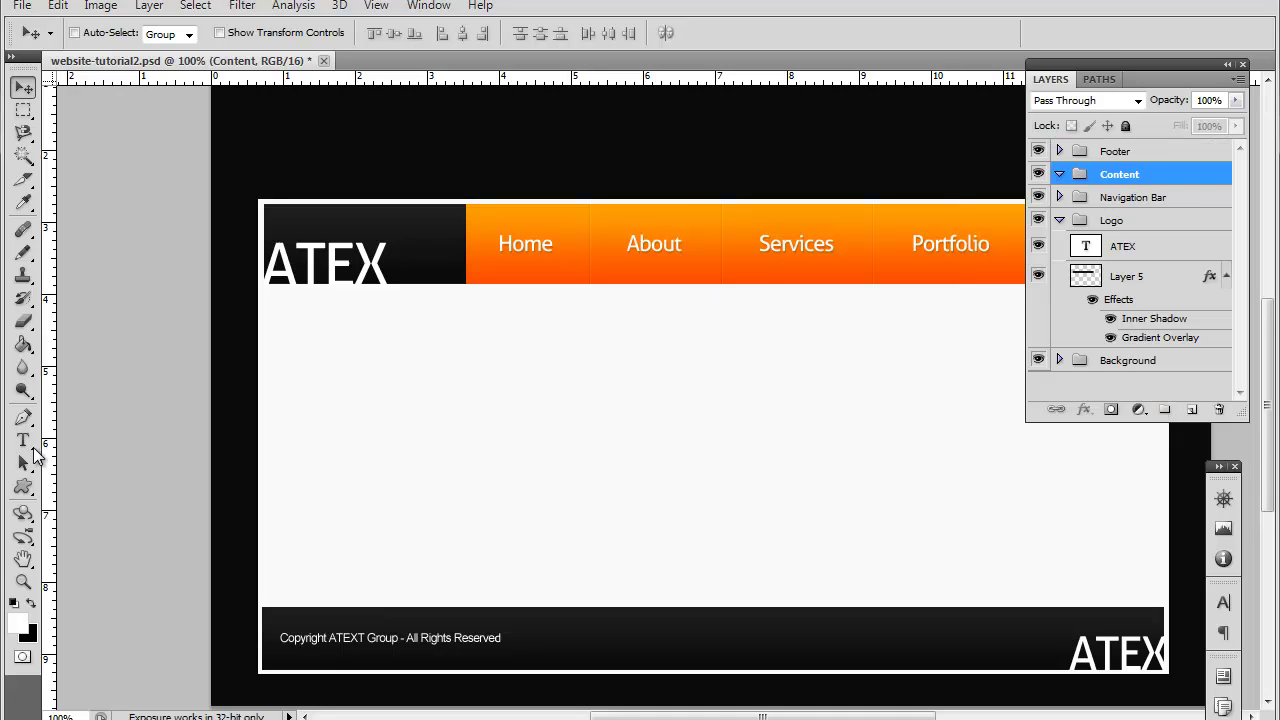
pyautogui.click(23, 440)
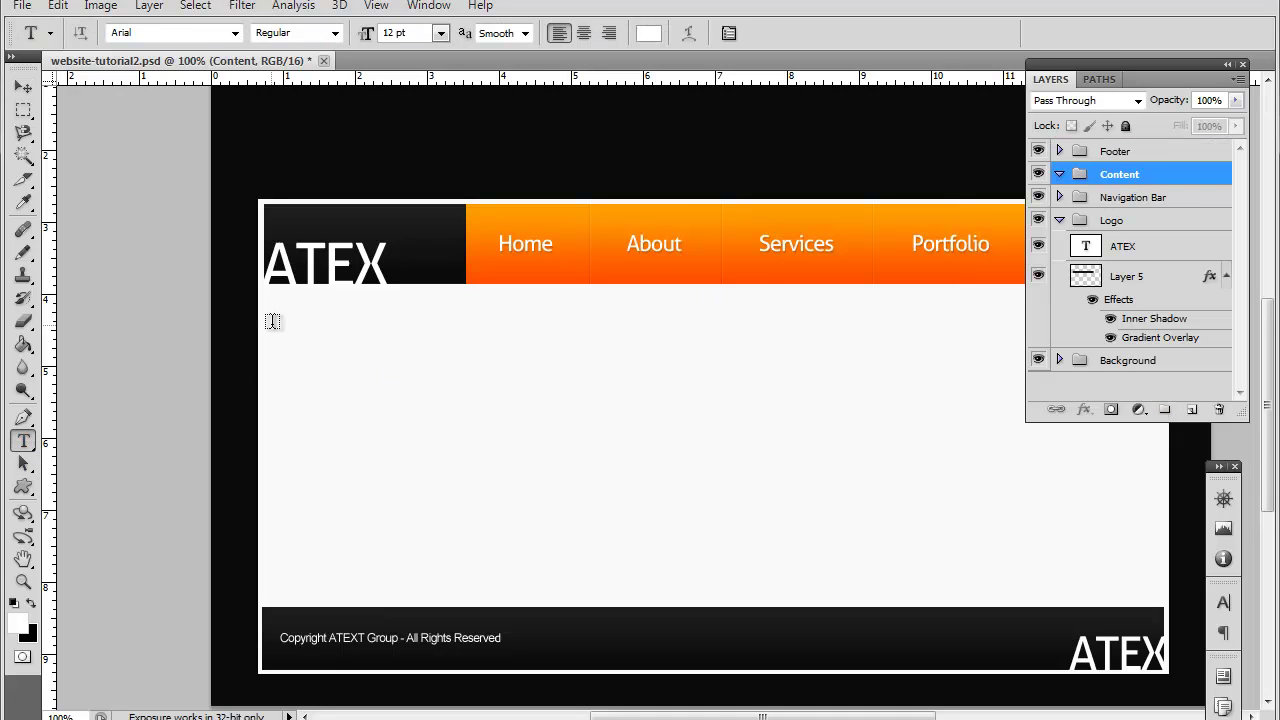
pyautogui.click(285, 312)
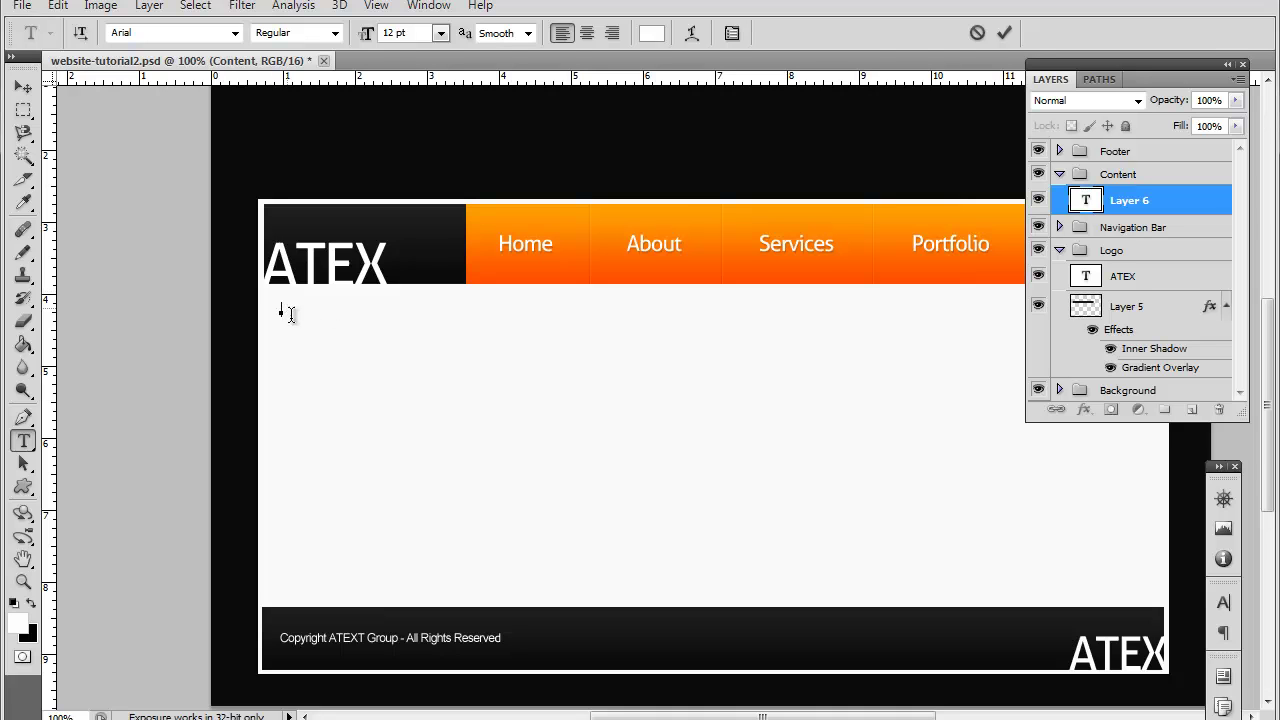
pyautogui.press('Return')
pyautogui.press('BackSpace')
pyautogui.click(440, 34)
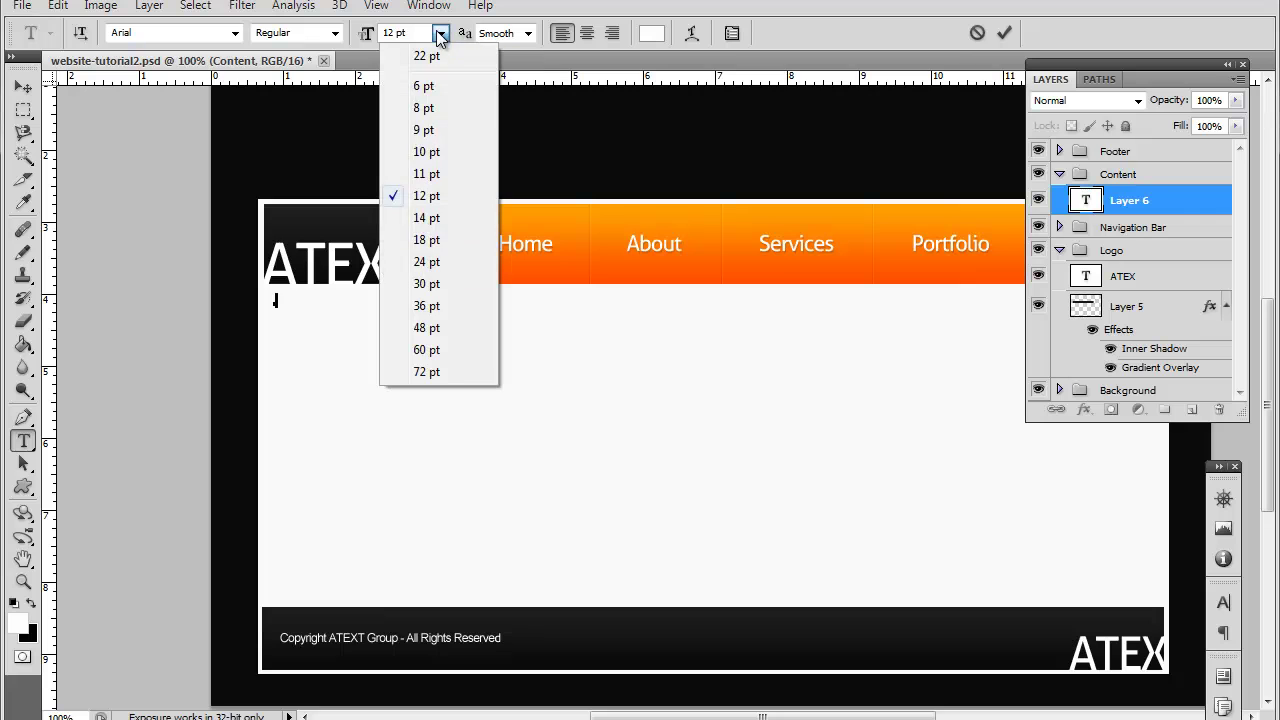
pyautogui.click(426, 284)
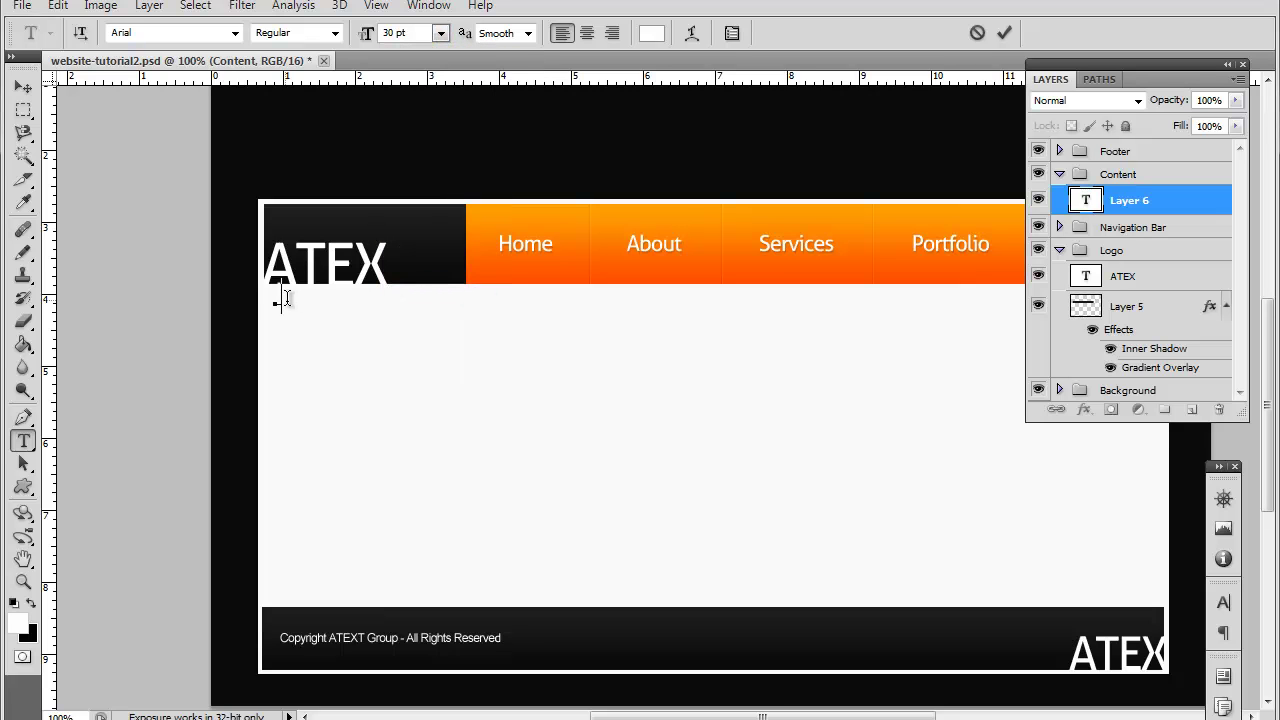
pyautogui.click(1219, 410)
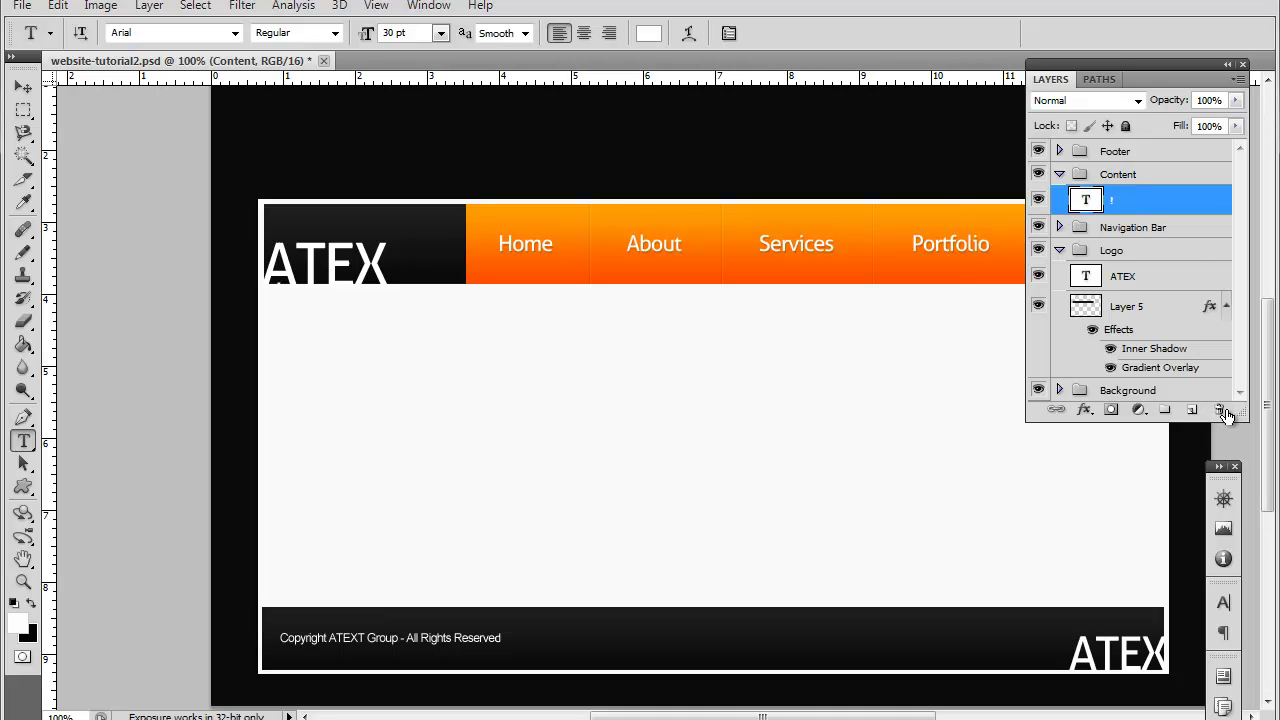
pyautogui.click(1219, 410)
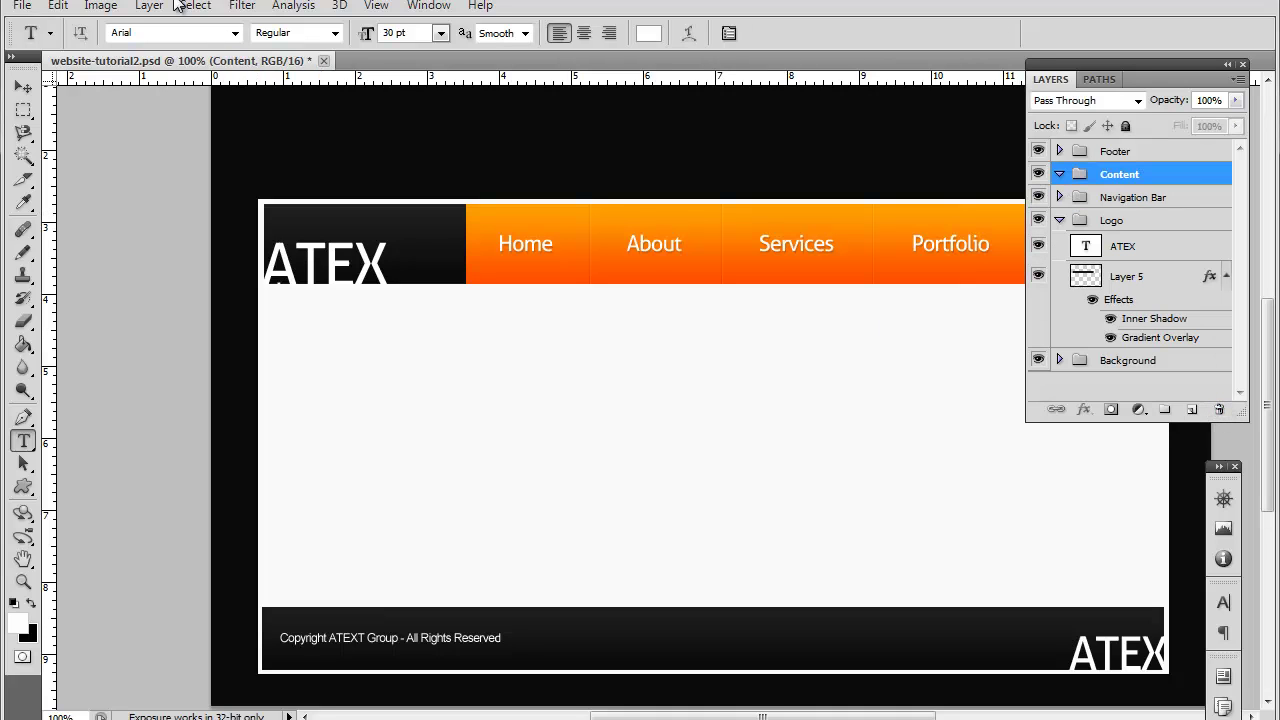
# - Open website-tutorial.psd from the Desktop
pyautogui.click(21, 5)
pyautogui.click(40, 52)
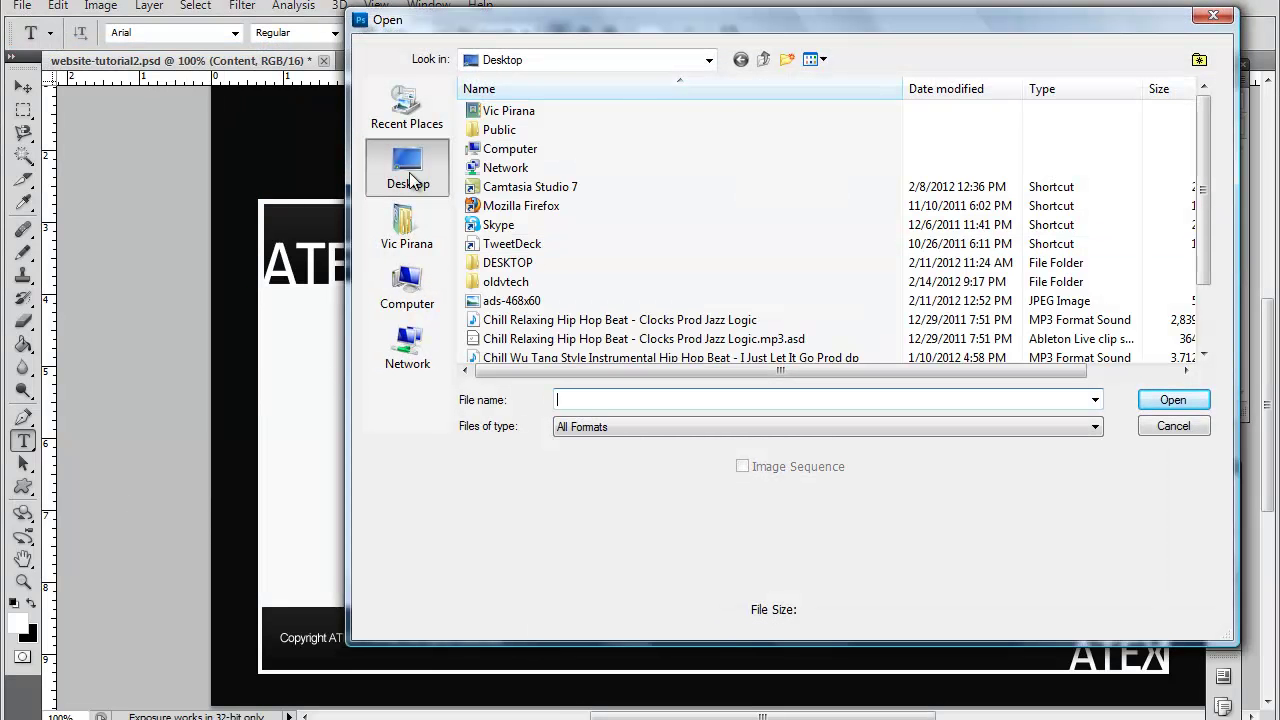
pyautogui.scroll(-2, 638, 258)
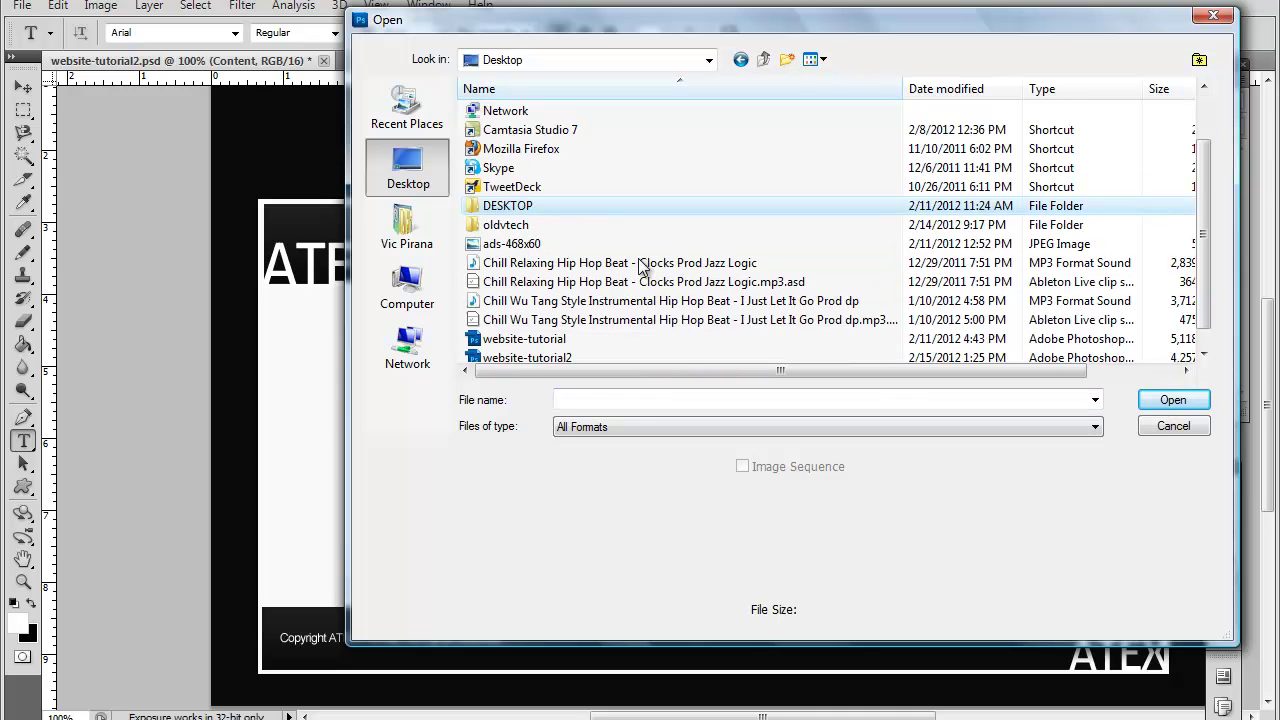
pyautogui.doubleClick(566, 321)
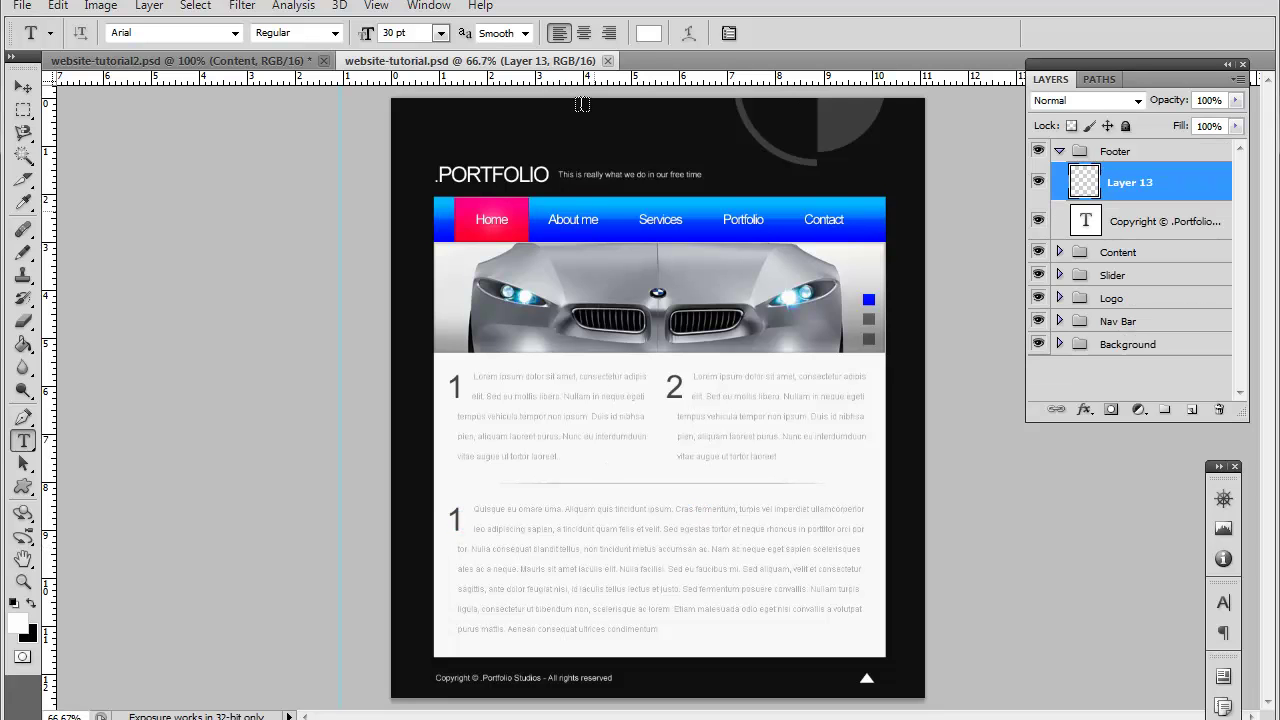
# - Copy the portfolio file's Full Content group into website-tutorial2.psd
pyautogui.click(1059, 275)
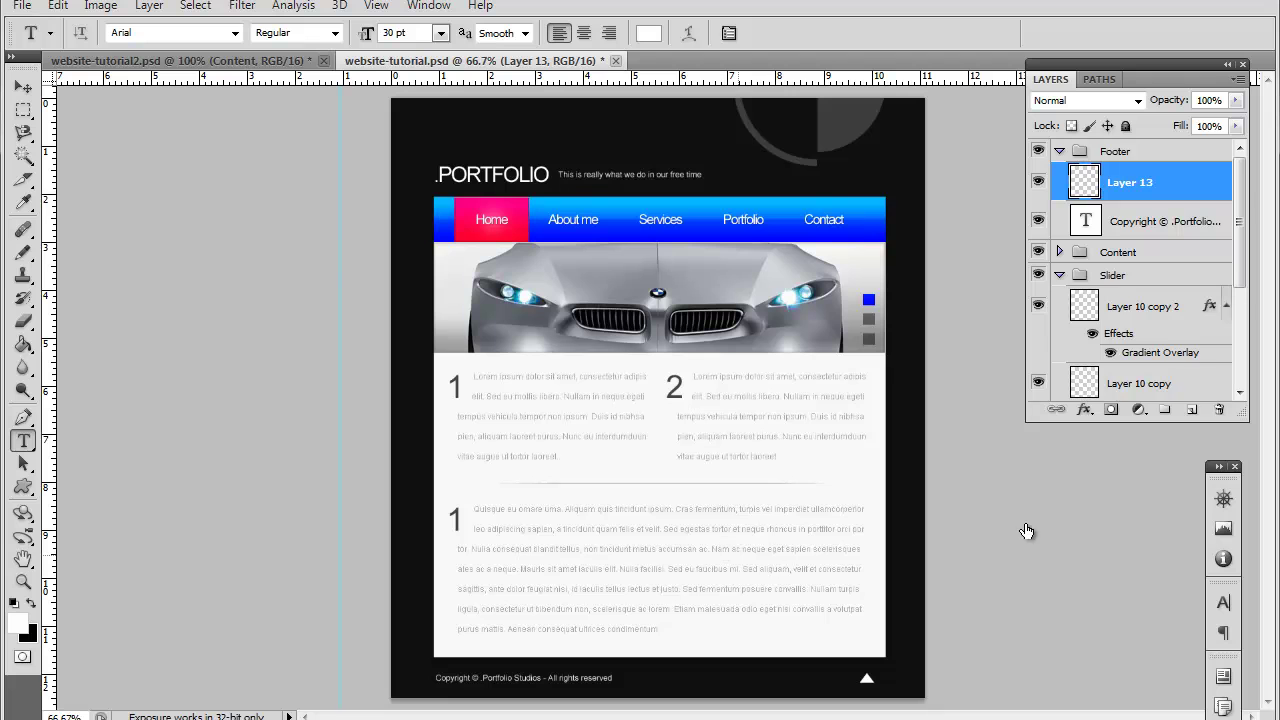
pyautogui.scroll(-4, 1070, 280)
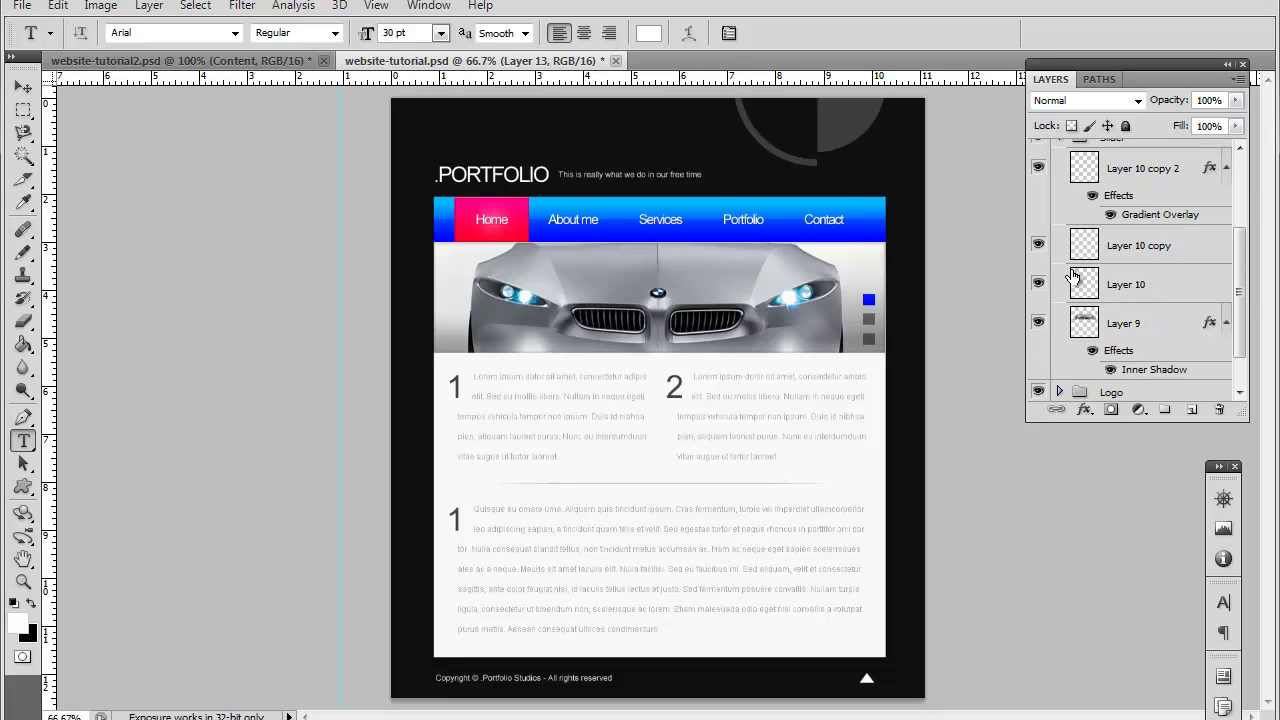
pyautogui.scroll(5, 1075, 270)
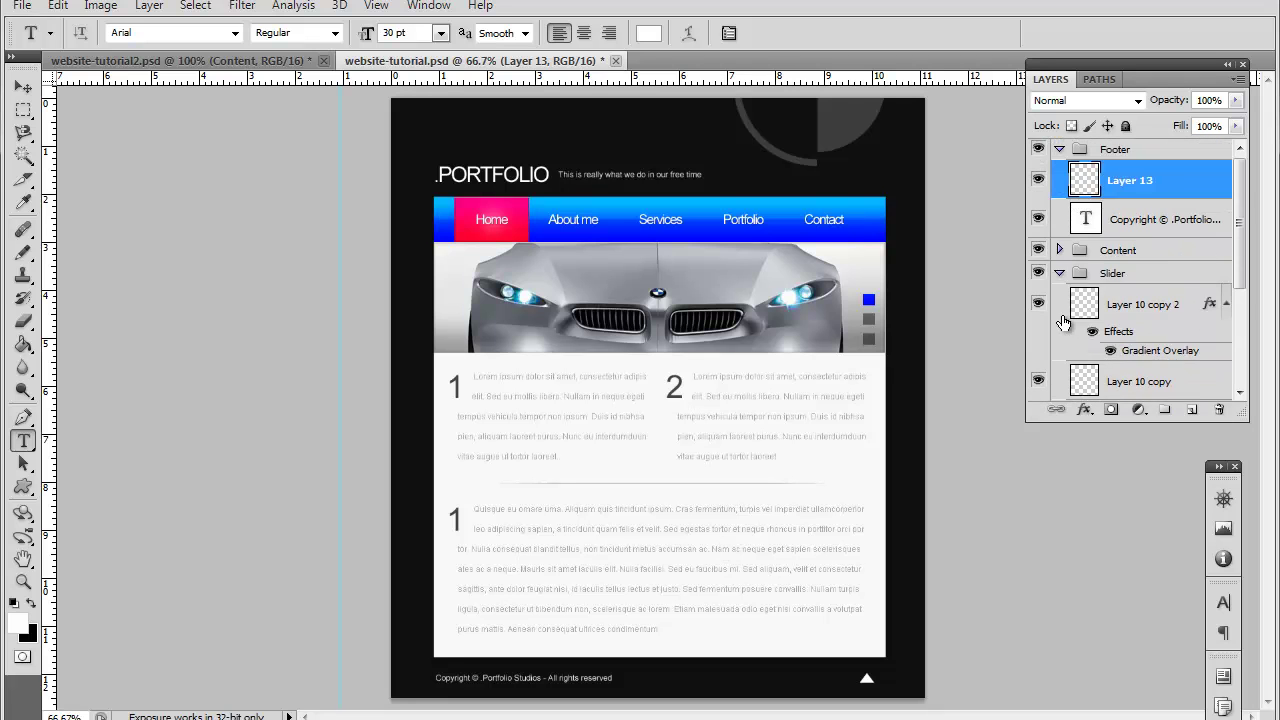
pyautogui.click(1060, 250)
pyautogui.scroll(-1, 1160, 306)
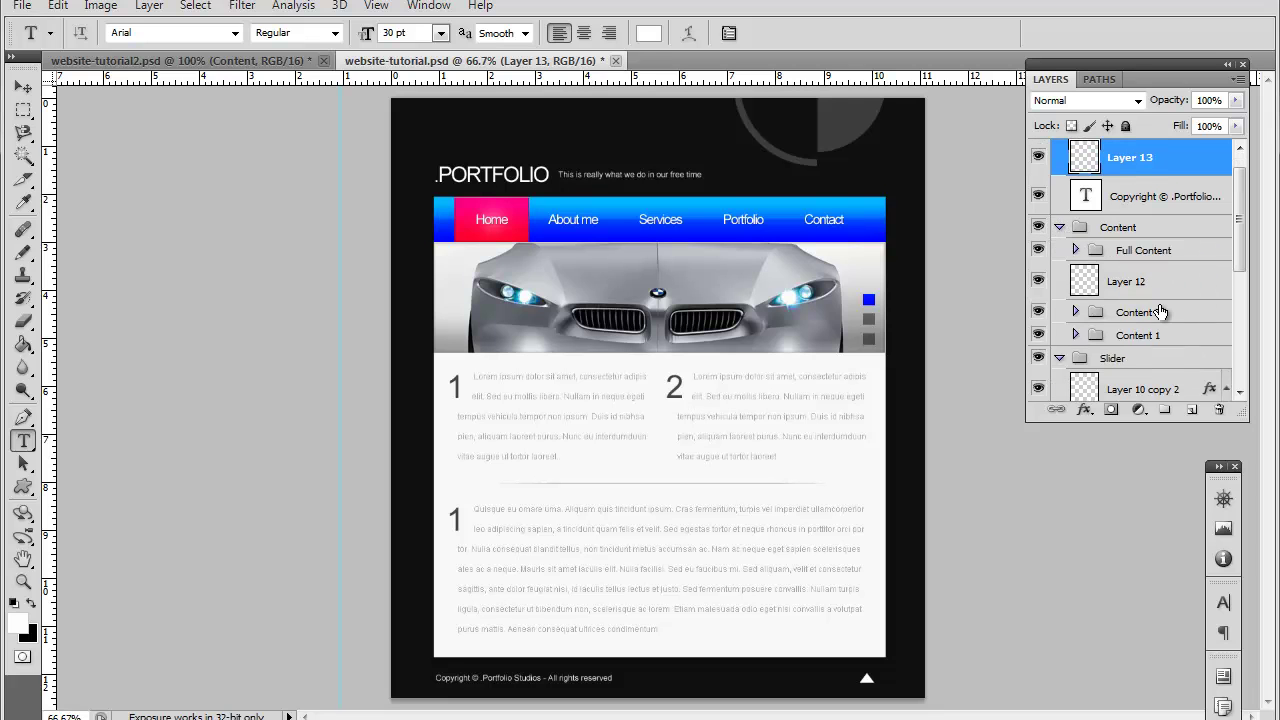
pyautogui.click(1145, 256)
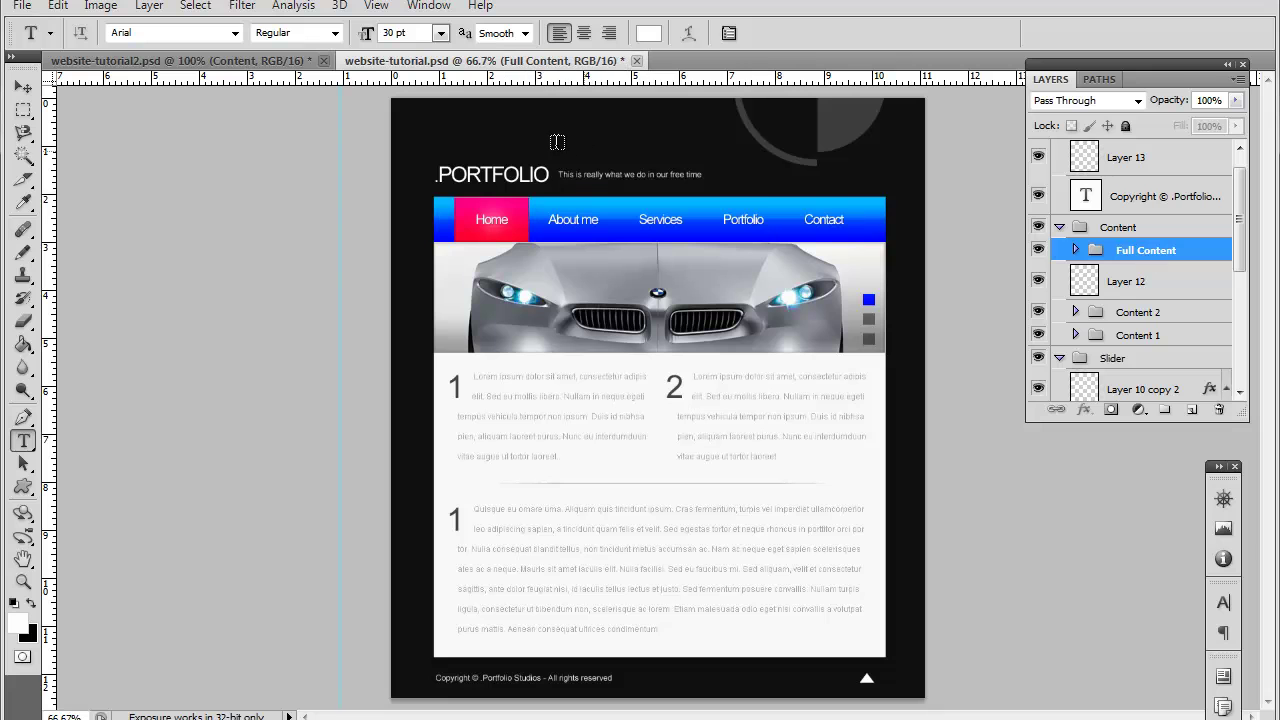
pyautogui.rightClick(557, 72)
pyautogui.press('Escape')
pyautogui.hotkey('ctrl', 'w')
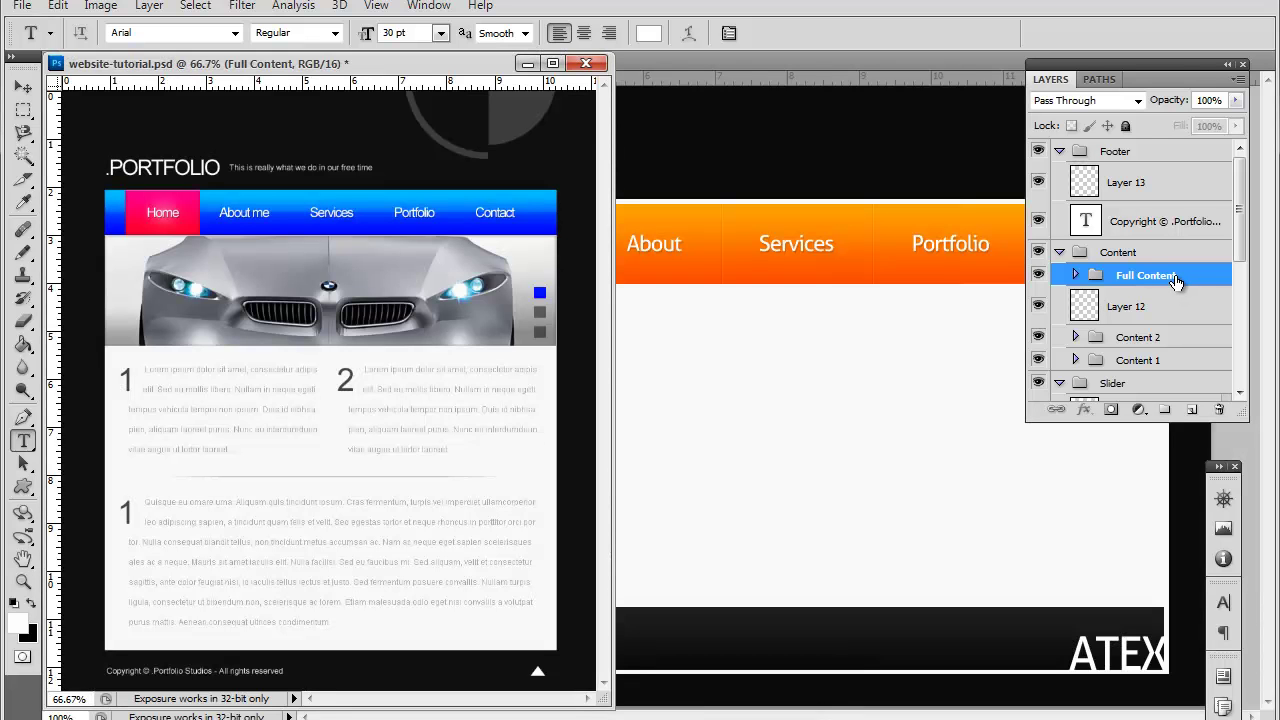
pyautogui.moveTo(914, 296); pyautogui.dragTo(663, 423)
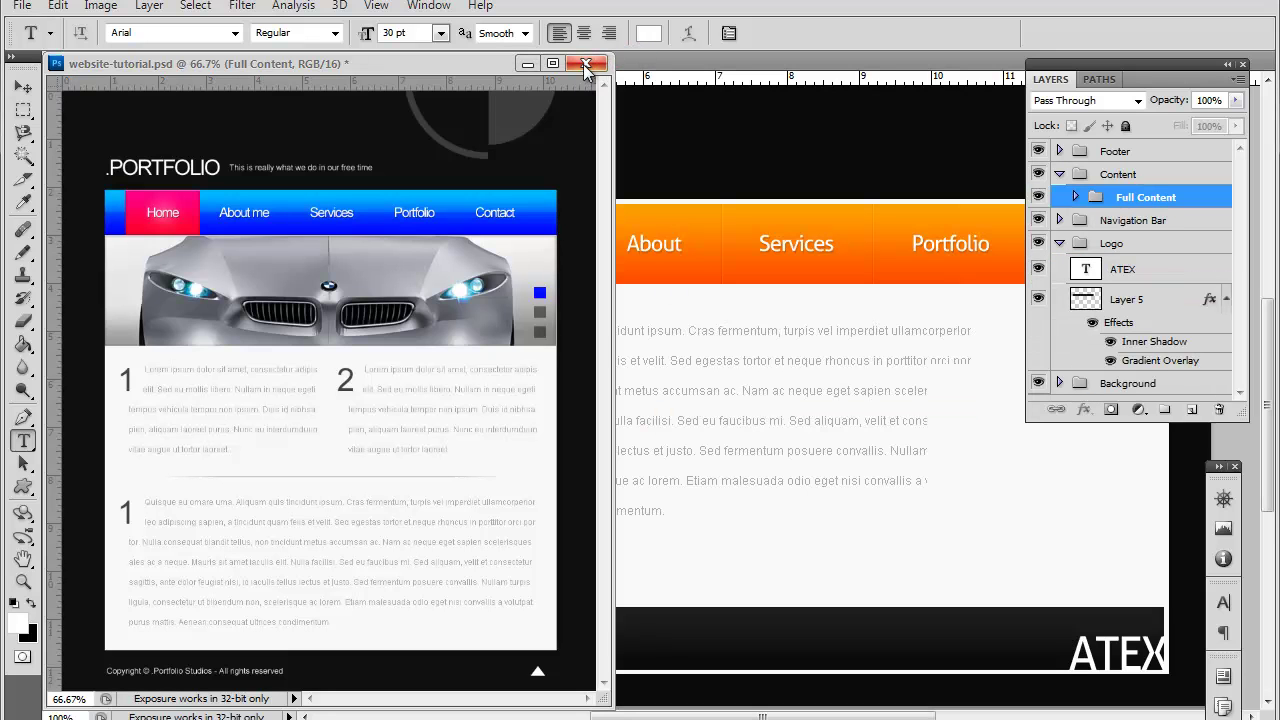
# - Close website-tutorial.psd without saving changes
pyautogui.click(604, 230)
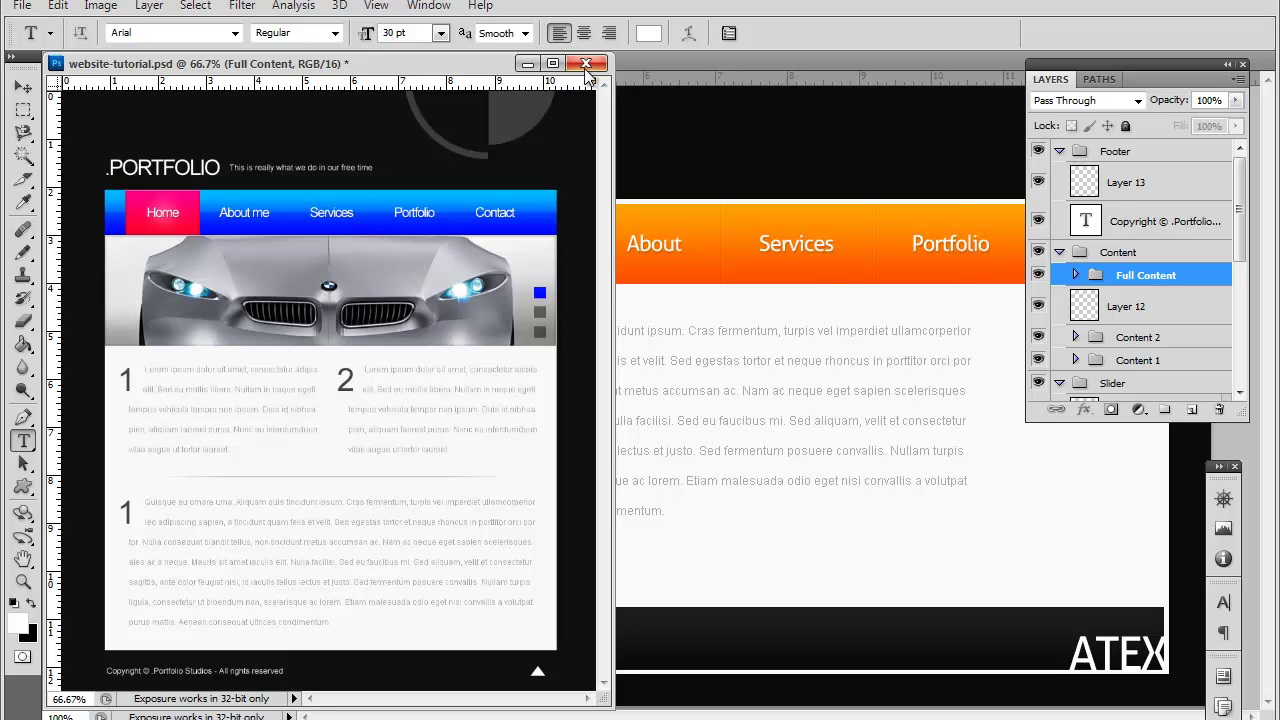
pyautogui.click(586, 63)
pyautogui.click(638, 268)
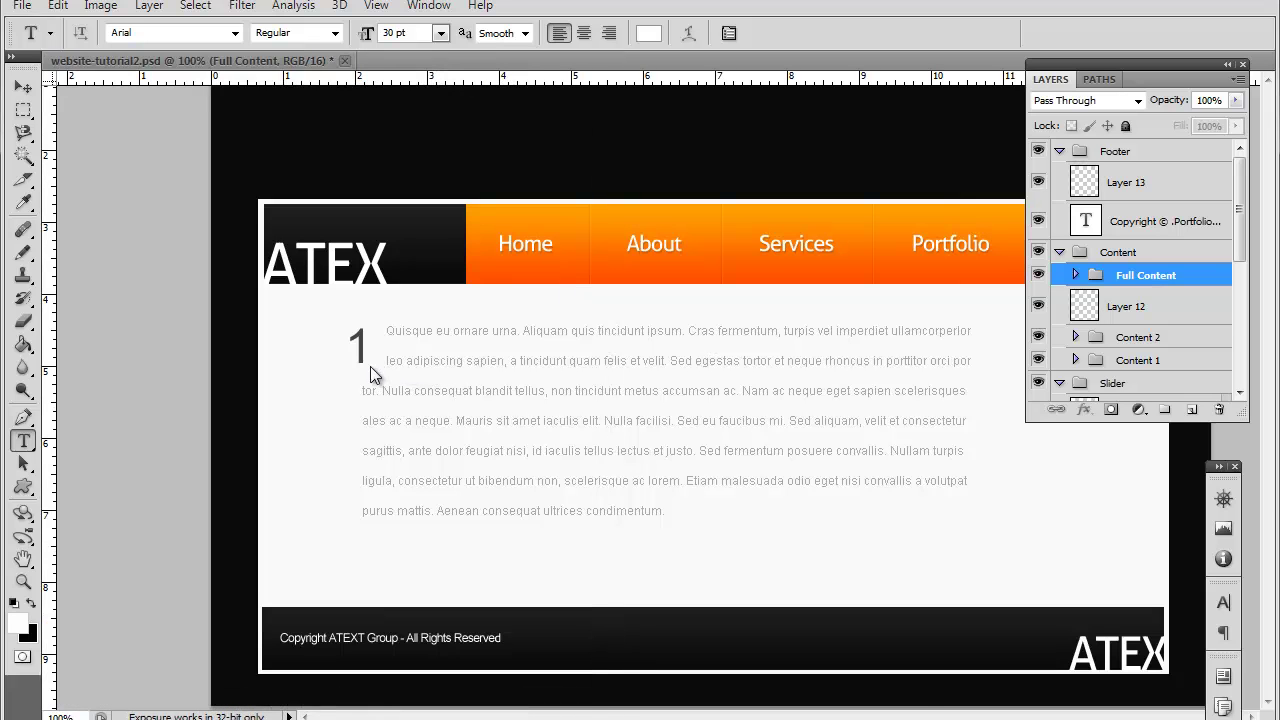
# - Shift the paragraph's text box left and commit the text edit
pyautogui.moveTo(450, 360); pyautogui.dragTo(391, 341)
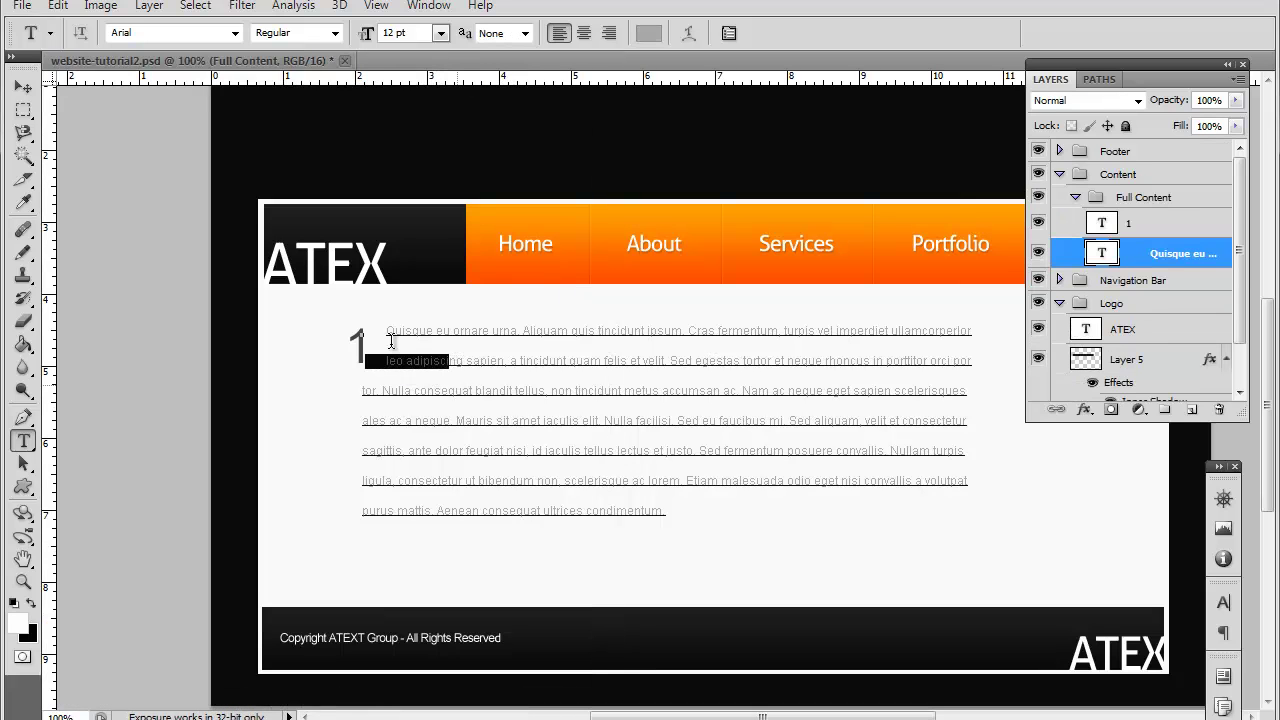
pyautogui.click(551, 364)
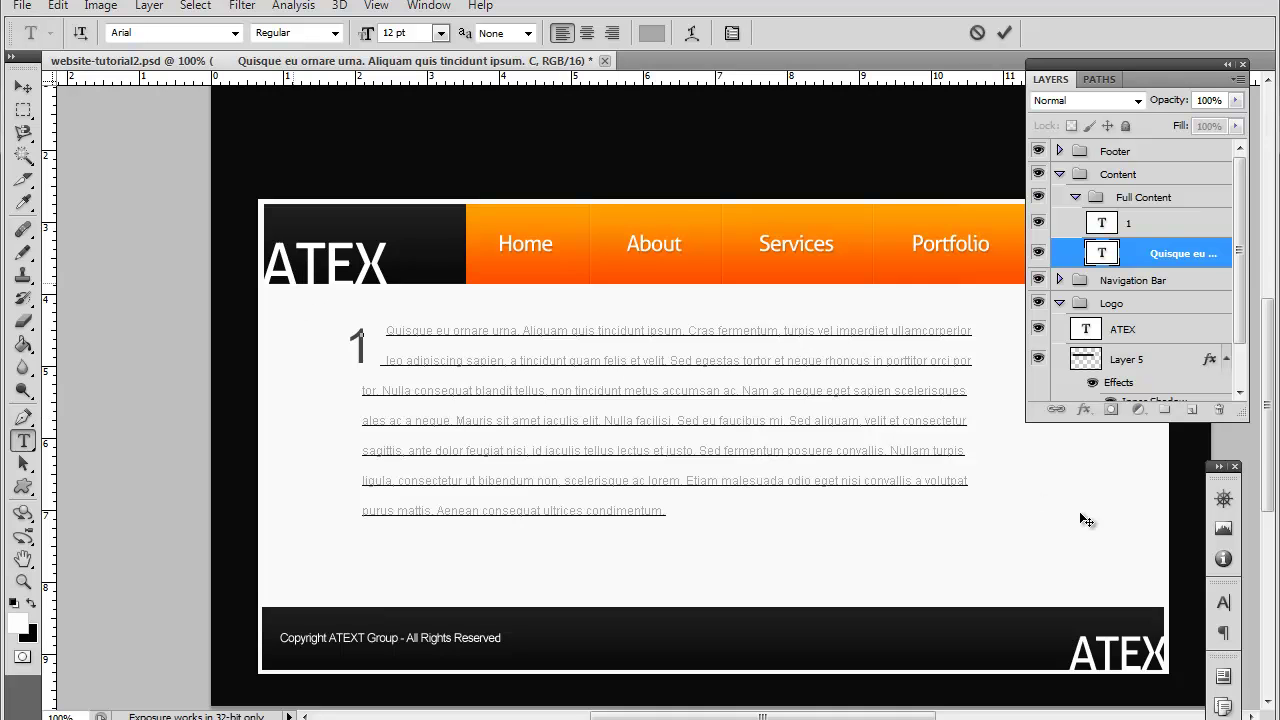
pyautogui.click(811, 420)
pyautogui.moveTo(830, 601); pyautogui.dragTo(803, 602)
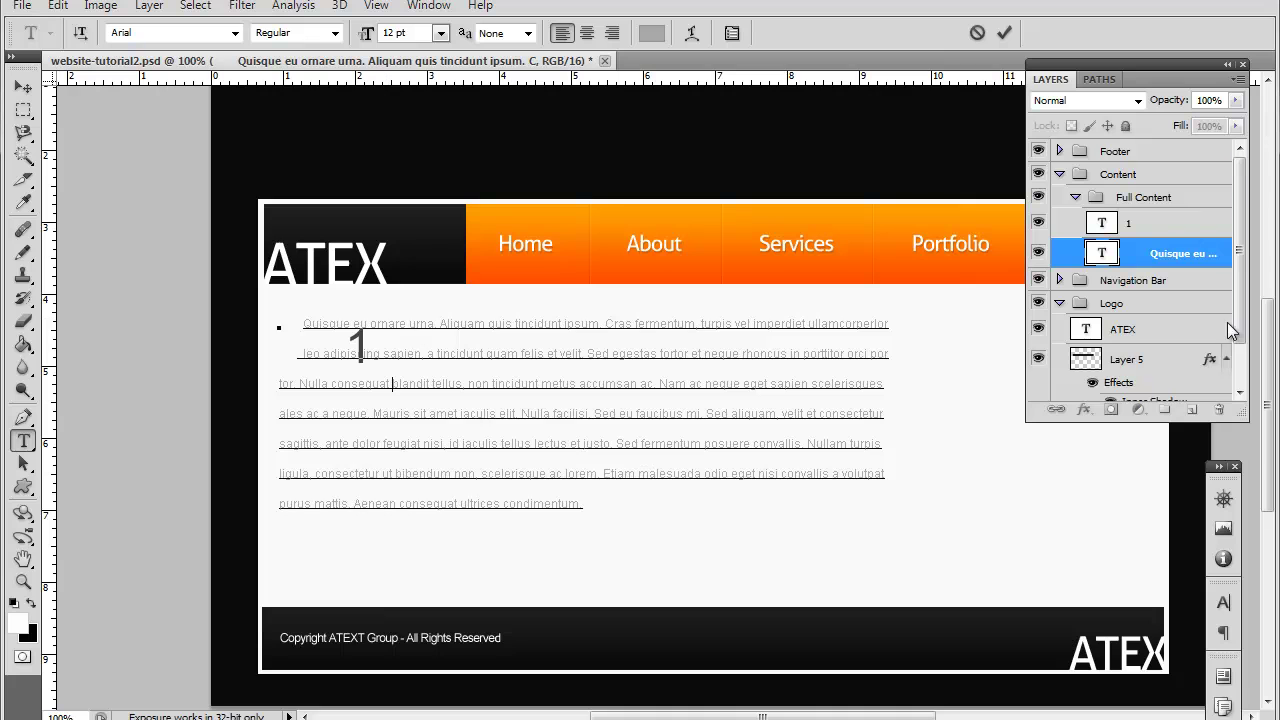
pyautogui.hotkey('ctrl', 'Return')
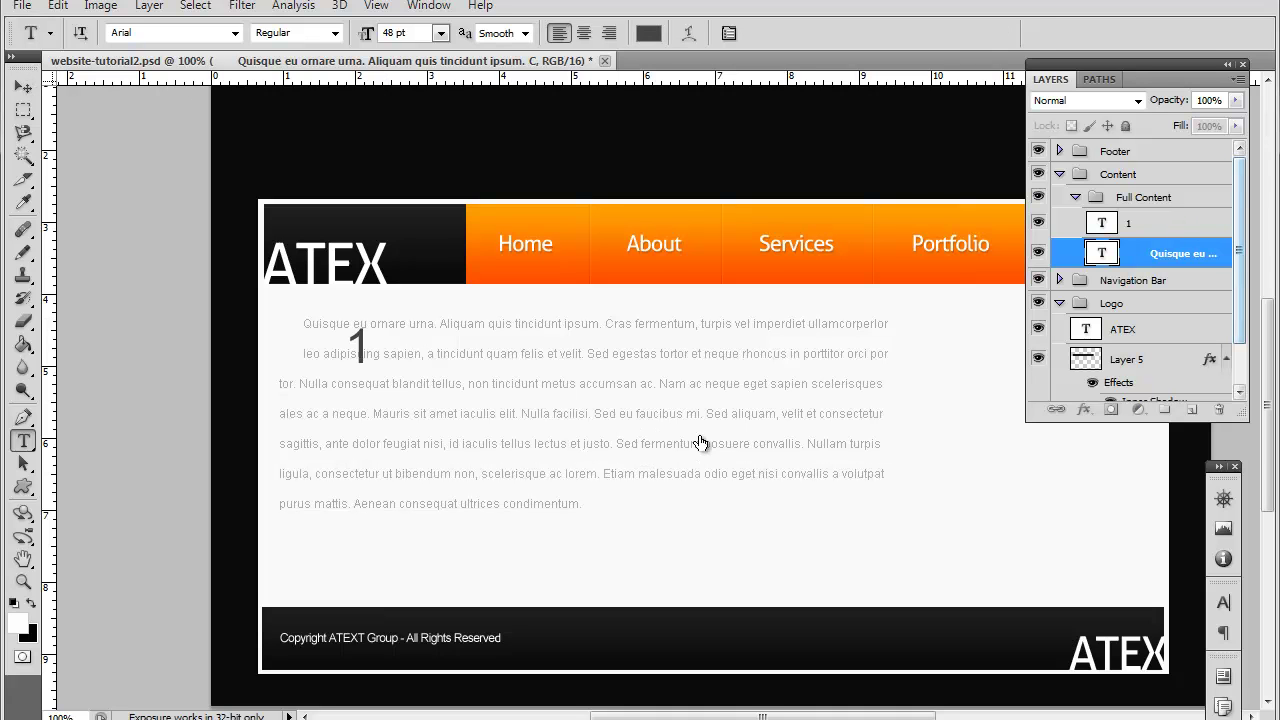
# - Move the Full Content group so the numbered paragraph sits beneath the ATEX logo
pyautogui.press('v')
pyautogui.hotkey('alt', ']')
pyautogui.moveTo(650, 380); pyautogui.dragTo(733, 387)
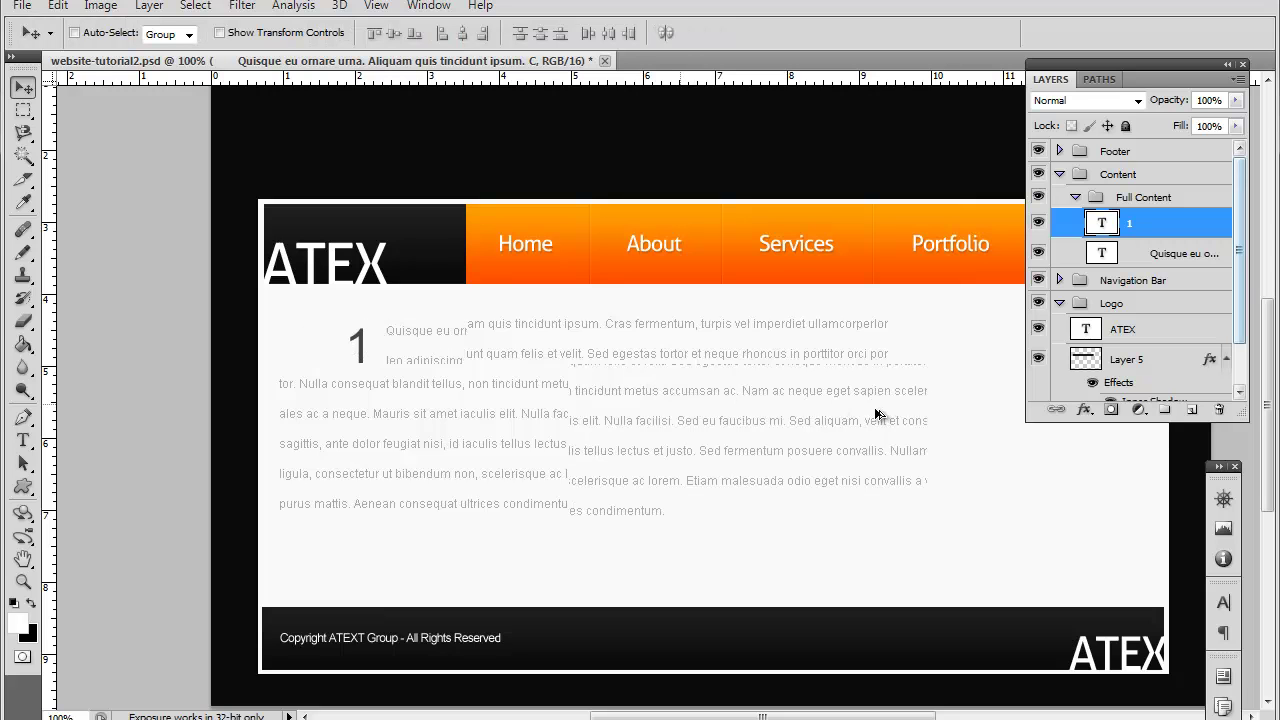
pyautogui.click(1146, 197)
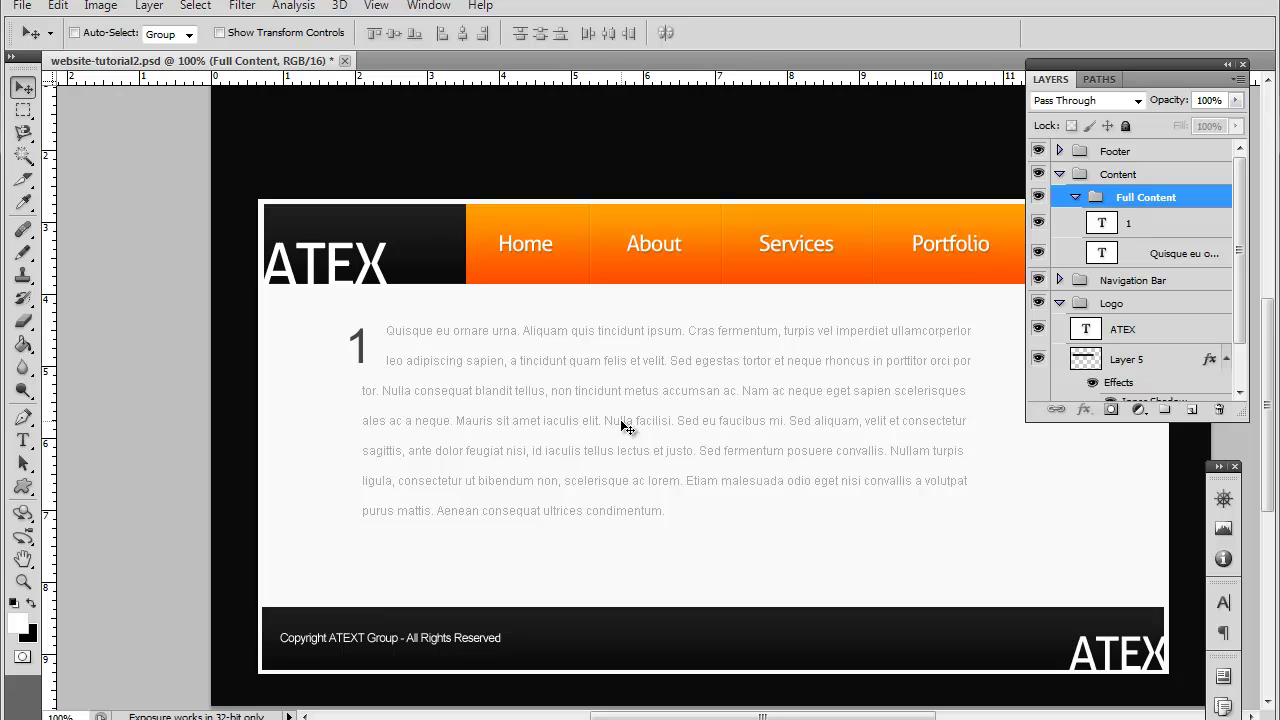
pyautogui.moveTo(613, 416); pyautogui.dragTo(500, 389)
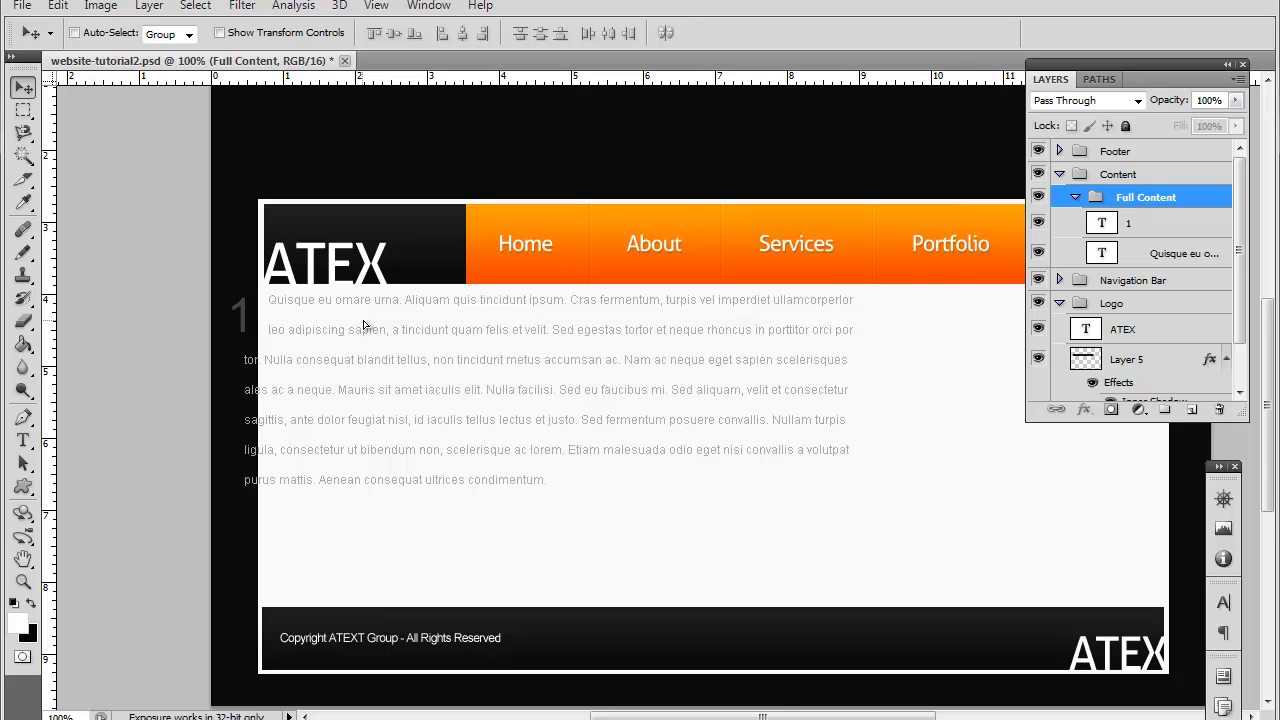
pyautogui.moveTo(365, 325); pyautogui.dragTo(391, 329)
pyautogui.moveTo(369, 435); pyautogui.dragTo(368, 432)
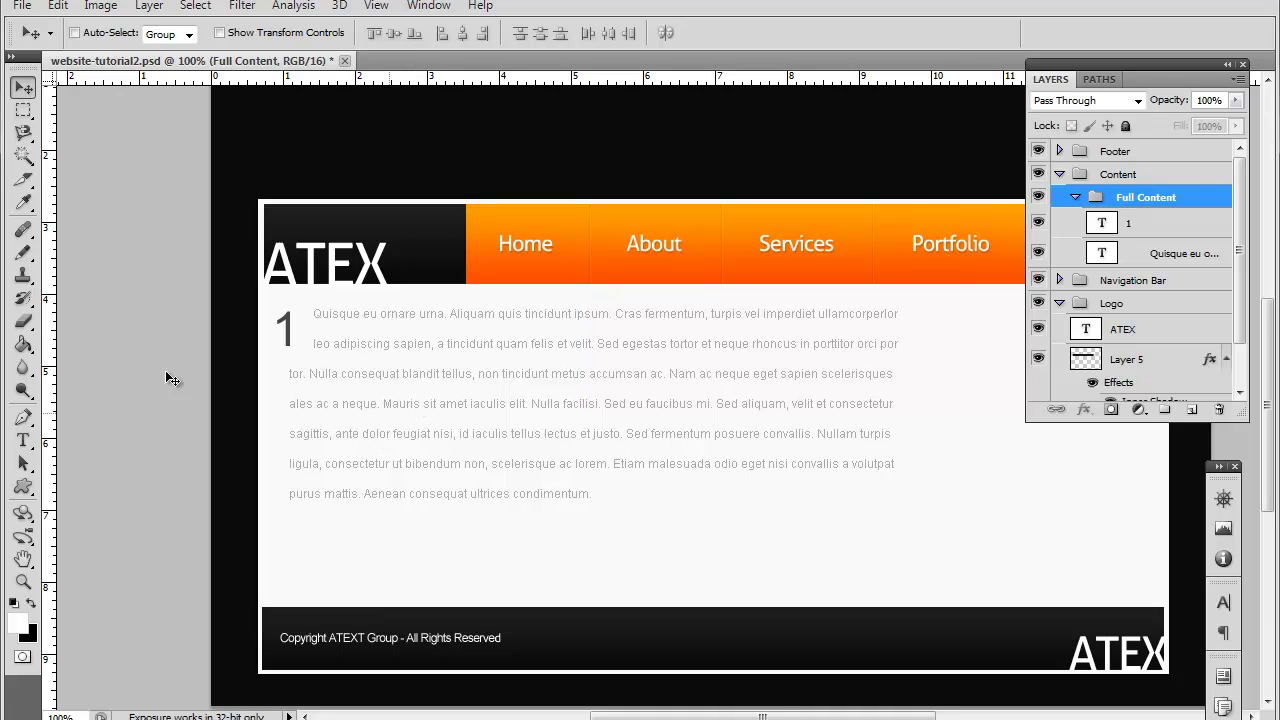
pyautogui.click(25, 441)
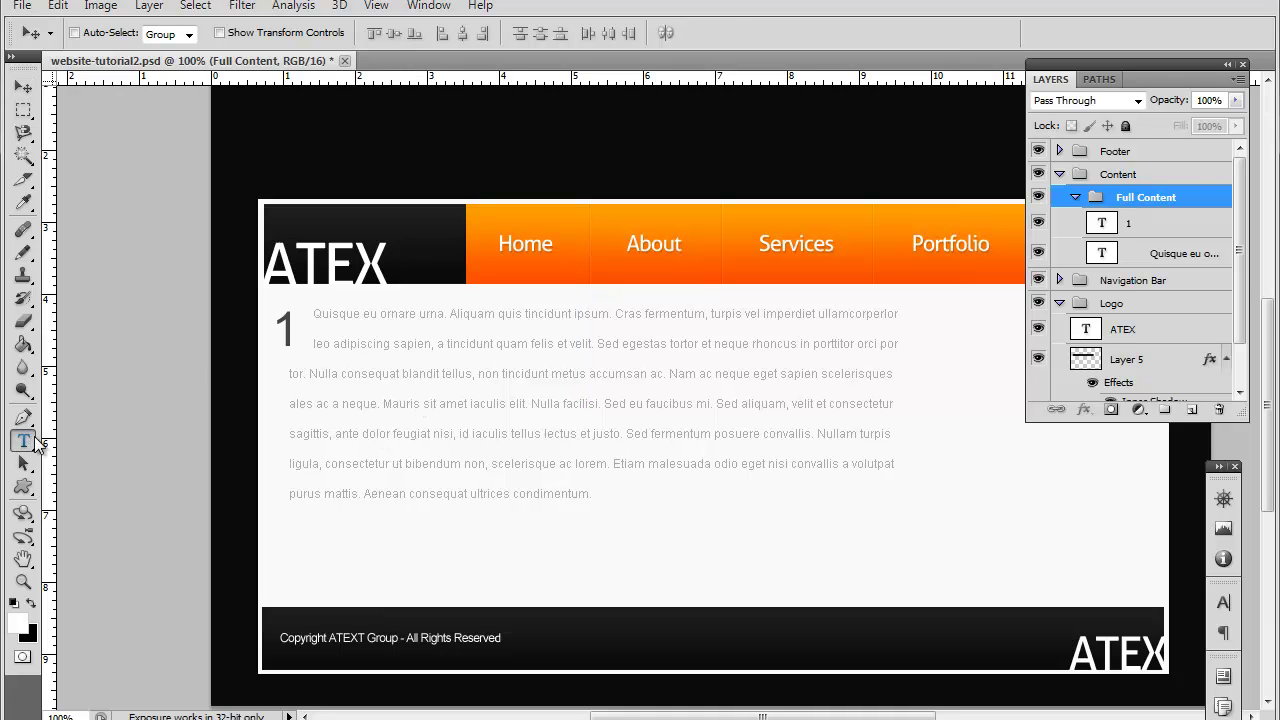
pyautogui.click(590, 373)
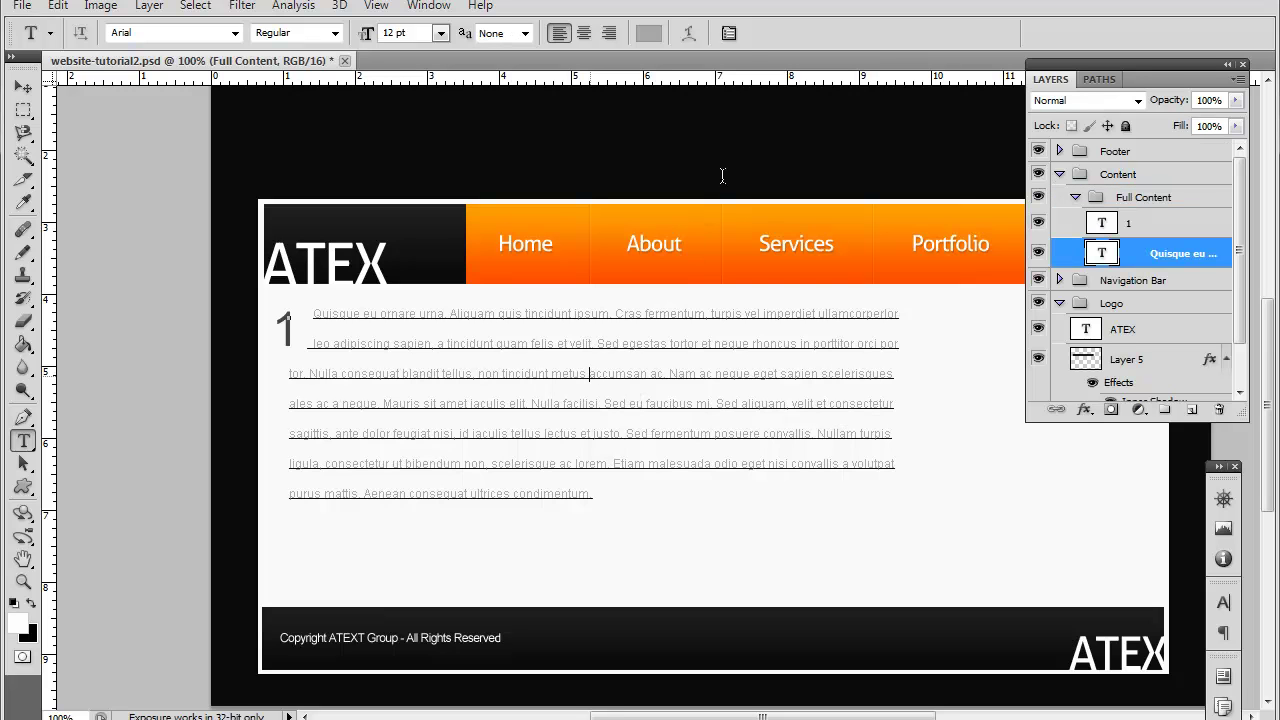
pyautogui.hotkey('ctrl', 'a')
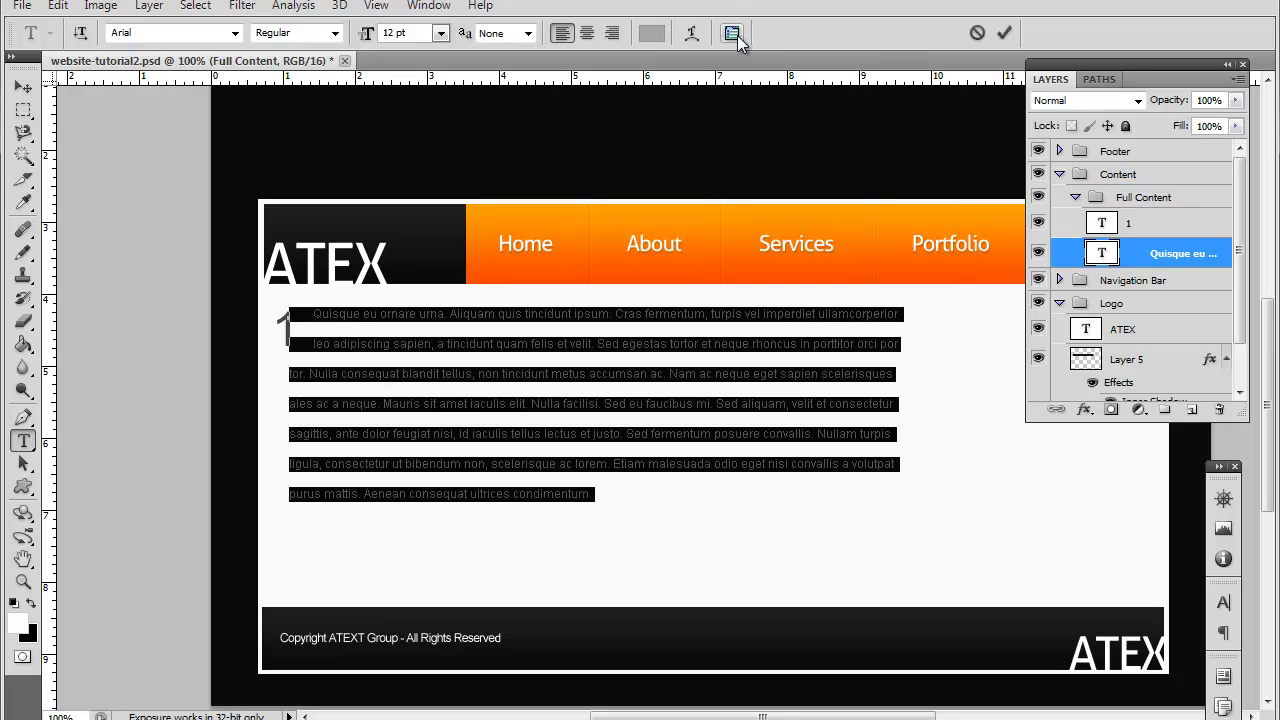
pyautogui.click(737, 35)
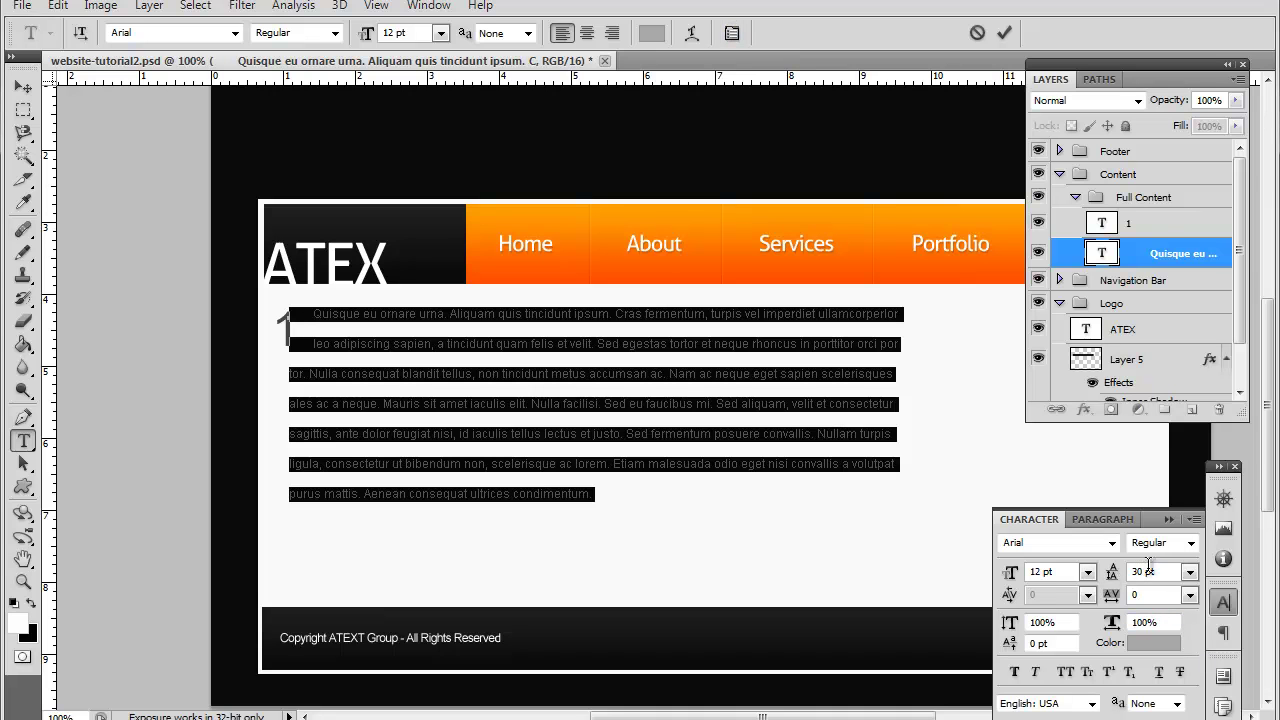
pyautogui.click(1167, 522)
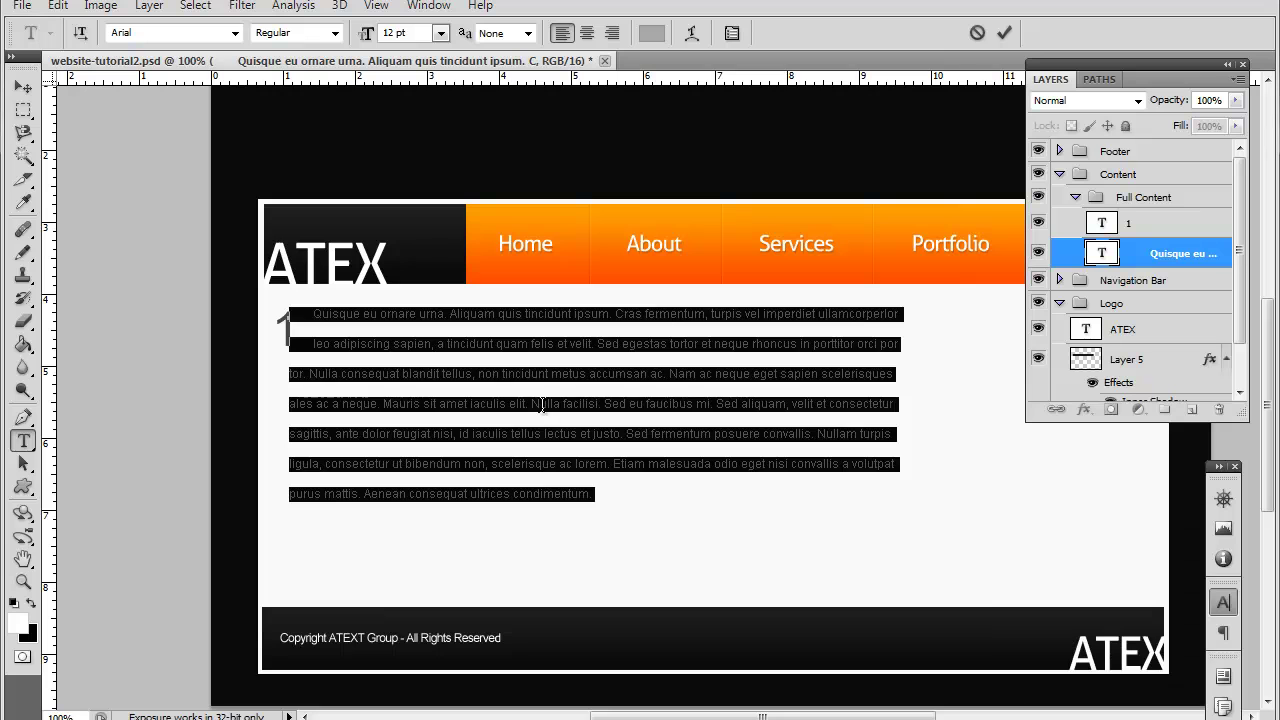
pyautogui.click(532, 403)
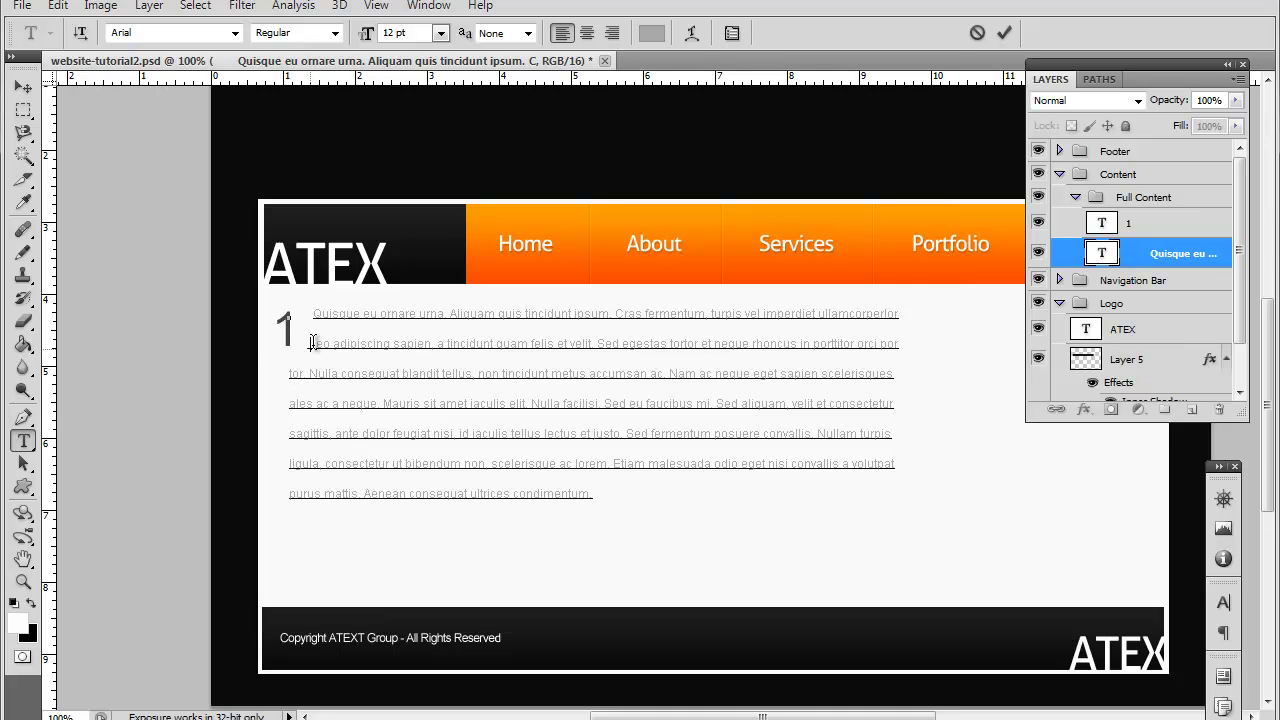
# - Delete the paragraph's hard line breaks so its lines join into one
pyautogui.moveTo(311, 343); pyautogui.dragTo(123, 342)
pyautogui.press('Left')
pyautogui.press('Delete')
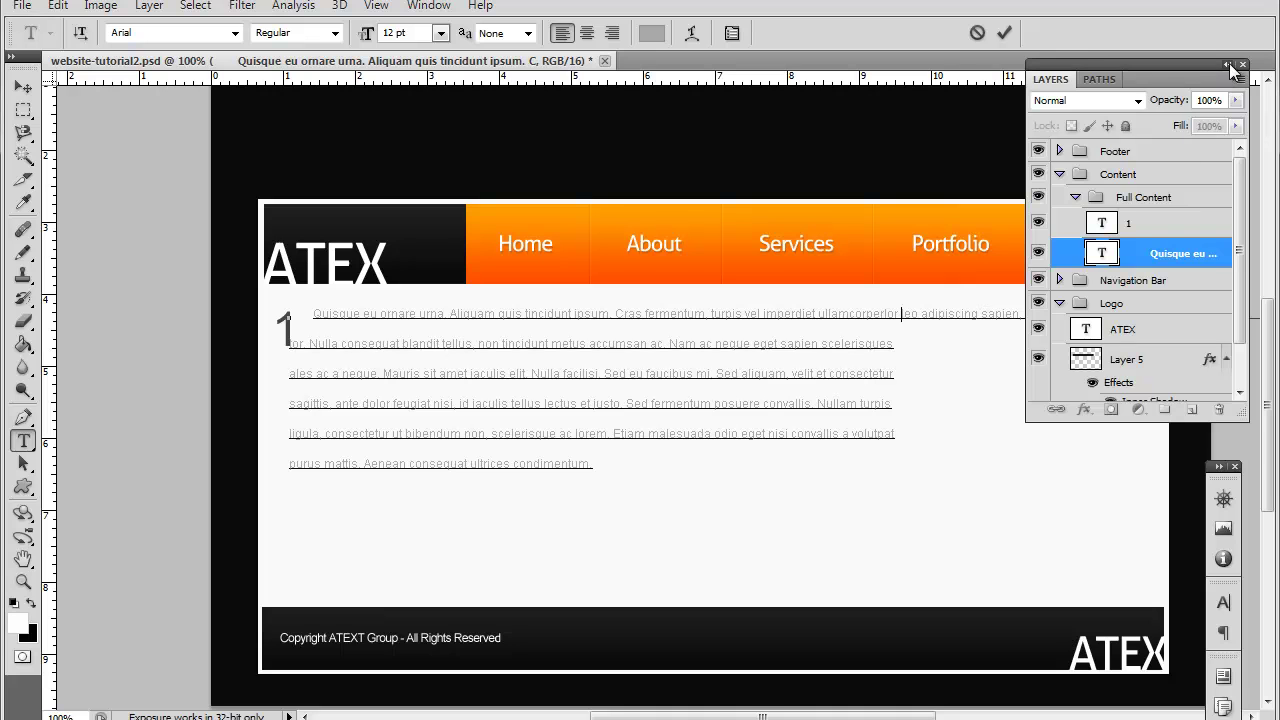
pyautogui.doubleClick(1195, 66)
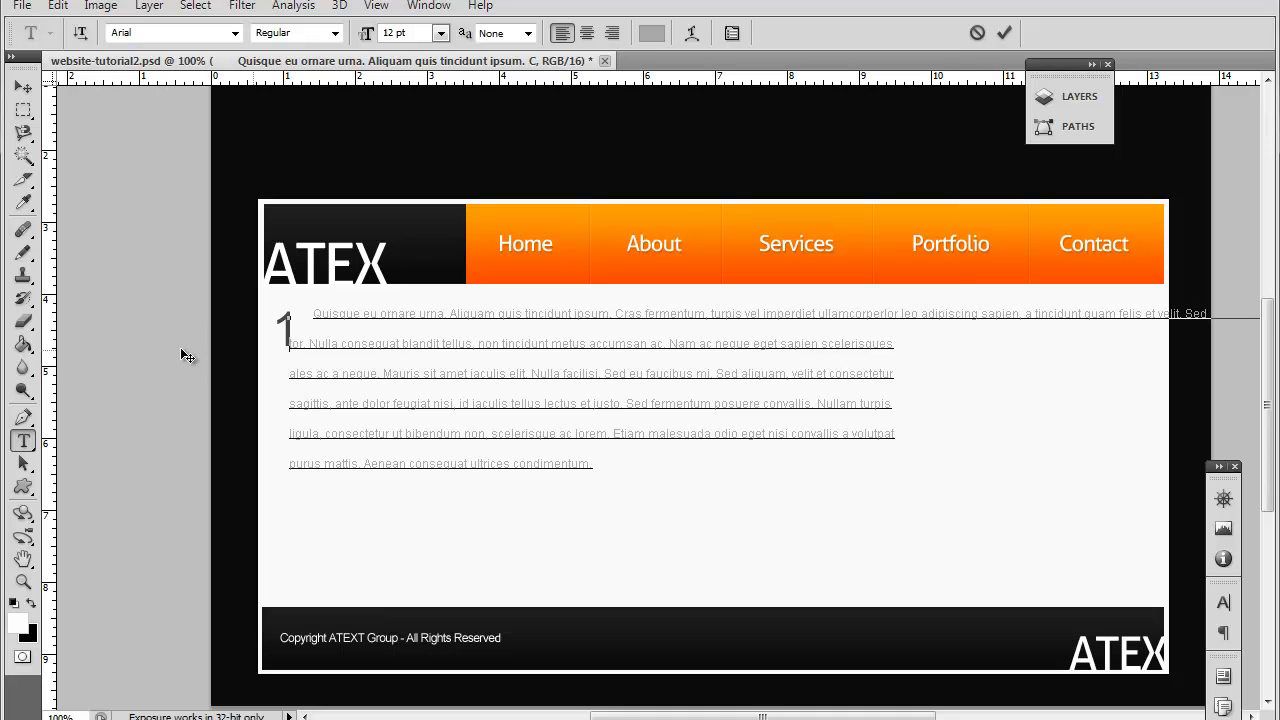
pyautogui.press('BackSpace')
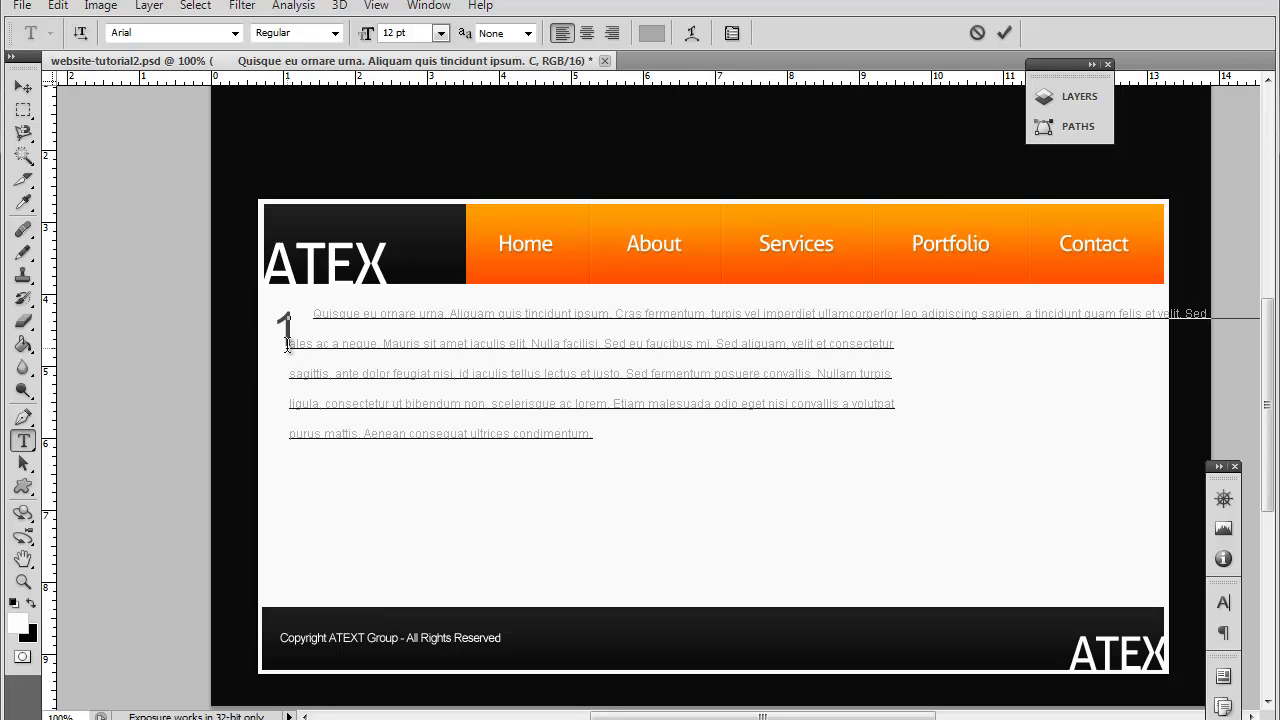
pyautogui.press('BackSpace')
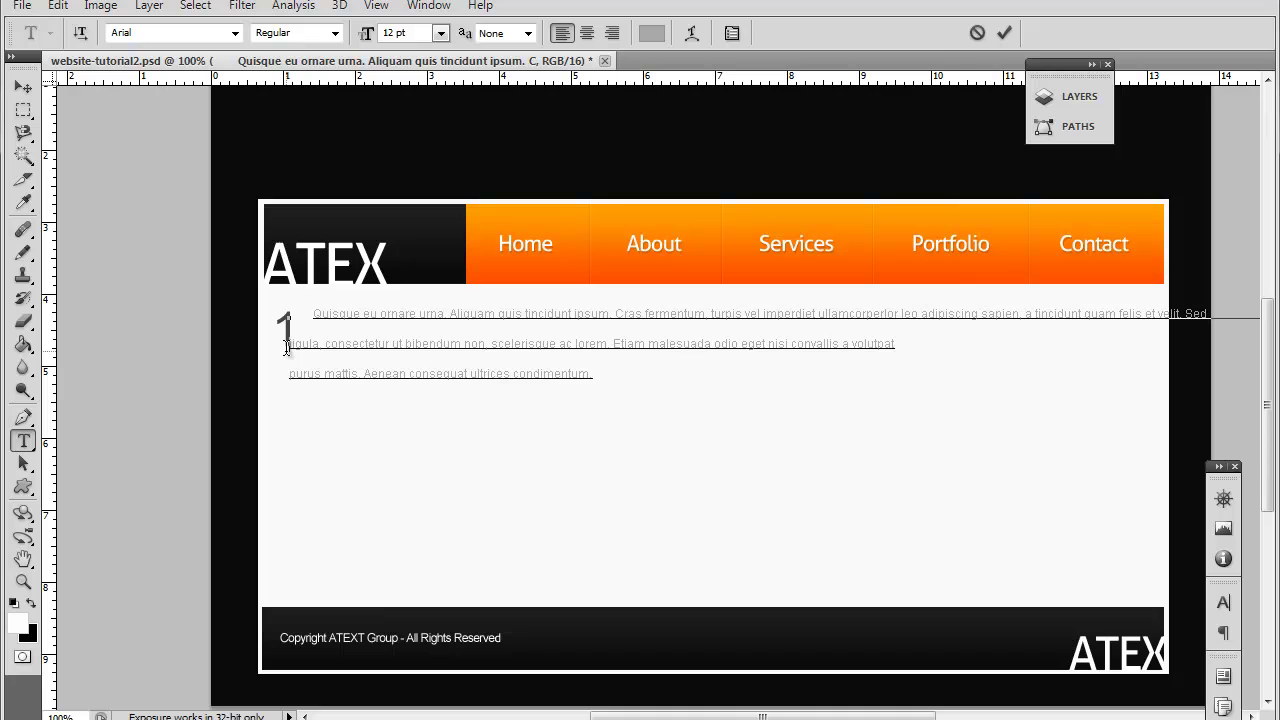
pyautogui.press('Delete')
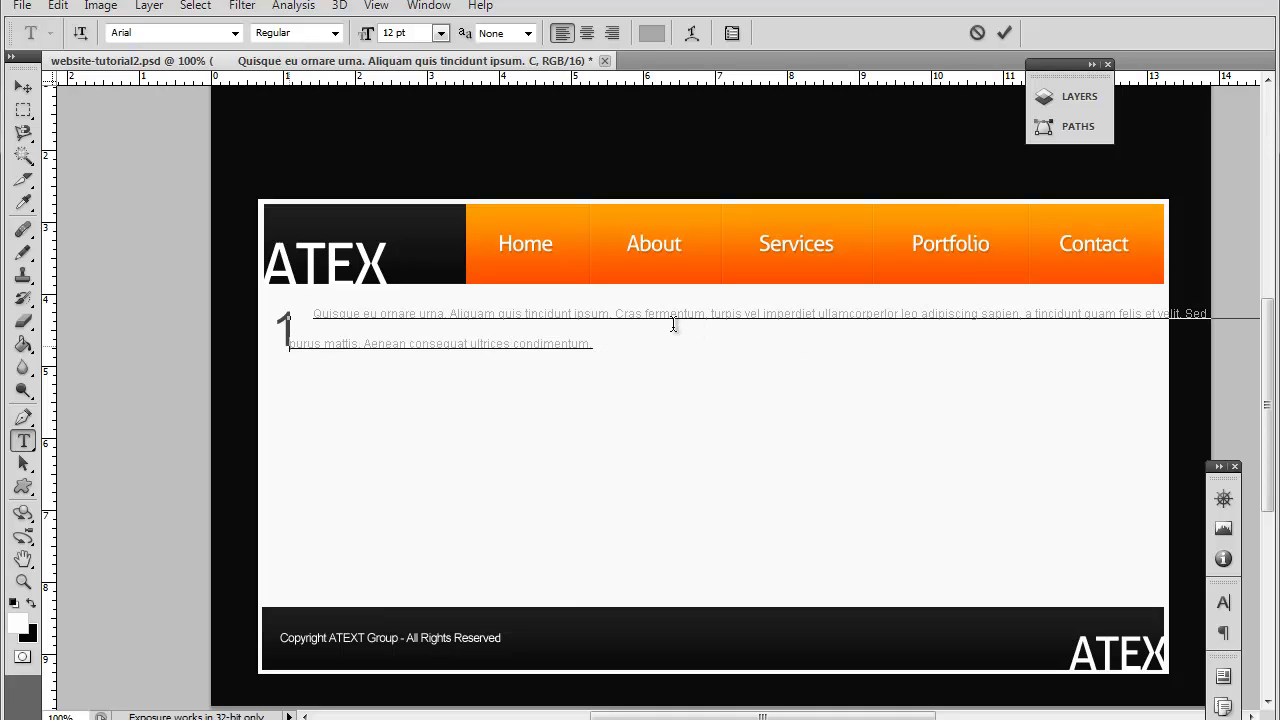
pyautogui.press('Delete')
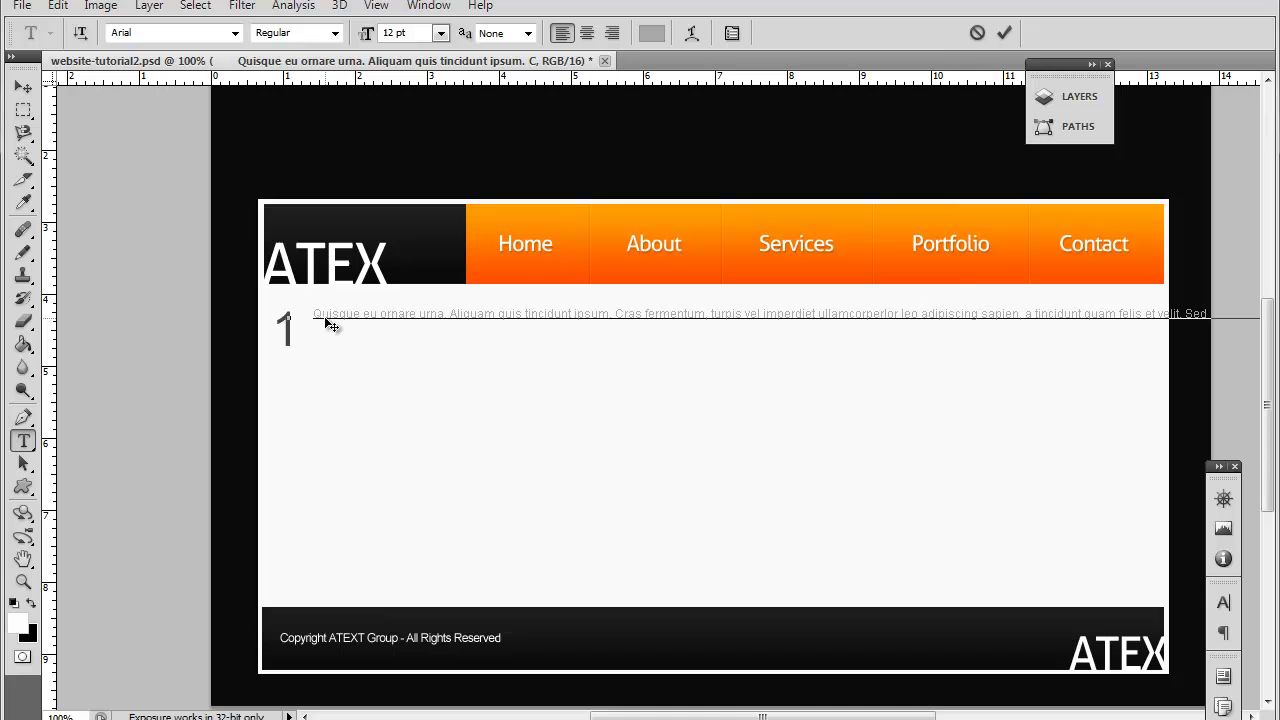
# - Insert a line break after 'felis' in the paragraph
pyautogui.click(1149, 313)
pyautogui.press('Return')
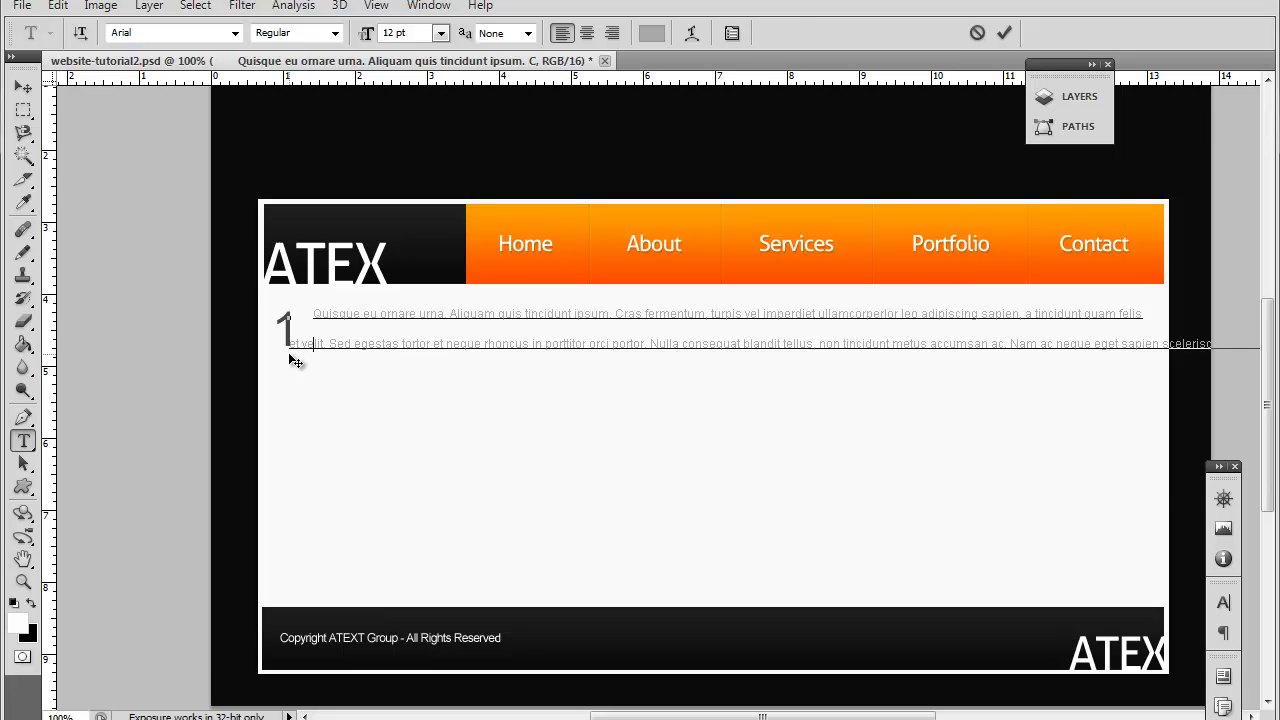
pyautogui.press('Right')
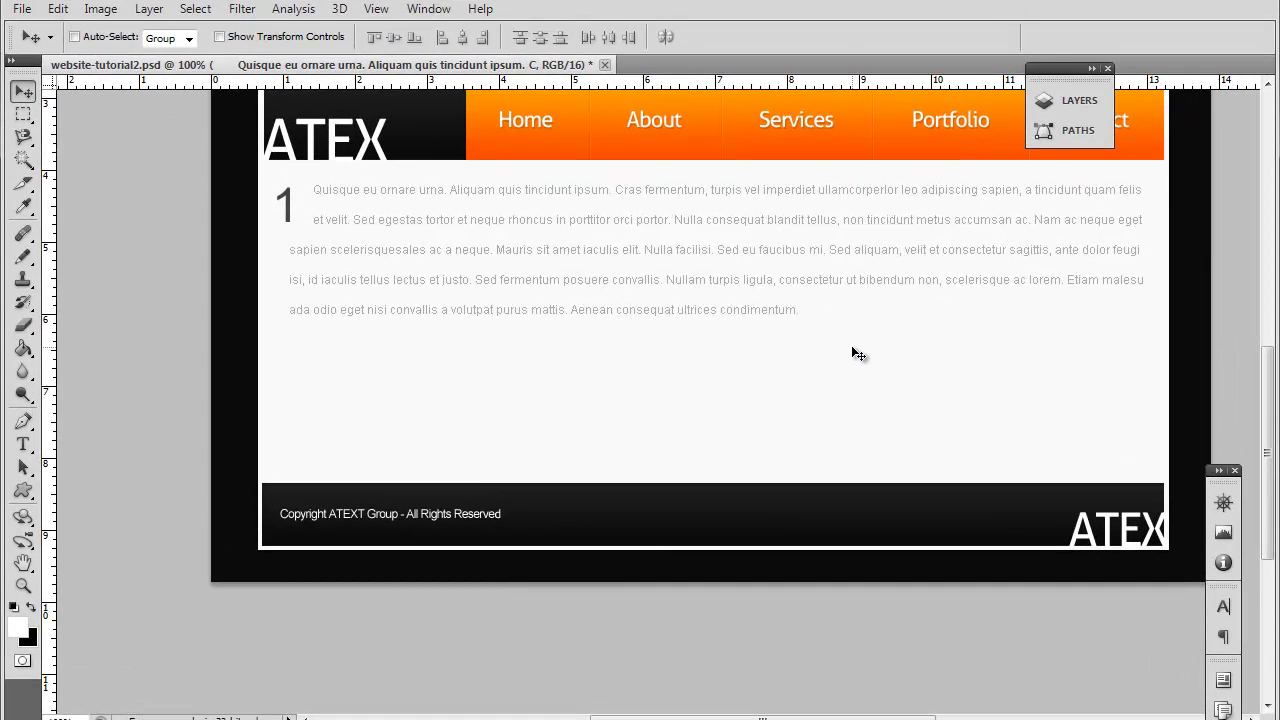
pyautogui.scroll(-1, 851, 345)
pyautogui.scroll(5, 851, 345)
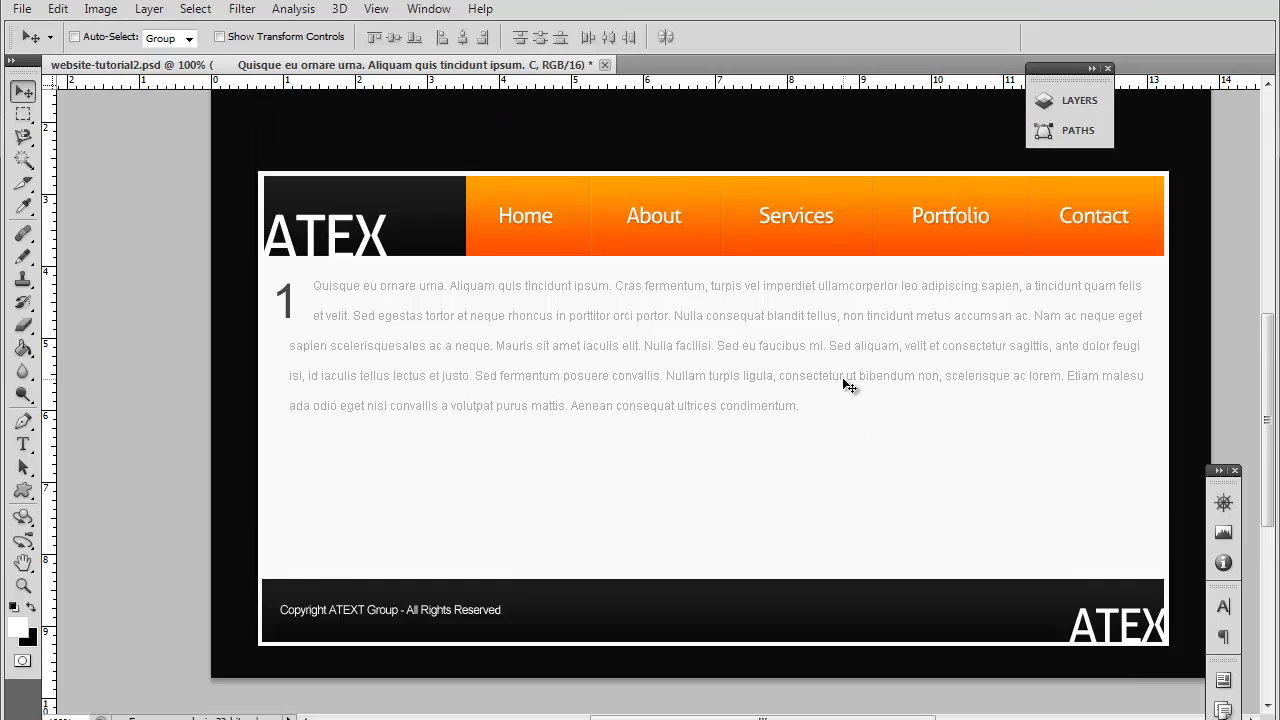
pyautogui.scroll(-1, 926, 481)
pyautogui.scroll(-3, 398, 376)
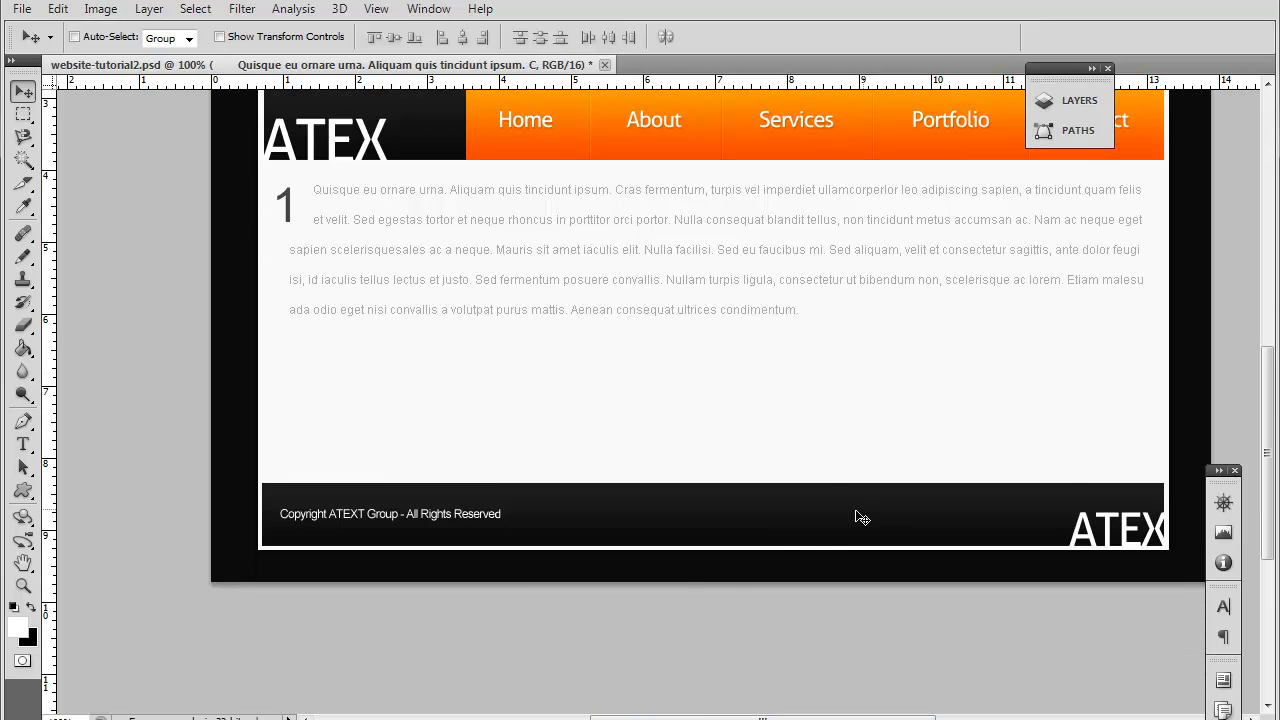